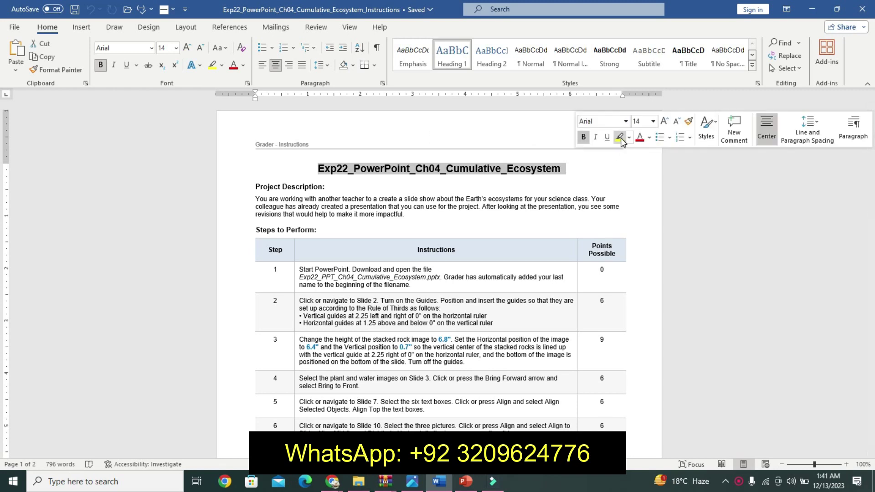
Step: Highlight the title yellow and make Project Description larger, bold and turquoise-highlighted
click(623, 143)
mouse_move(254, 184)
mouse_down()
mouse_move(453, 211)
mouse_move(453, 219)
mouse_up()
click(540, 183)
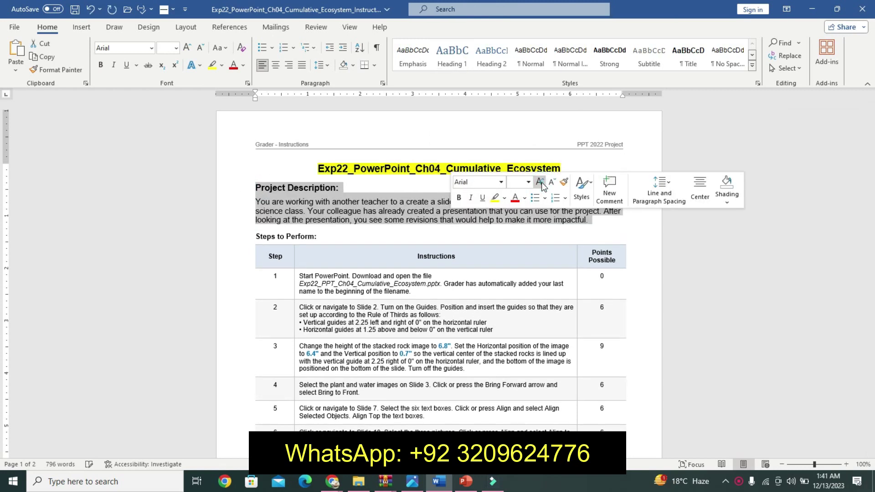
click(540, 183)
click(459, 198)
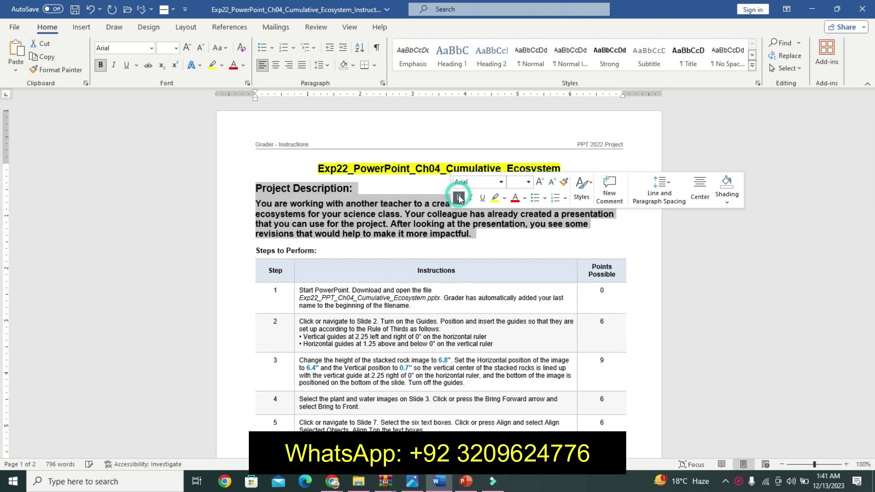
click(505, 198)
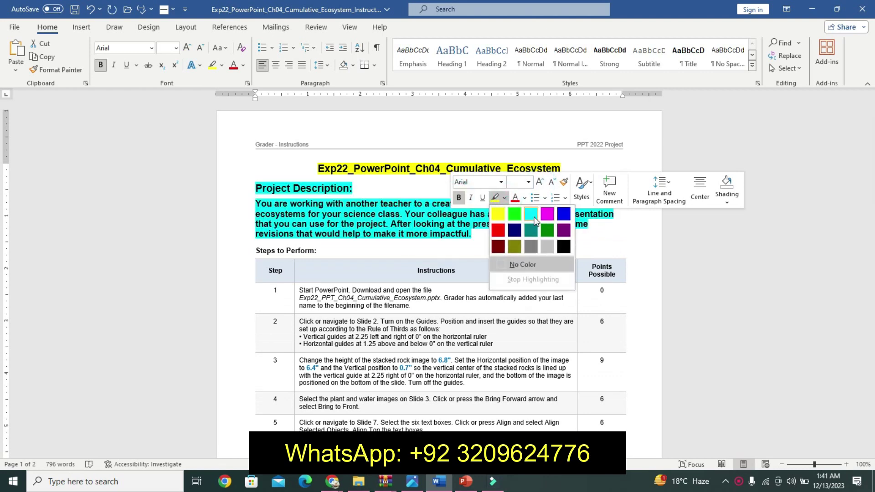
click(536, 220)
Step: Reselect the Project Description text, then switch to the Ecosystem presentation in PowerPoint
drag(250, 189, 485, 245)
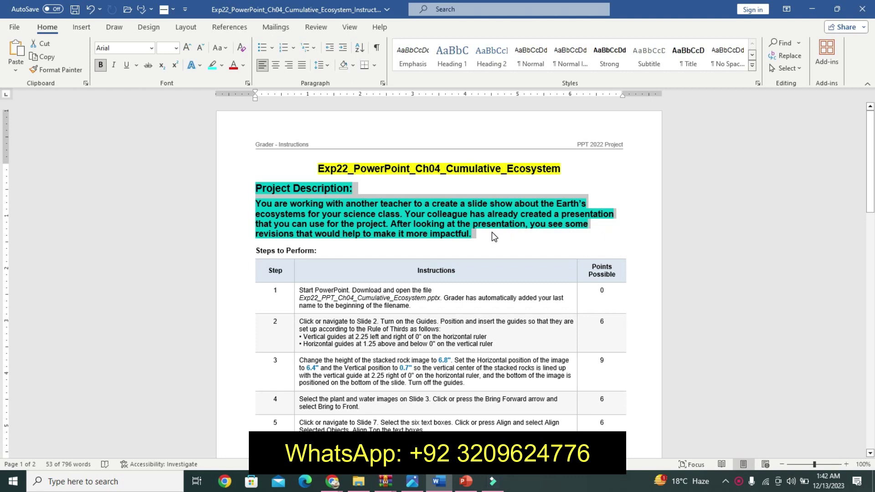
click(500, 239)
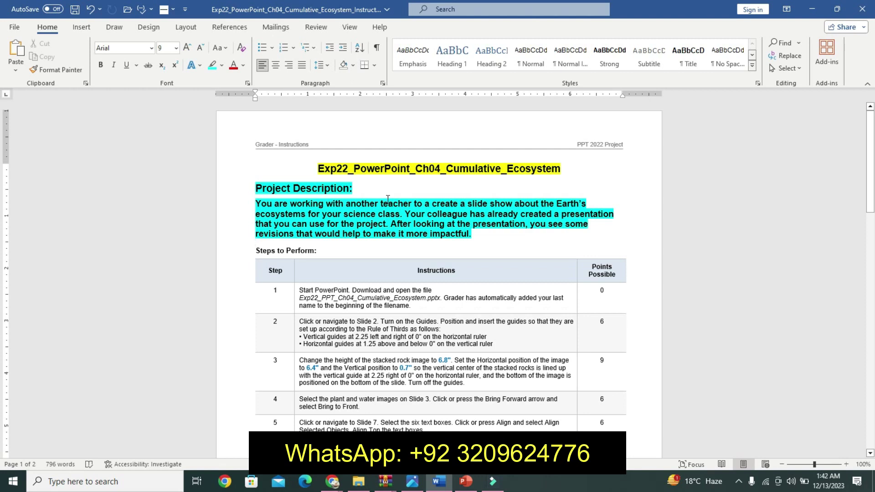
drag(255, 188, 528, 232)
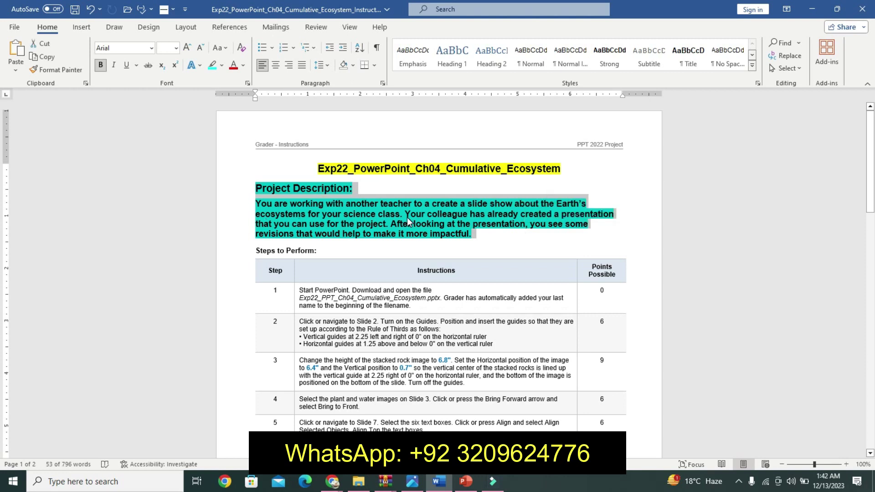
click(466, 481)
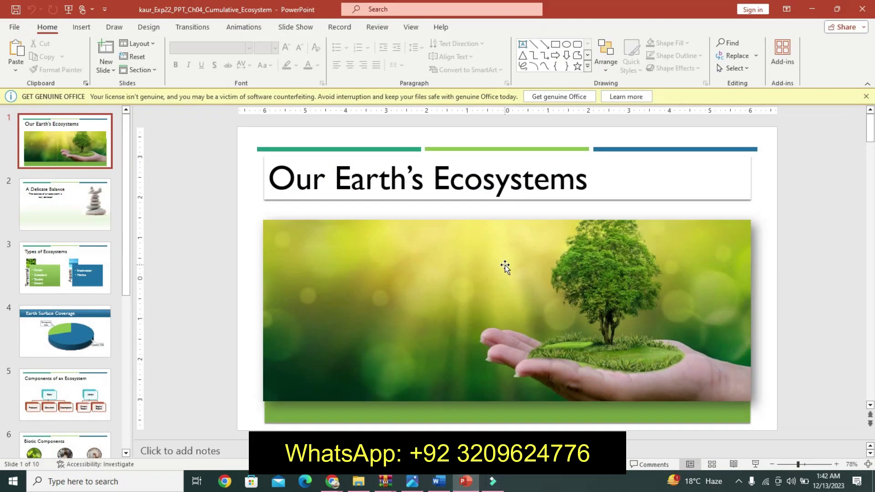
Step: Dismiss the Get Genuine Office warning and page through slides 2 to 6
click(866, 96)
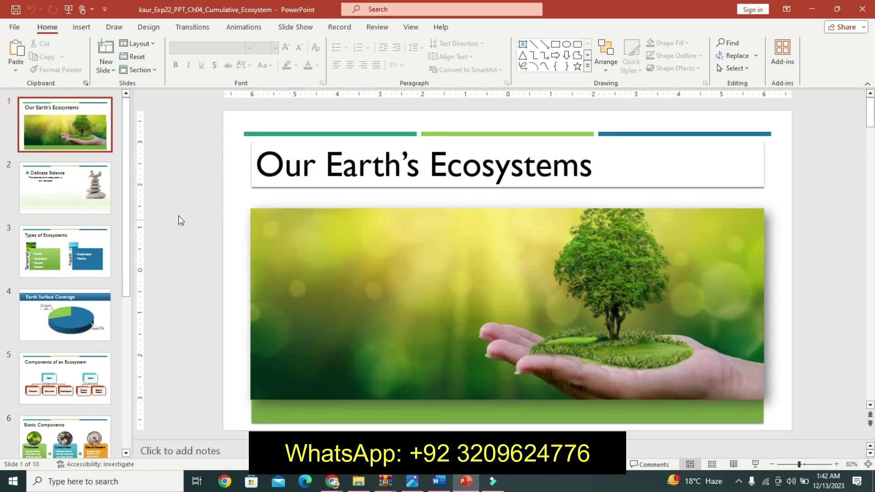
click(48, 177)
click(75, 259)
click(78, 319)
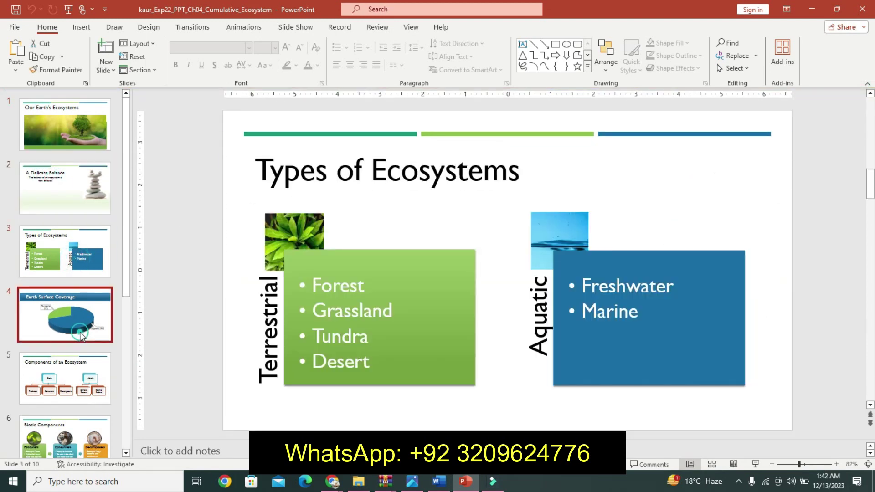
click(90, 390)
drag(125, 211, 131, 337)
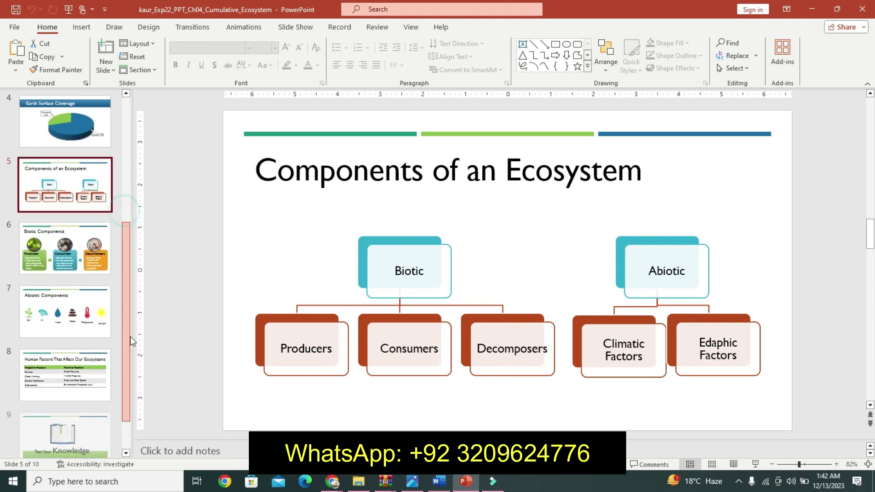
click(67, 218)
Step: Continue through slides 7 to 10, the biotic factor quiz, then return to slide 1
click(73, 274)
click(90, 355)
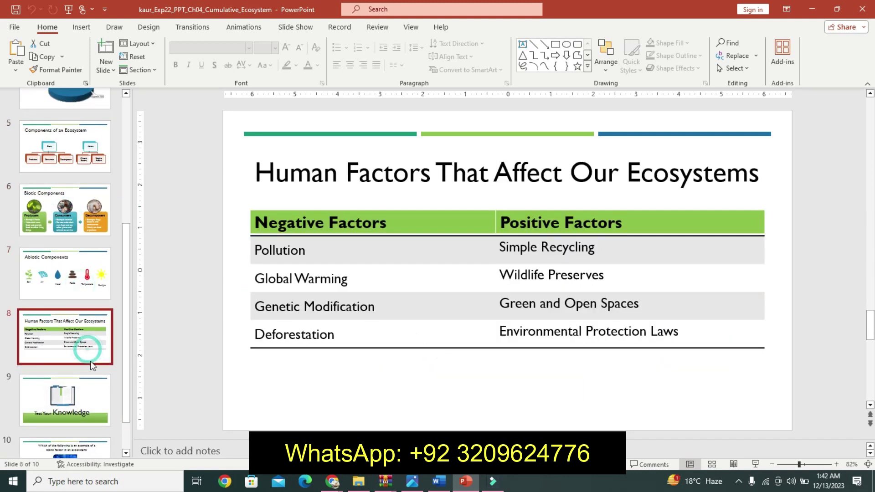
click(90, 391)
mouse_move(126, 299)
mouse_down()
mouse_move(119, 412)
mouse_move(120, 125)
mouse_up()
click(69, 415)
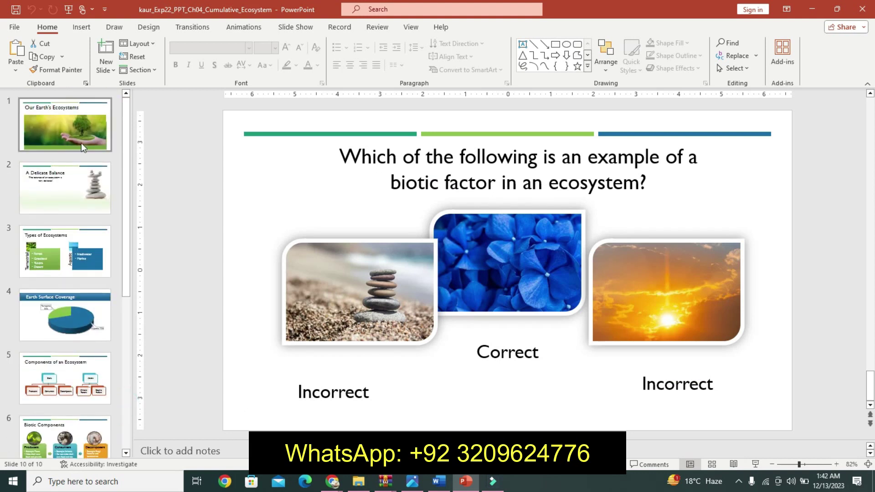
click(82, 143)
Step: Back in Word, undo the earlier formatting and highlight the step 1 instruction turquoise
click(439, 482)
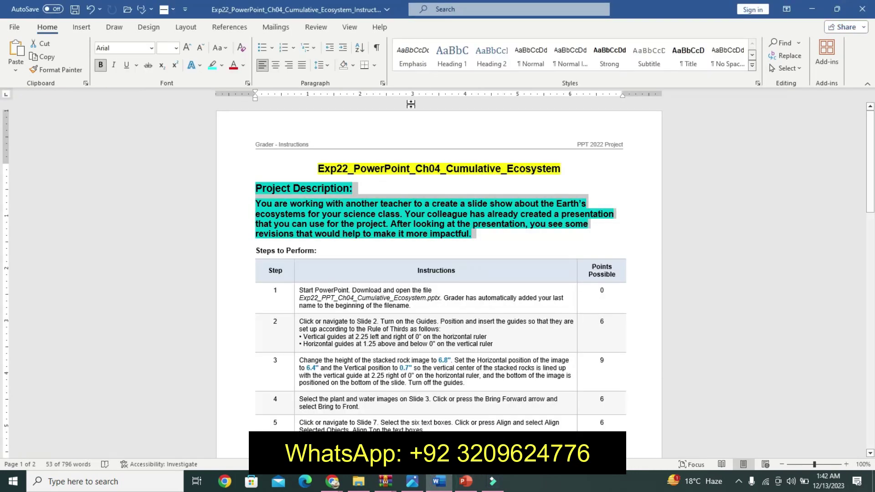
key(ctrl+z)
key(ctrl+z)
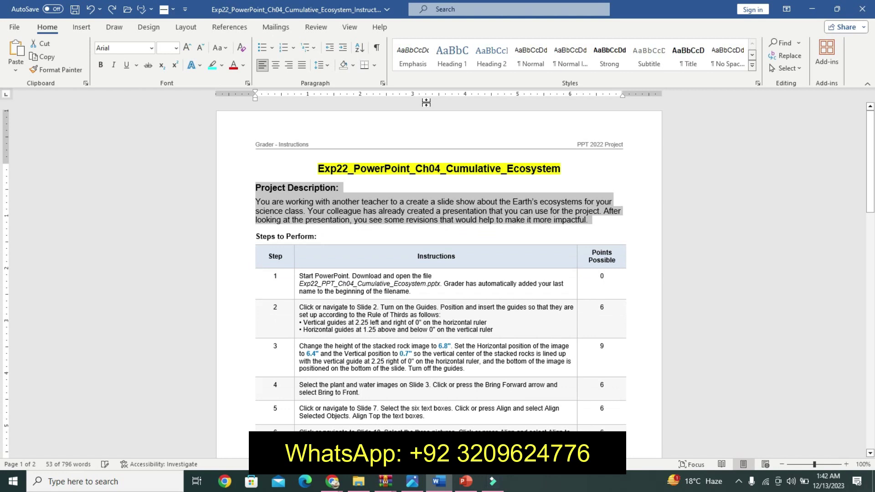
key(ctrl+z)
key(ctrl+z)
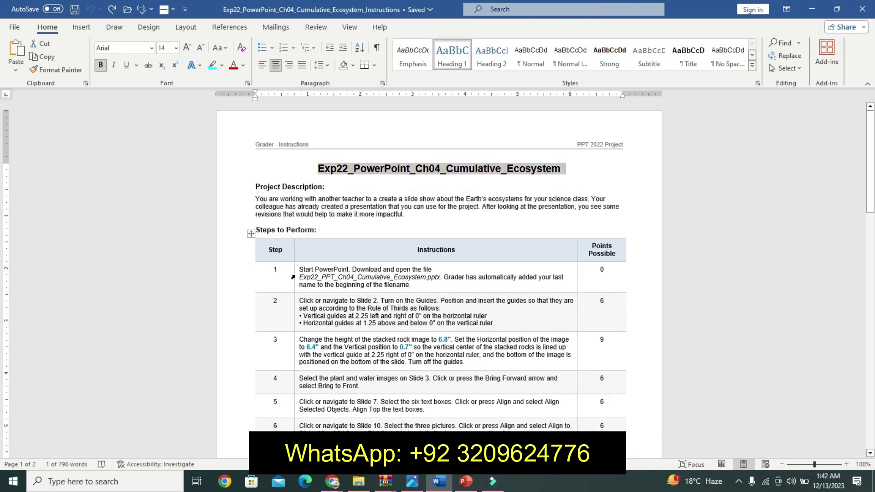
click(294, 276)
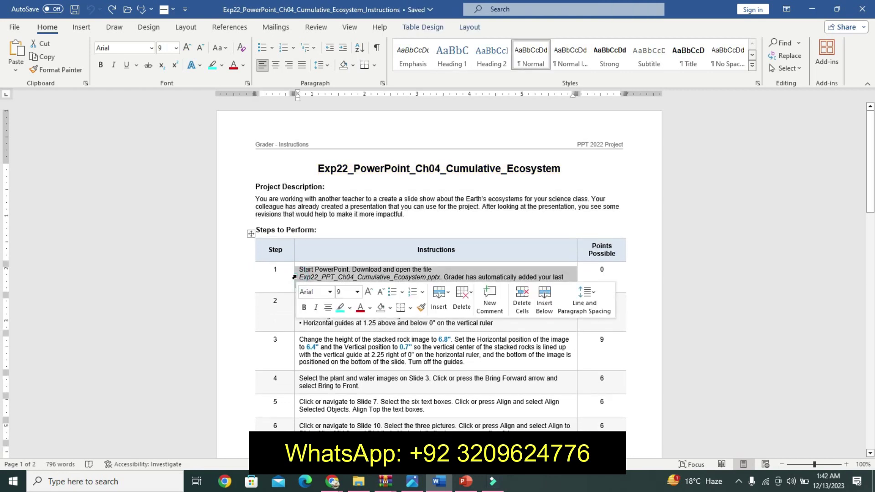
click(340, 308)
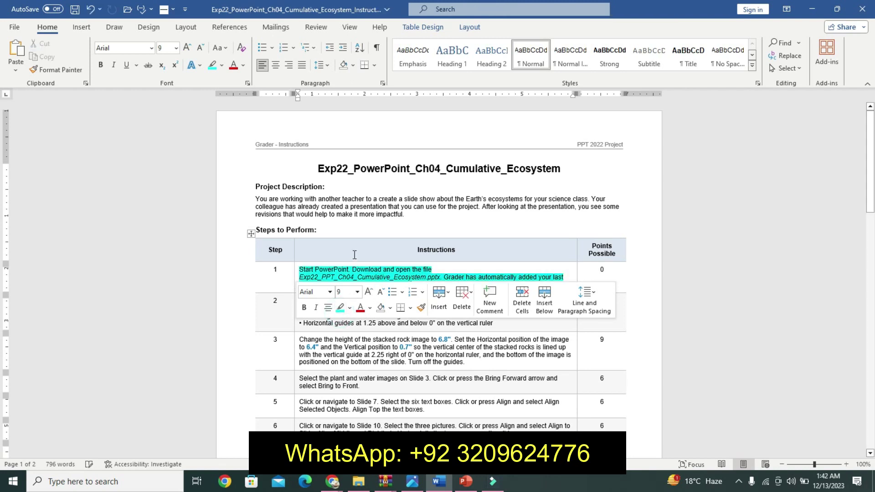
Step: Make step 1's file name 14 pt, bold and yellow-highlighted
drag(351, 273, 447, 280)
click(511, 275)
click(517, 281)
click(517, 282)
click(517, 281)
click(453, 297)
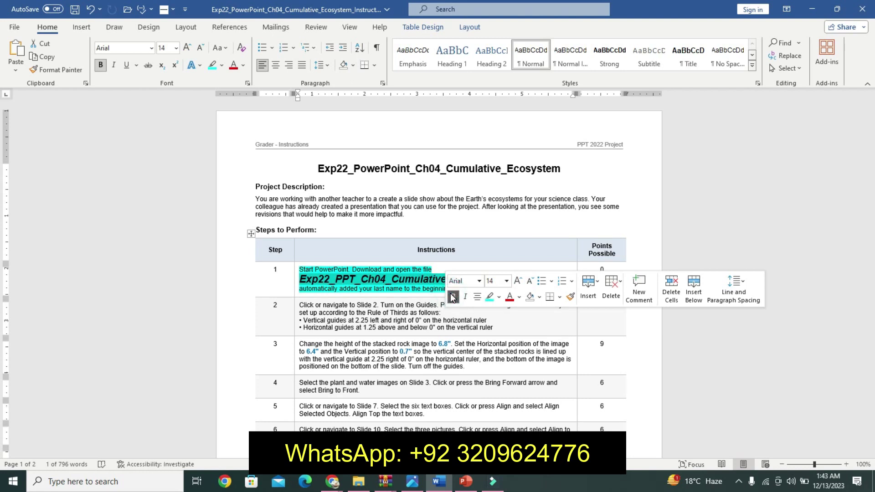
click(499, 297)
click(493, 313)
Step: Reselect the whole Exp22 file name in step 1
click(381, 271)
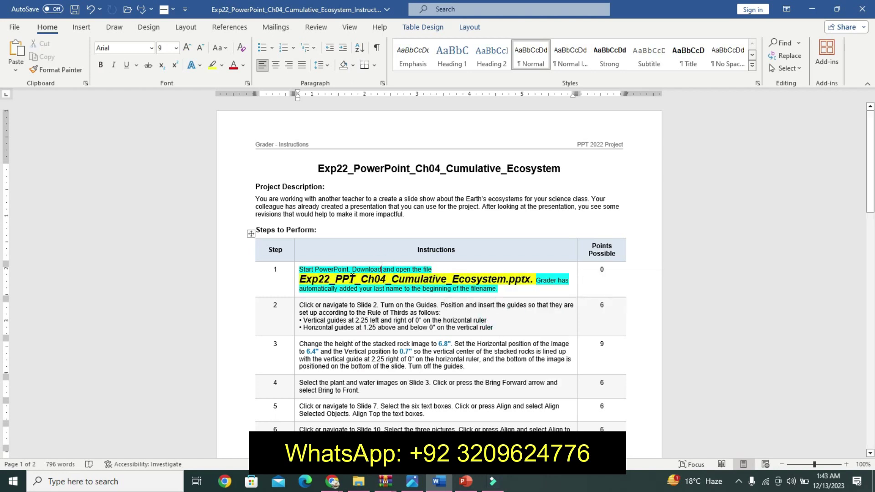
drag(299, 279, 536, 281)
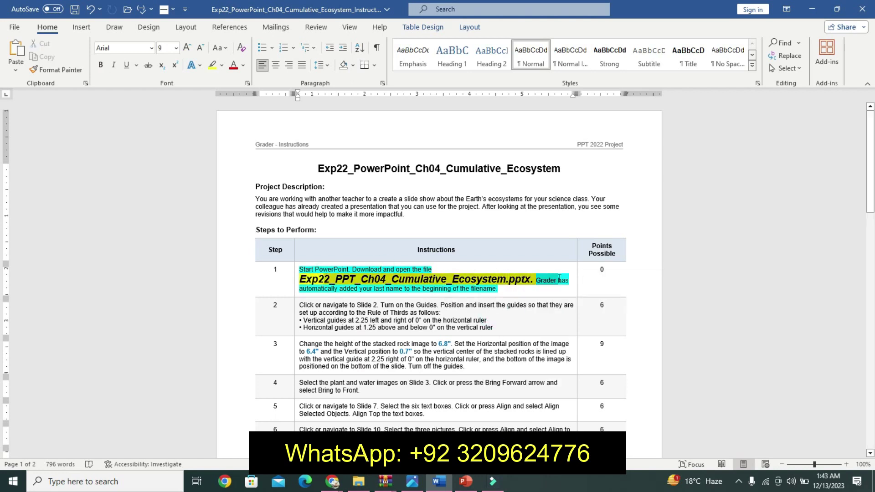
click(301, 281)
drag(300, 282, 531, 273)
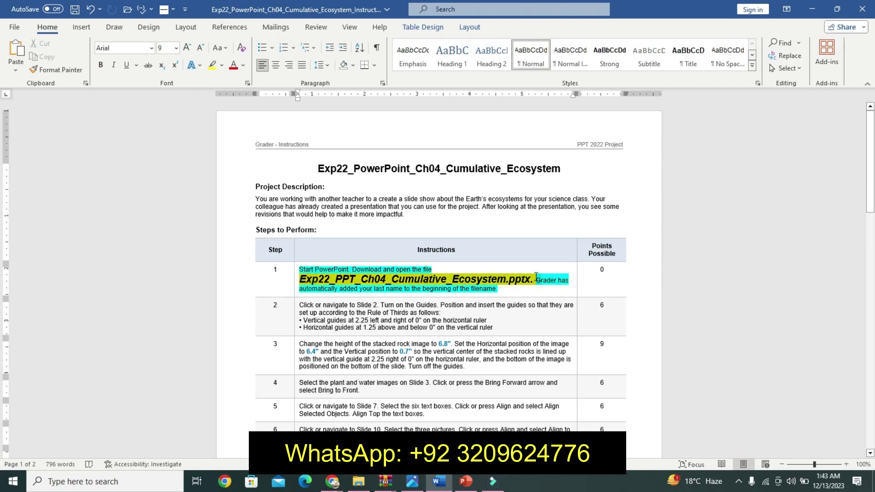
drag(531, 273, 534, 277)
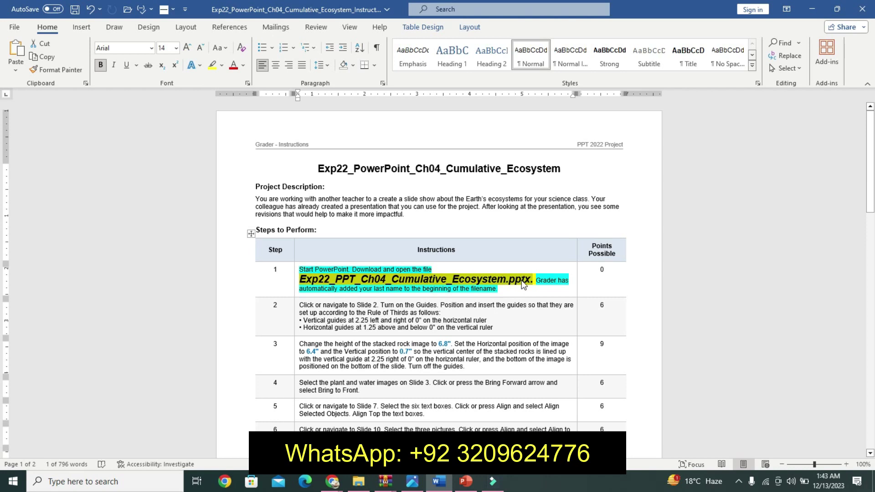
Step: Select the picture on PowerPoint slide 1, then return to the Word instruction sheet
click(464, 482)
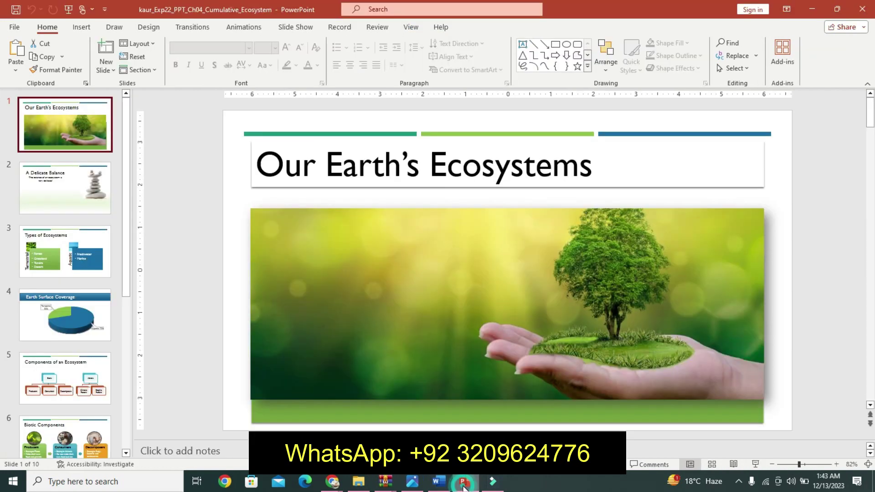
click(307, 240)
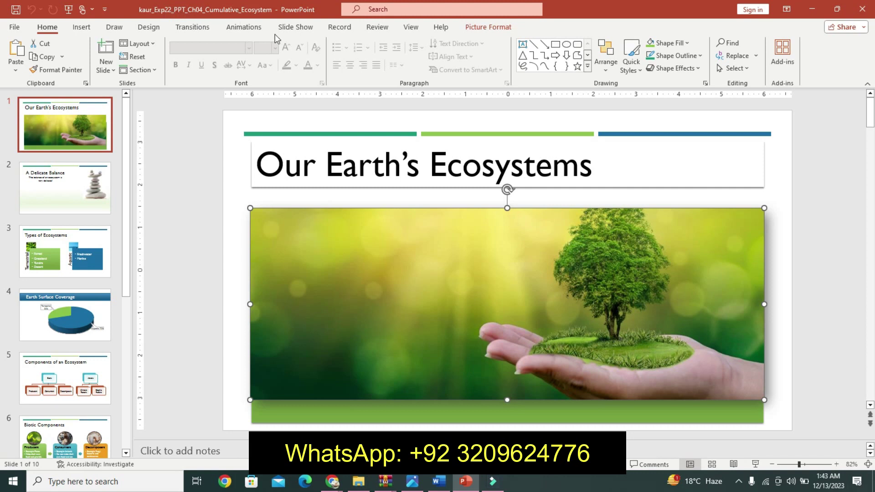
click(439, 482)
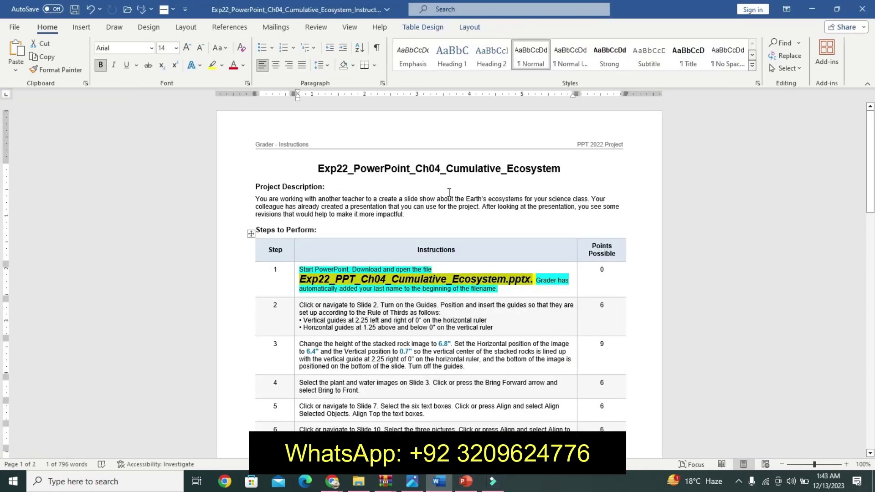
Step: Undo step 1's bold, enlarged, yellow-highlighted file name formatting with two Ctrl+Z presses
key(ctrl+z)
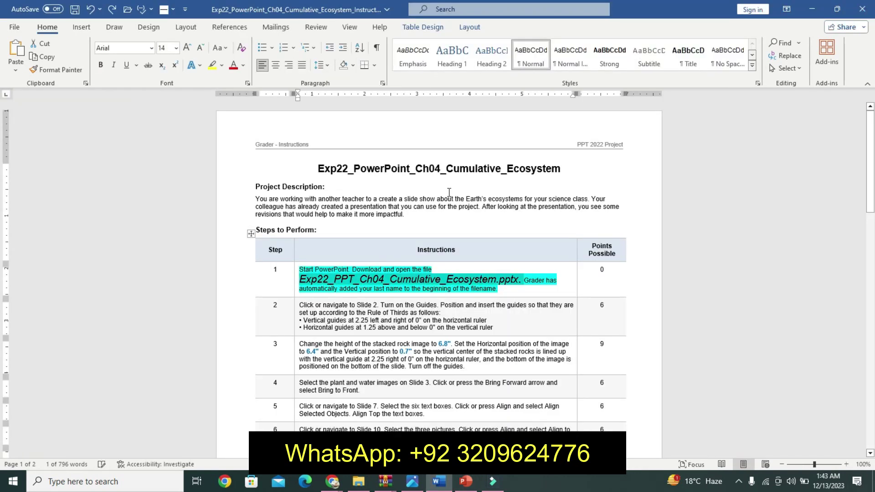
key(ctrl+z)
key(ctrl+z)
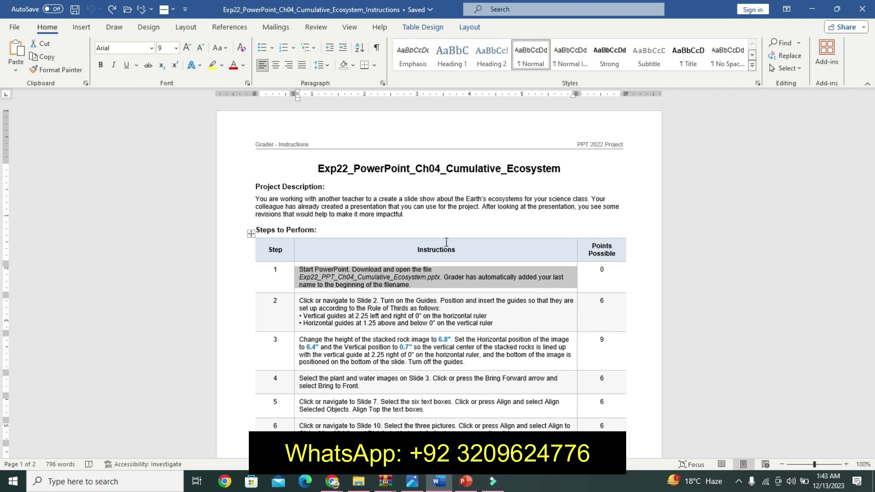
Step: Select step 2's instruction text, enlarge it to 14 pt and make it bold
mouse_move(300, 303)
mouse_down()
mouse_move(476, 303)
mouse_move(492, 316)
mouse_up()
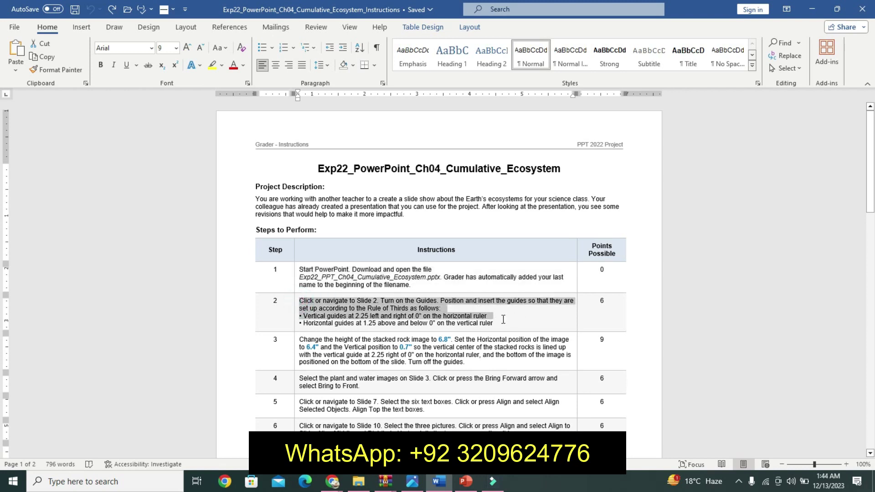
drag(503, 319, 493, 325)
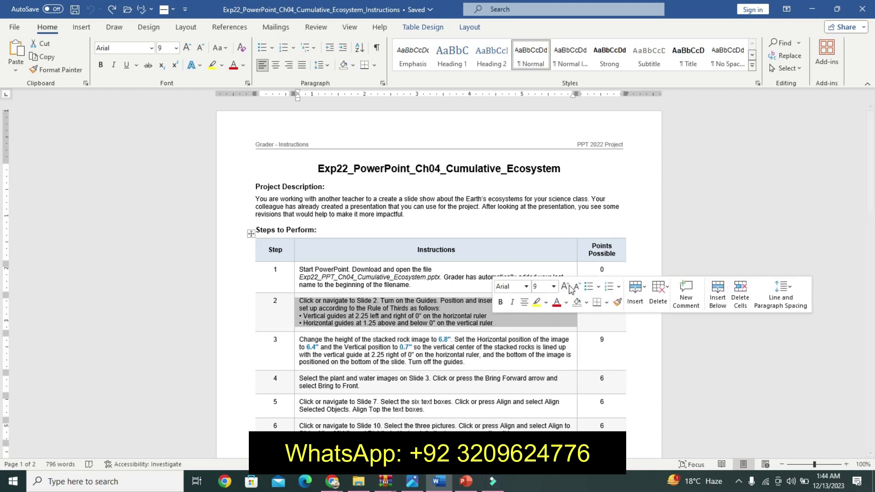
click(567, 287)
click(567, 287)
click(567, 288)
click(567, 287)
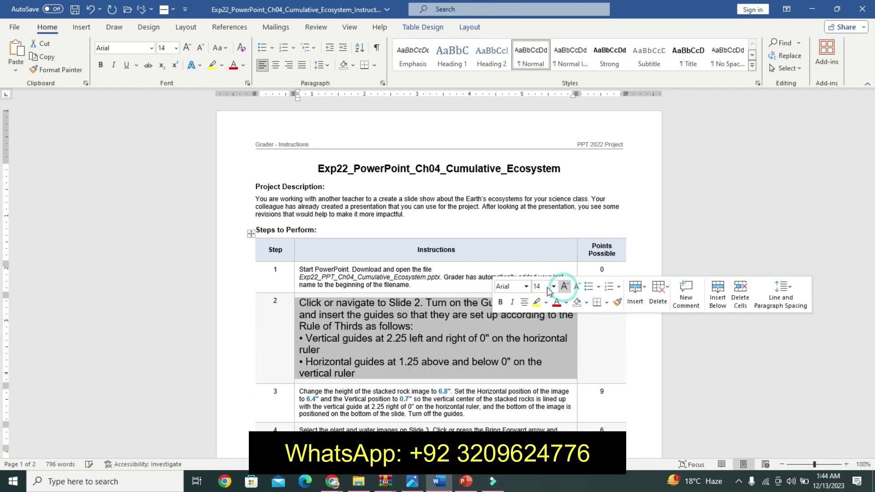
click(501, 303)
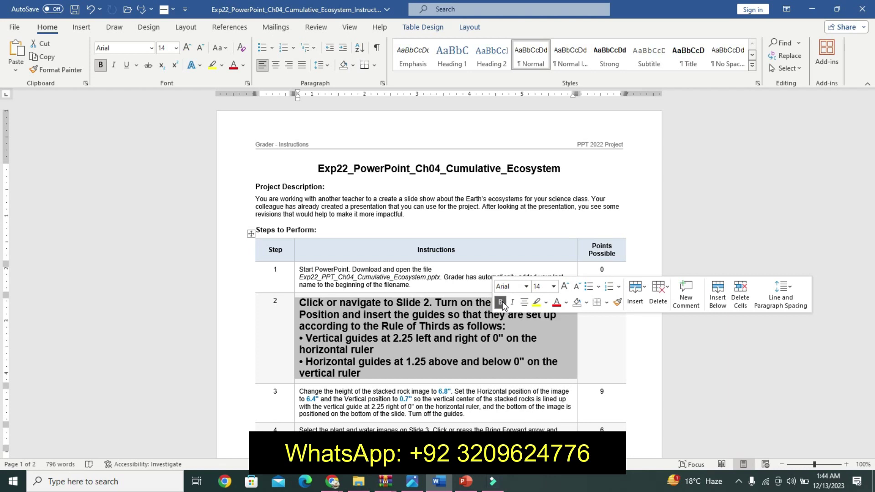
Step: Shrink the step 2 text to 11 pt and highlight it turquoise
click(578, 287)
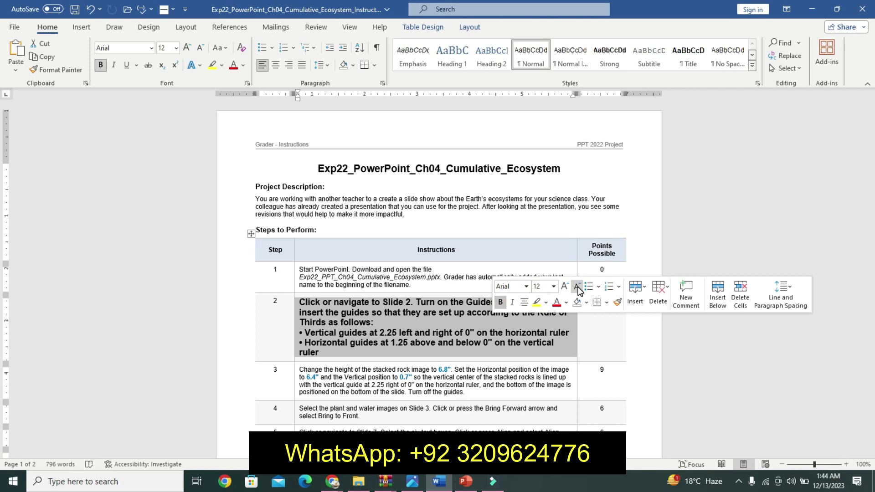
click(578, 288)
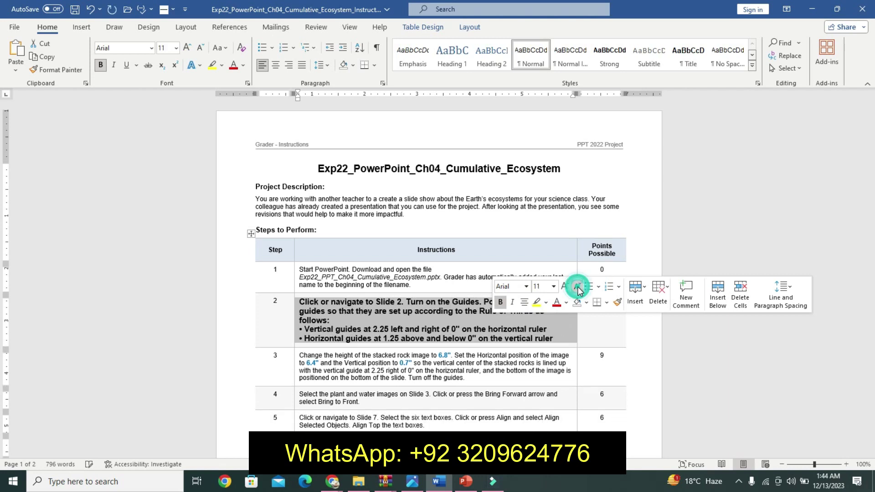
click(537, 303)
click(546, 302)
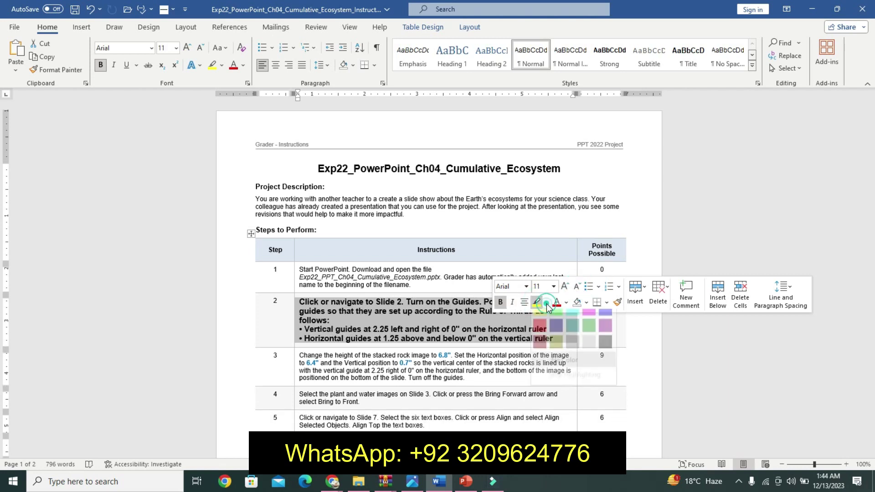
click(570, 322)
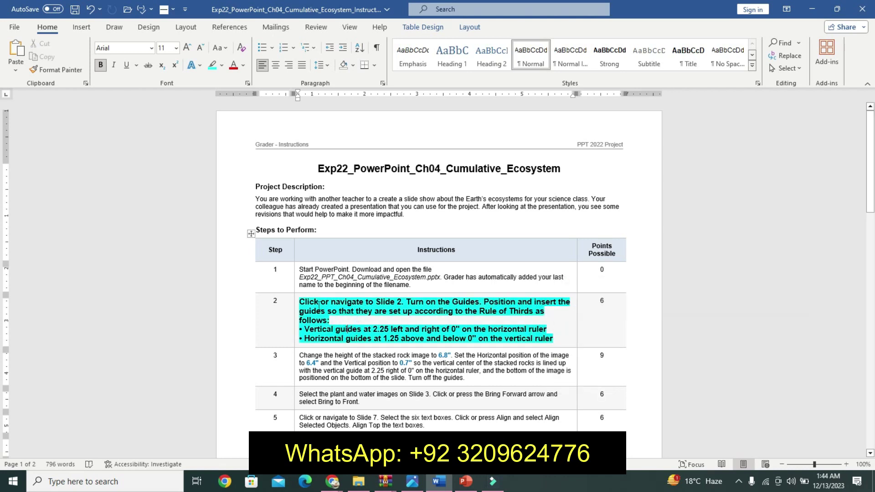
Step: Highlight the two guide bullet lines yellow, then return to the Ecosystem presentation
drag(301, 302, 388, 315)
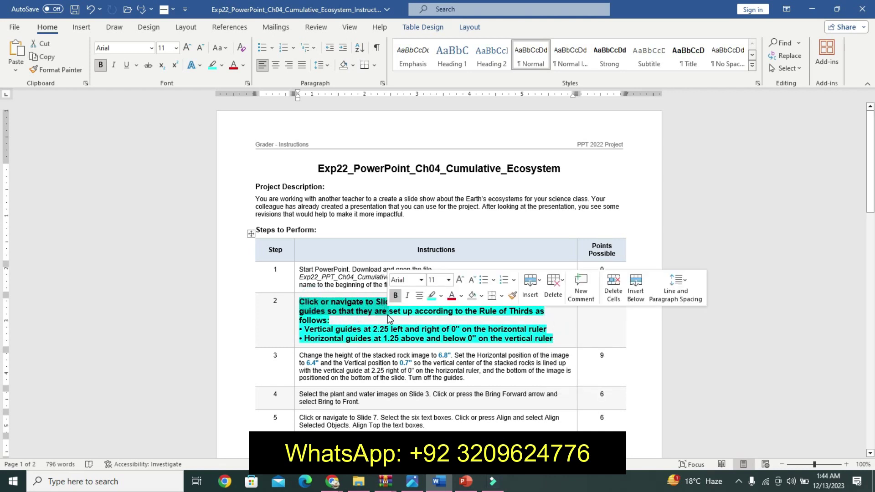
drag(300, 329, 384, 336)
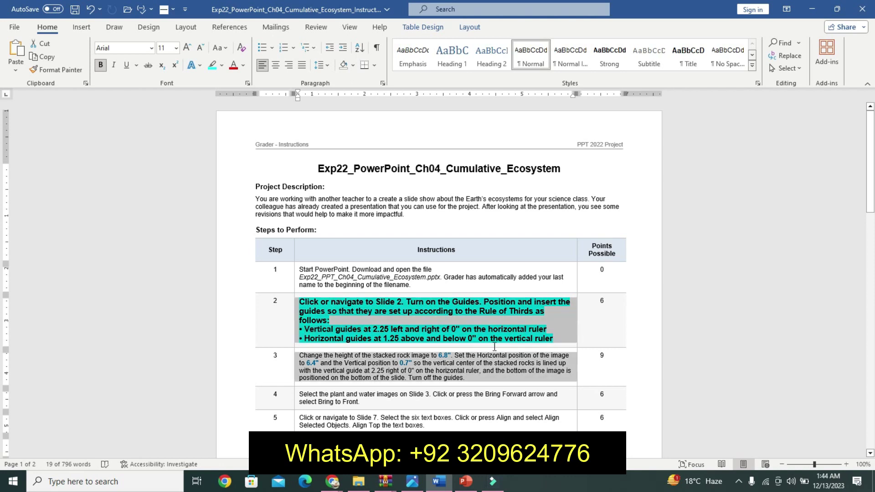
click(298, 329)
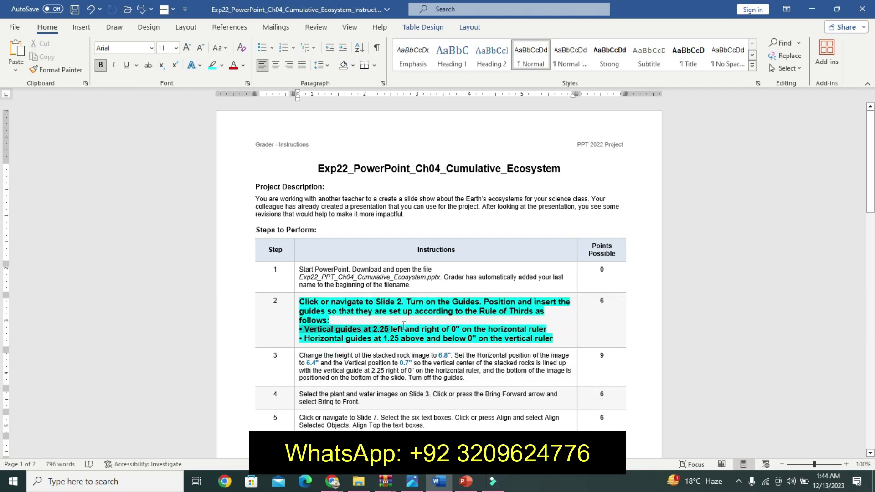
mouse_move(356, 329)
mouse_down()
mouse_move(563, 329)
mouse_move(566, 339)
mouse_up()
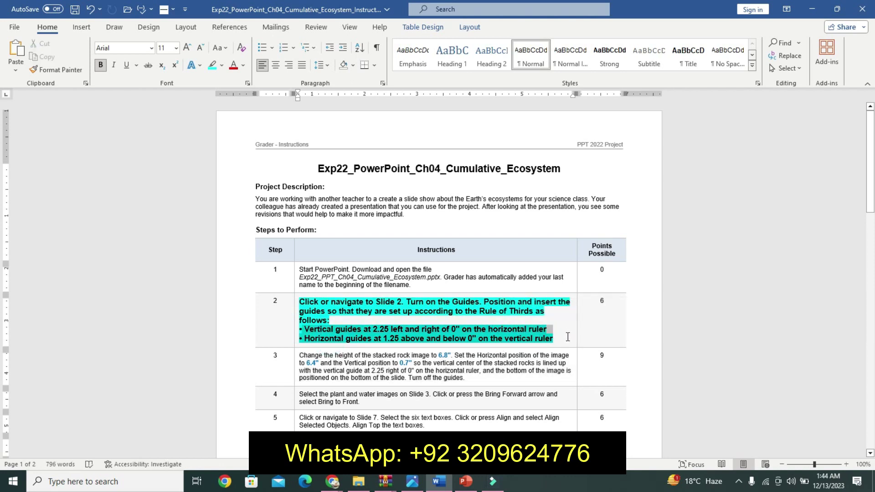
click(609, 319)
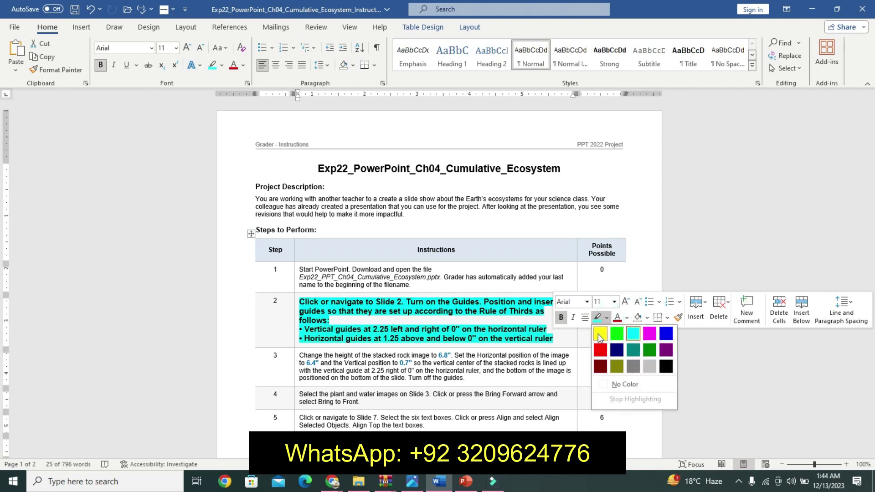
click(600, 334)
click(322, 329)
drag(305, 302, 355, 322)
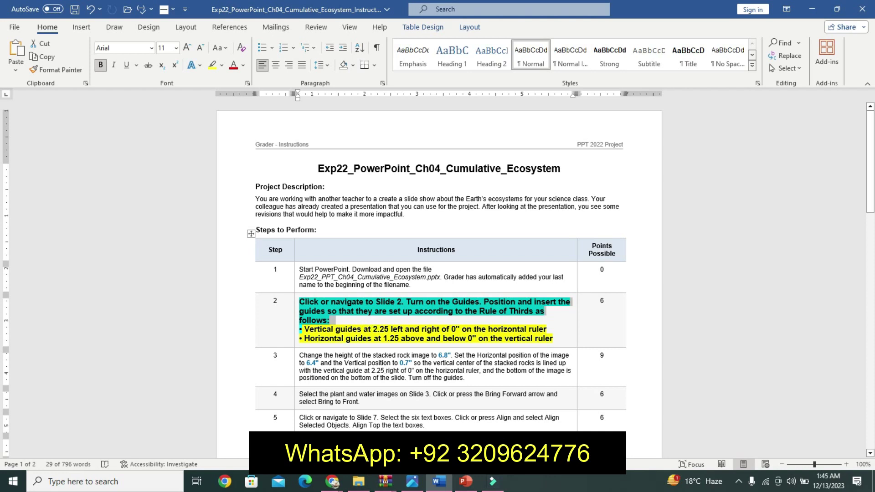
click(465, 481)
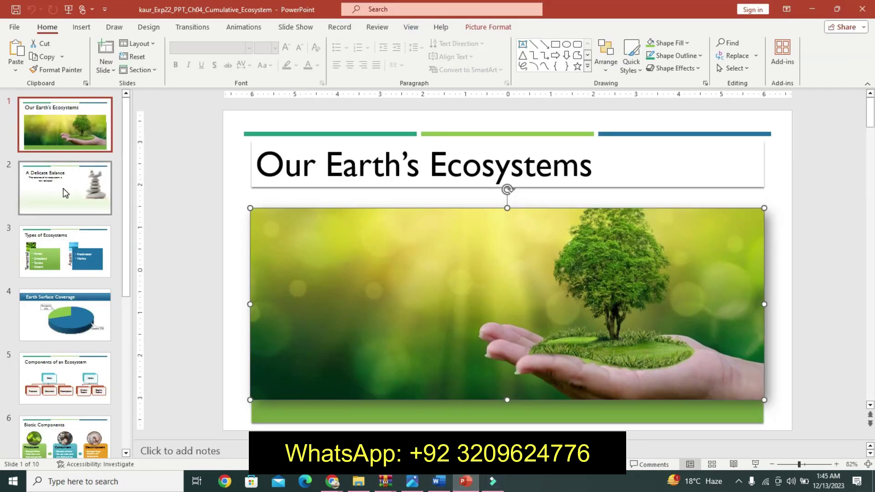
Step: Go to slide 2, A Delicate Balance, and show the View ribbon
click(65, 193)
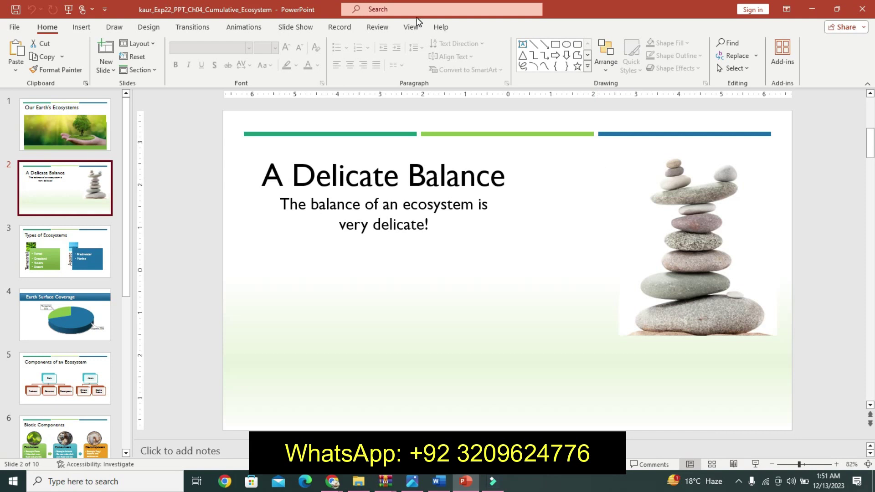
click(412, 27)
Step: Turn on guides and add a second vertical guide, dragged left of centre
click(222, 69)
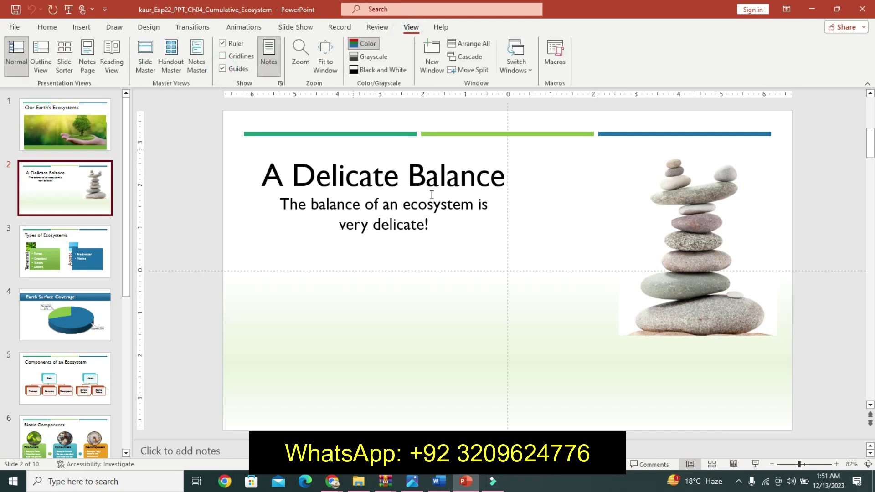
right_click(509, 132)
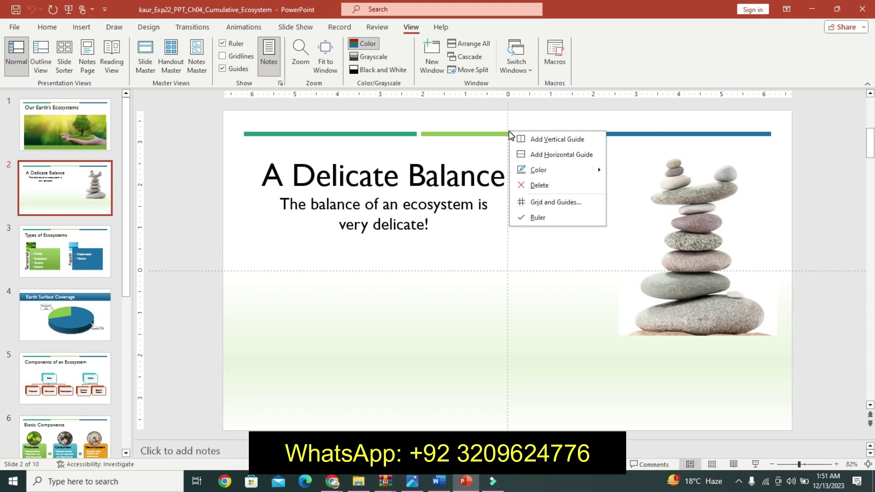
click(535, 140)
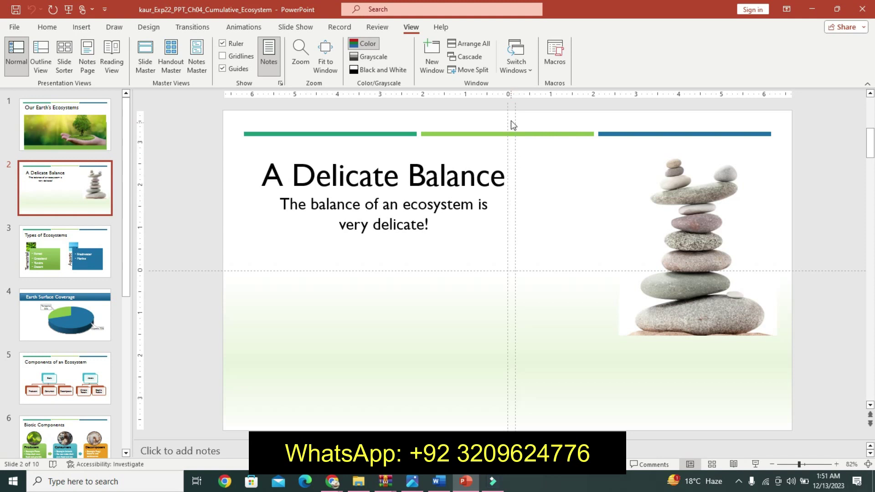
mouse_move(514, 122)
mouse_down()
mouse_move(381, 123)
mouse_move(392, 124)
mouse_up()
Step: After checking the instructions, fine-tune the vertical guide to about 2.25" left of 0
click(439, 482)
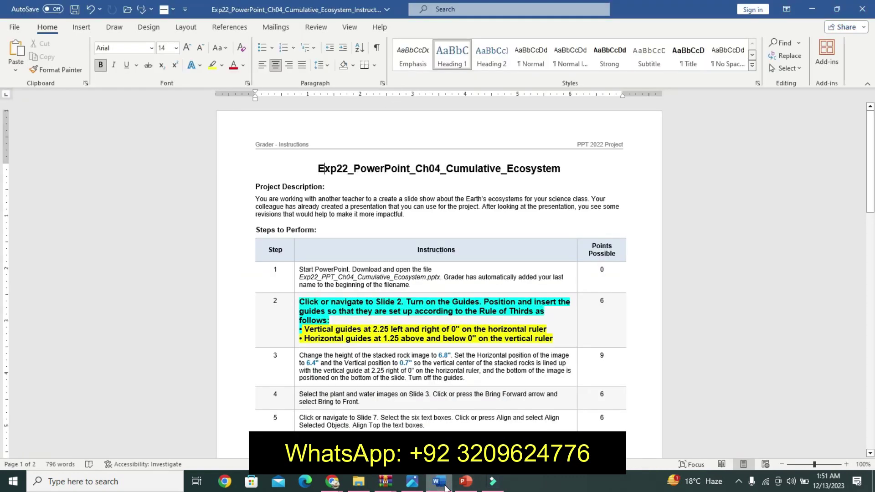
click(466, 482)
drag(393, 126, 412, 130)
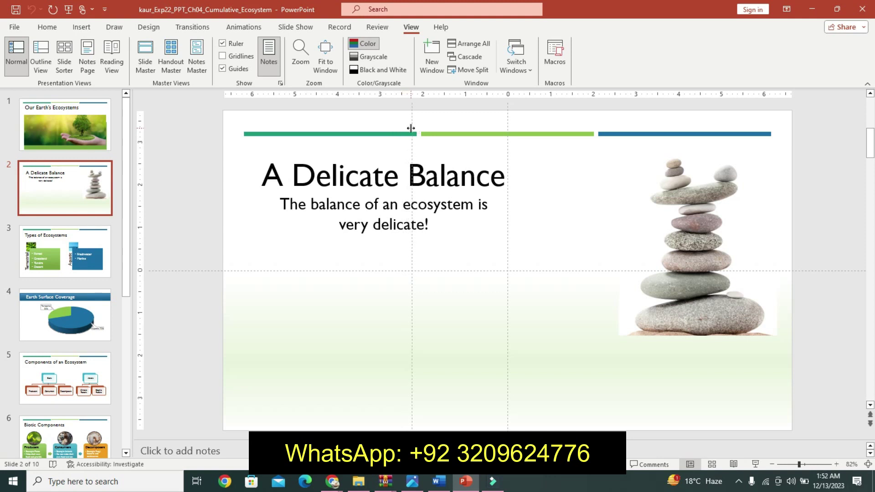
click(438, 483)
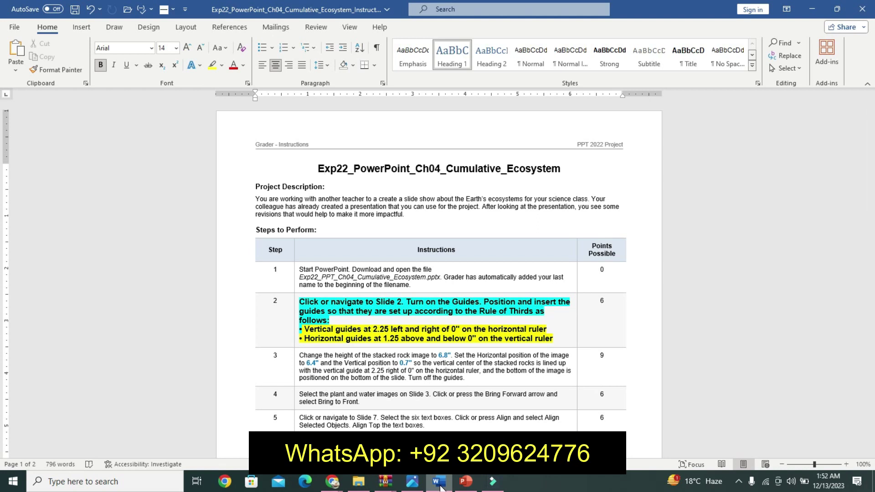
click(465, 483)
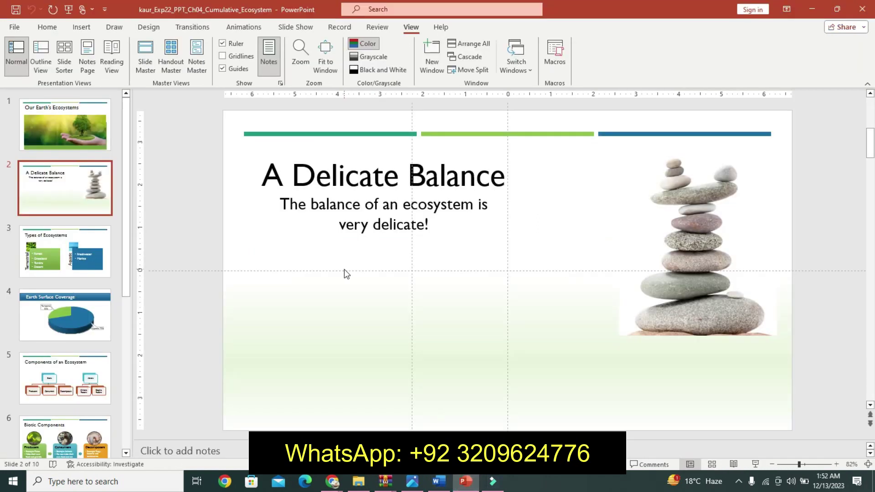
Step: Drag slide 2's horizontal guide to about 1.25" above 0, then bring Word back up
mouse_move(340, 271)
mouse_down()
mouse_move(340, 310)
mouse_move(339, 292)
mouse_up()
mouse_move(339, 292)
mouse_down()
mouse_move(333, 267)
mouse_move(348, 294)
mouse_move(346, 324)
mouse_up()
key(alt+Tab)
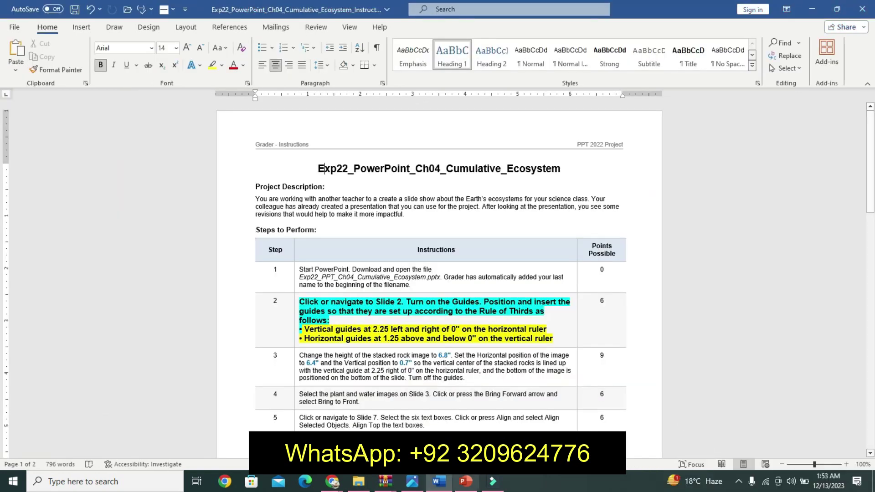
click(466, 481)
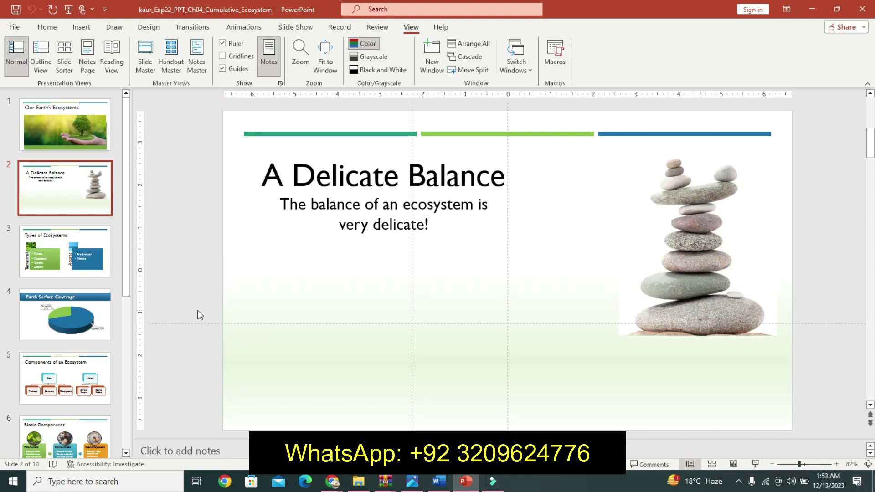
mouse_move(206, 324)
mouse_down()
mouse_move(206, 195)
mouse_move(210, 217)
mouse_up()
click(439, 481)
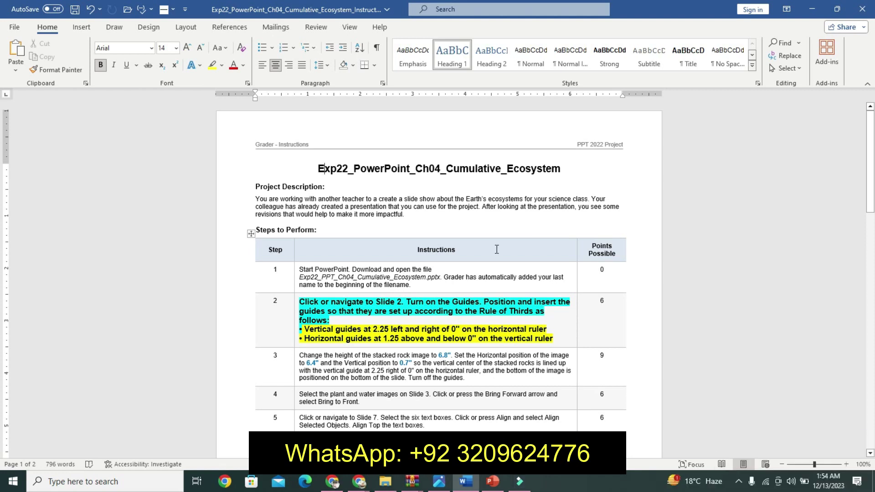
Step: Undo step 2's formatting, make step 3 bold 12 pt turquoise-highlighted, then return to slide 2
key(ctrl+z)
key(ctrl+z)
key(ctrl+z)
key(ctrl+z)
key(ctrl+z)
key(ctrl+z)
key(ctrl+z)
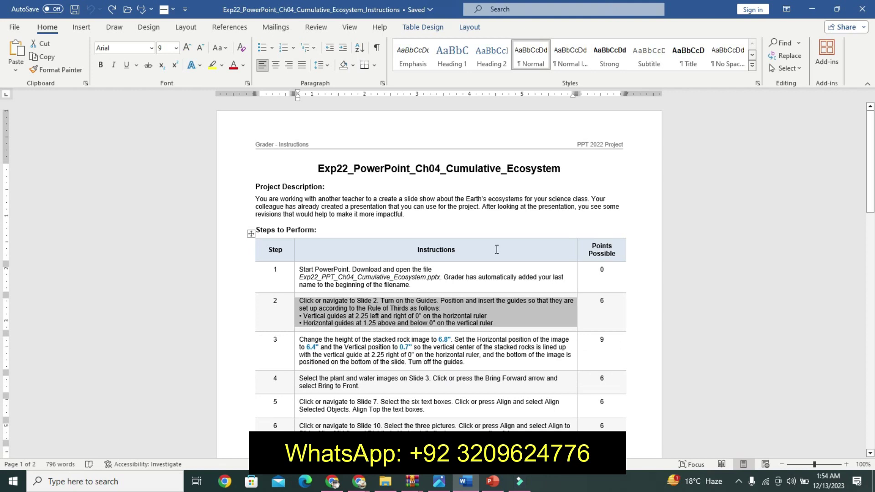
click(296, 348)
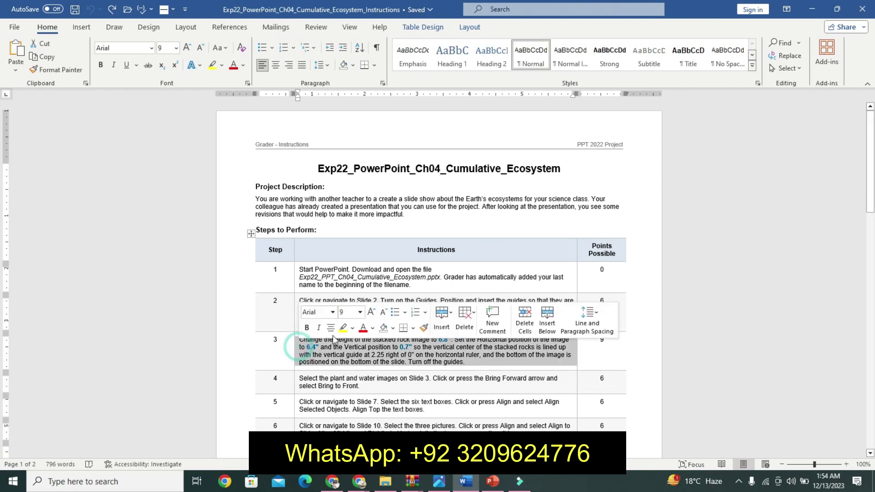
click(371, 312)
click(371, 313)
click(372, 312)
click(307, 327)
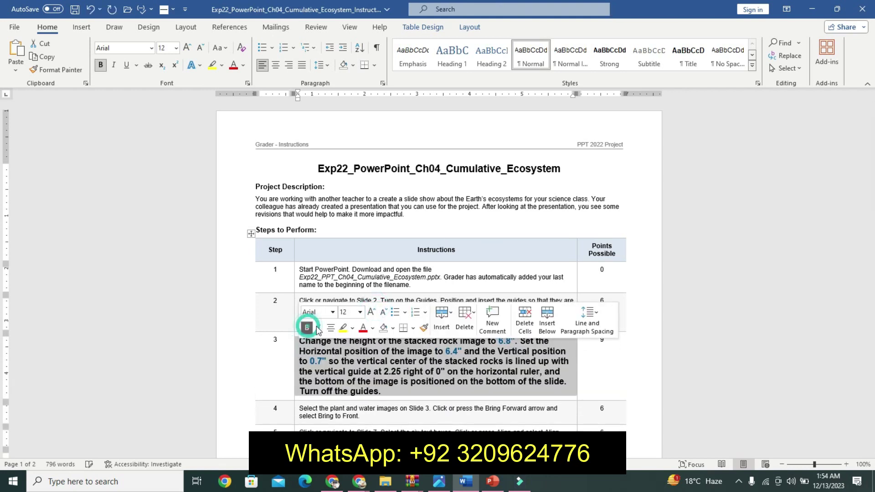
click(352, 328)
click(372, 347)
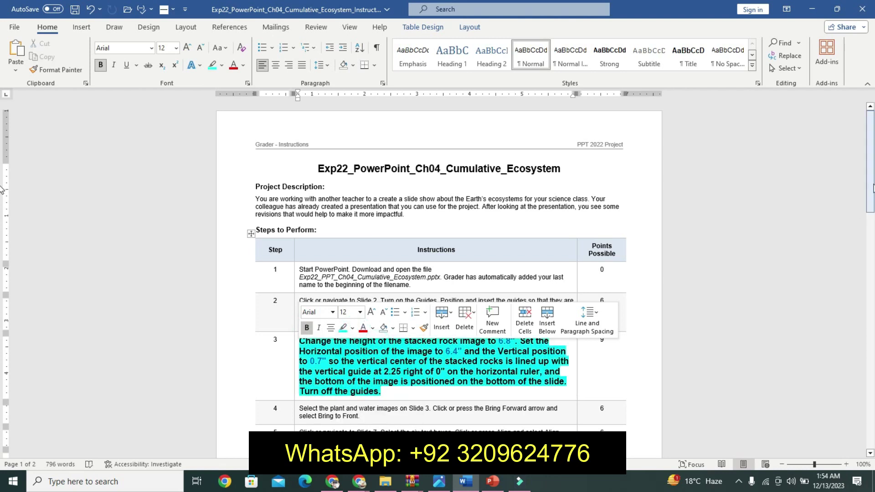
drag(871, 188, 870, 228)
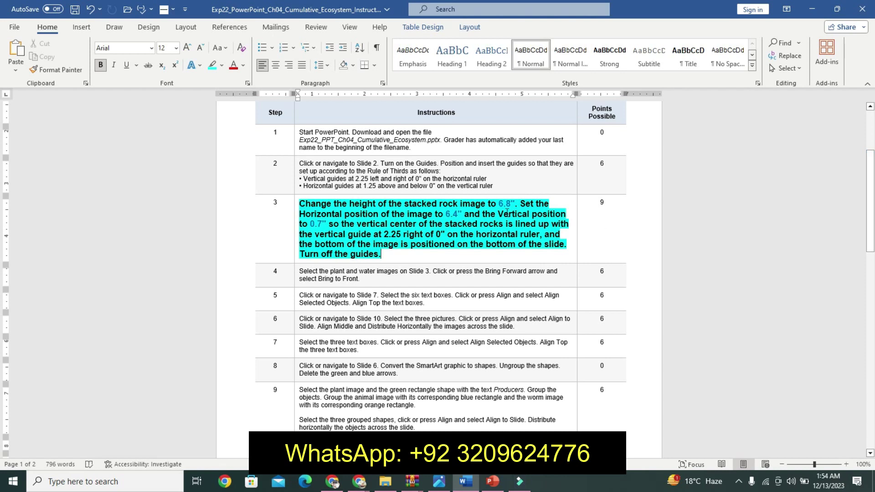
click(492, 482)
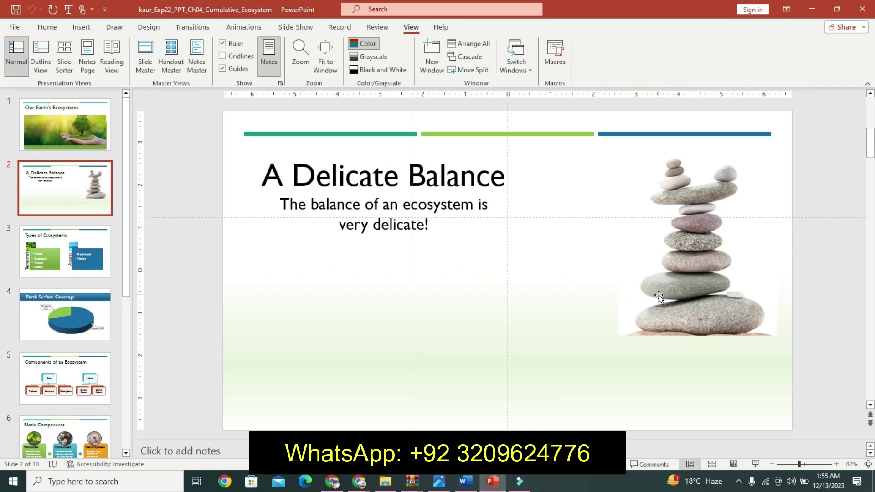
Step: Select the stacked rocks image and raise its height to 6.8" with the Height spinner
click(688, 266)
click(497, 28)
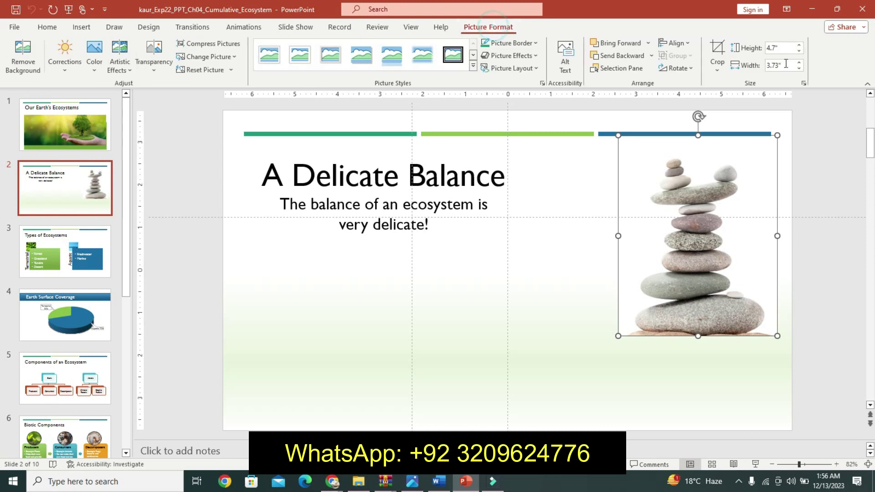
click(461, 488)
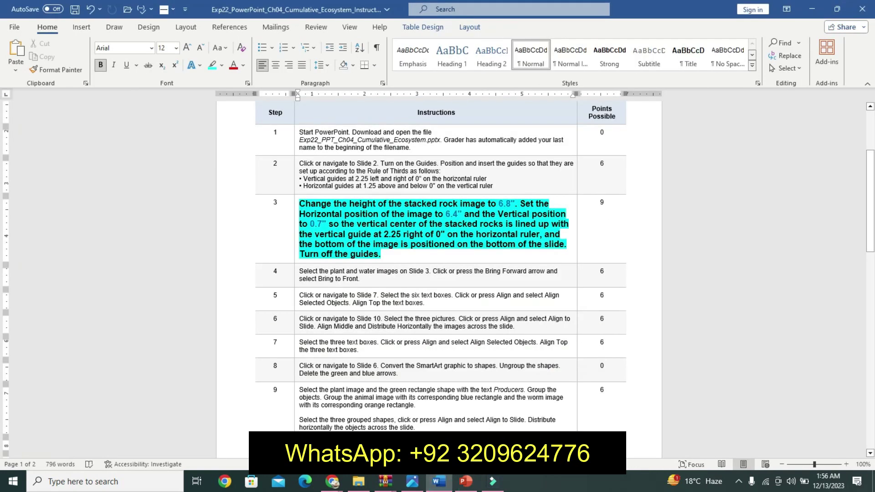
click(460, 488)
click(800, 45)
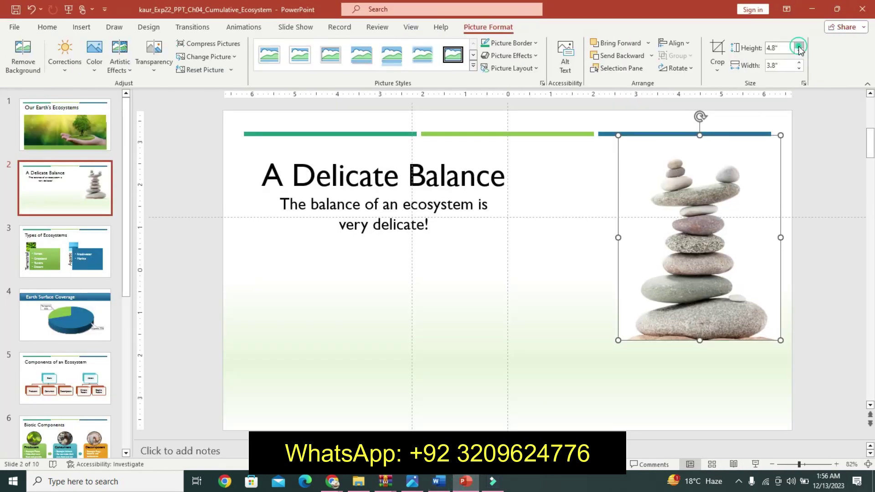
click(800, 45)
click(799, 45)
click(800, 45)
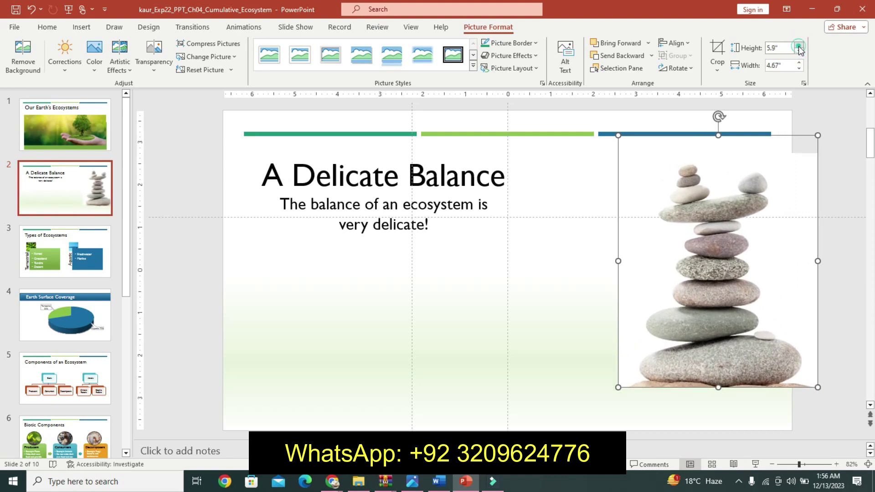
click(799, 45)
click(800, 45)
click(800, 45)
click(800, 45)
click(800, 45)
click(800, 45)
click(800, 46)
click(799, 45)
click(800, 45)
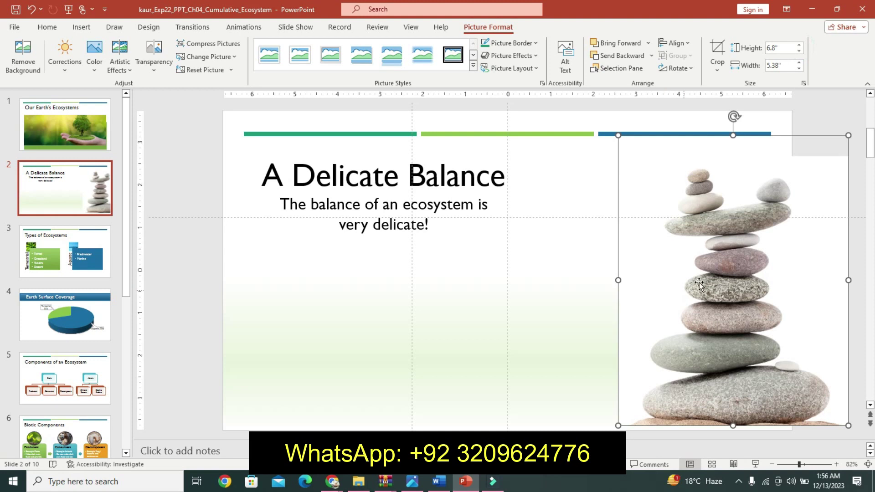
Step: Check the Word instructions, then open the picture's detailed size and position settings
click(439, 481)
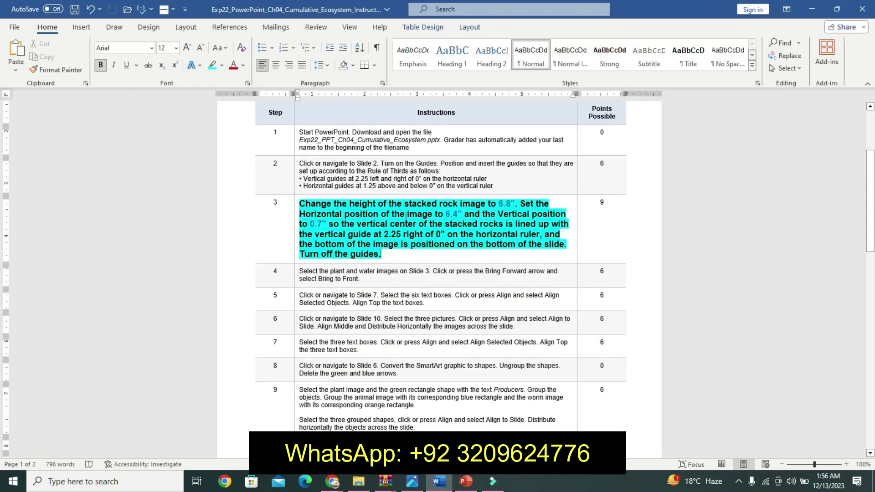
click(465, 481)
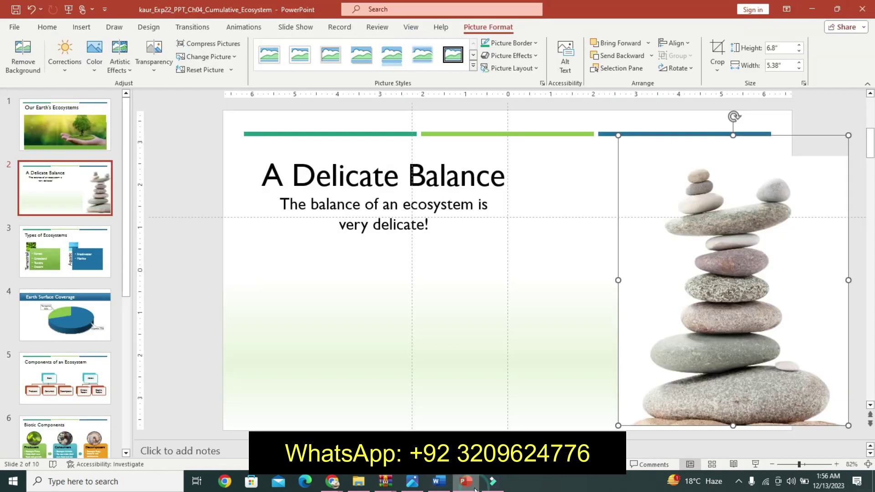
click(804, 83)
Step: Step the rock picture's horizontal position down to 6.4" in Format Picture
click(759, 336)
click(746, 148)
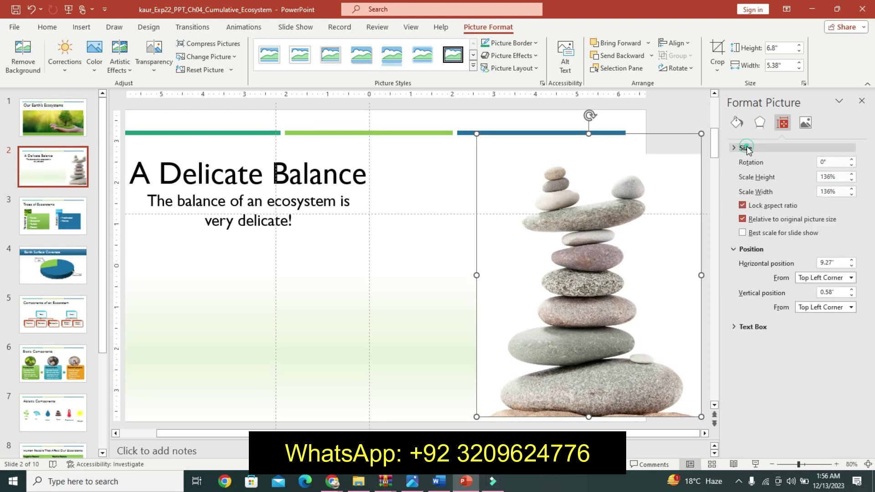
click(852, 179)
text(7.6)
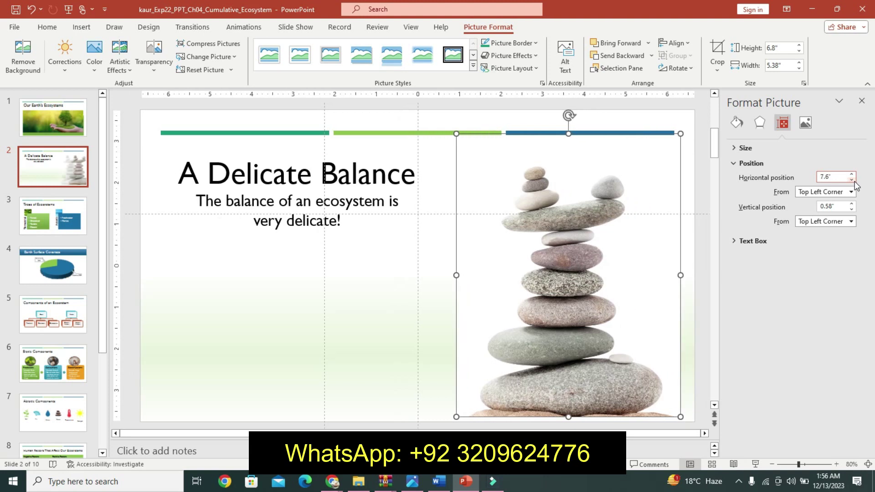
click(851, 180)
click(852, 181)
click(851, 181)
click(852, 181)
click(851, 181)
click(852, 180)
click(852, 181)
click(851, 181)
click(852, 181)
click(852, 180)
click(851, 180)
click(852, 181)
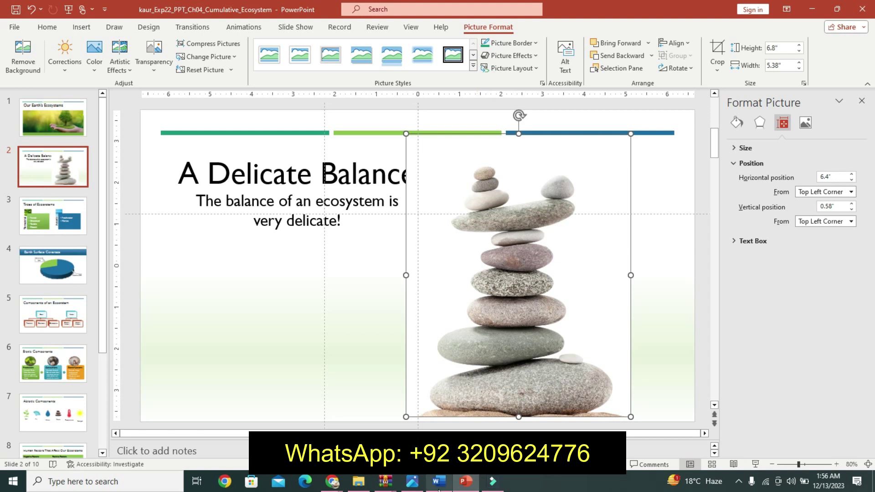
Step: Set the rock picture's vertical position to 0.75"
click(439, 484)
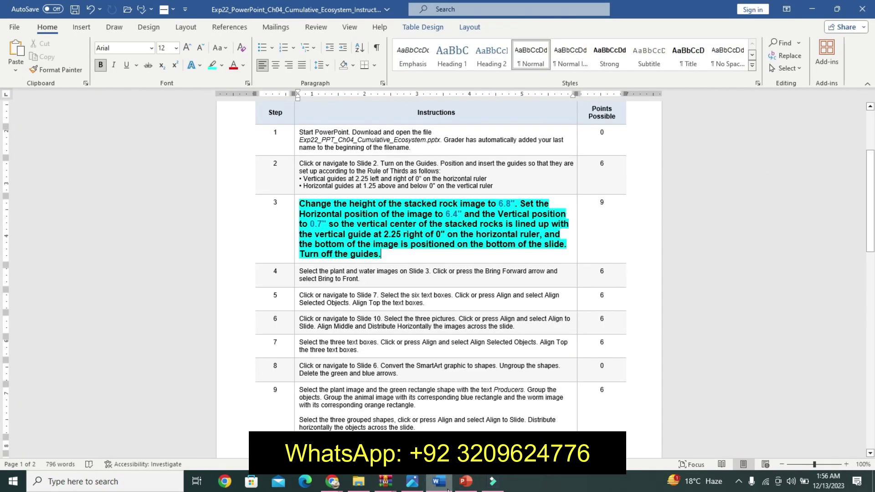
click(462, 484)
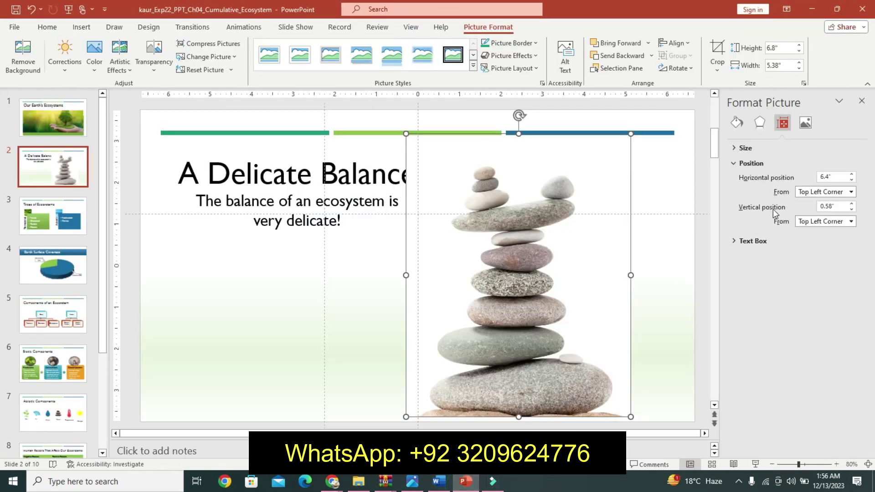
double_click(829, 208)
key(Return)
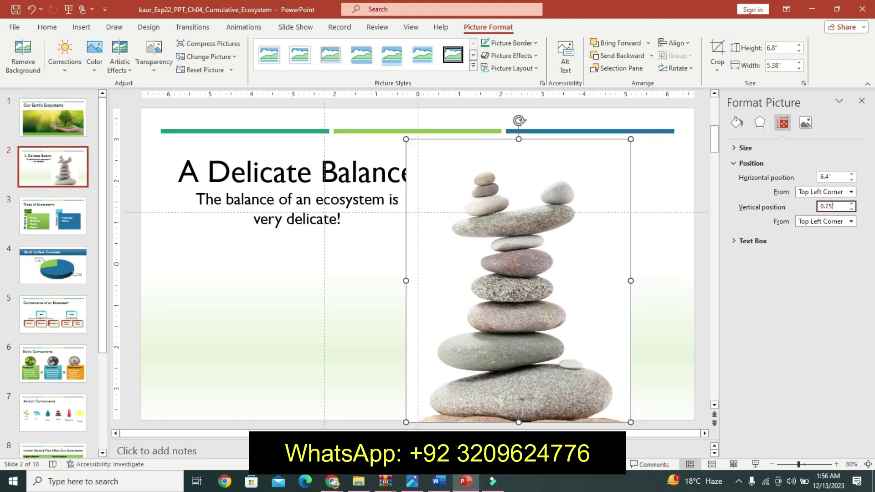
Step: Turn off the slide guides on the View tab
click(439, 482)
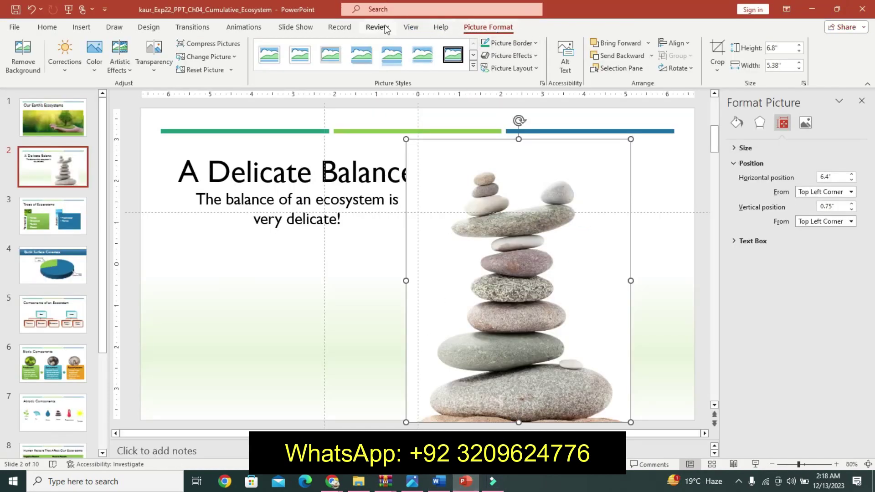
click(412, 28)
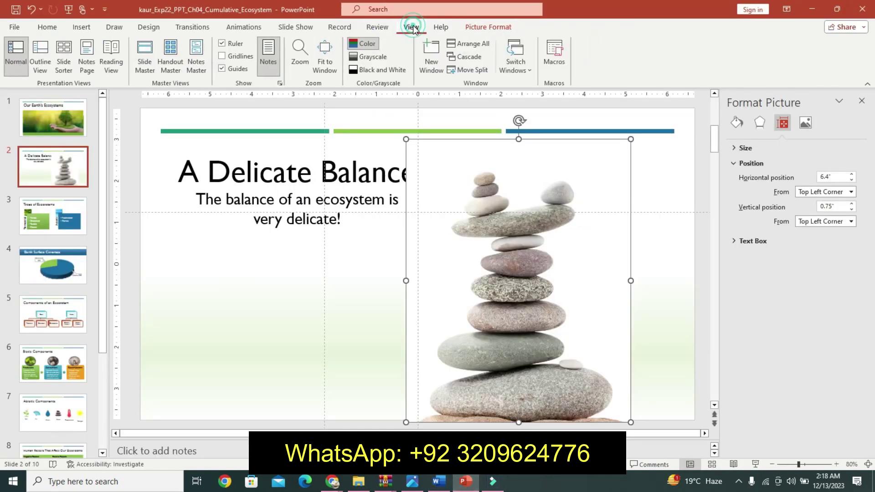
click(223, 69)
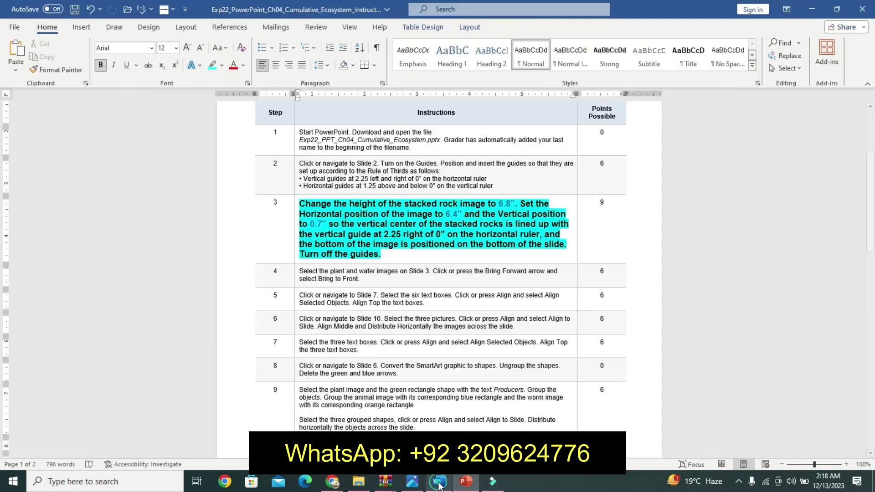
click(439, 482)
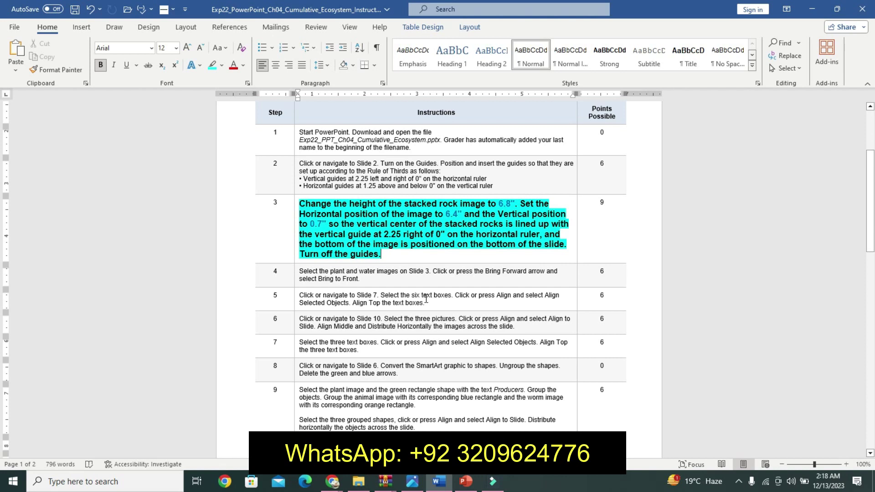
Step: Undo step 3's emphasis and make step 4's instruction 11 pt, bold and cyan-highlighted
key(ctrl+z)
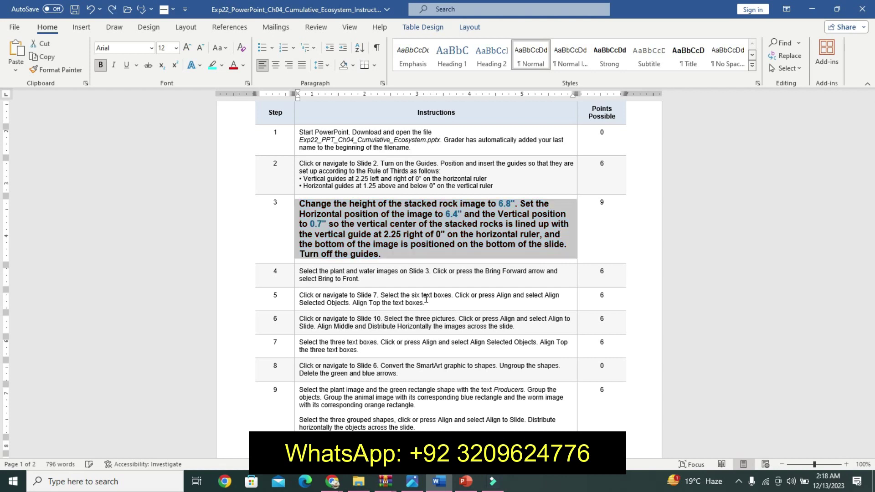
key(ctrl+z)
key(ctrl+z)
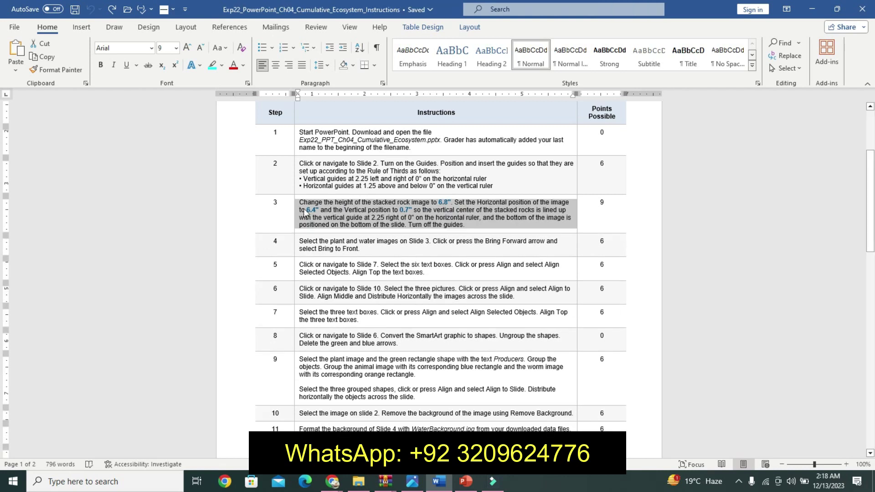
click(295, 245)
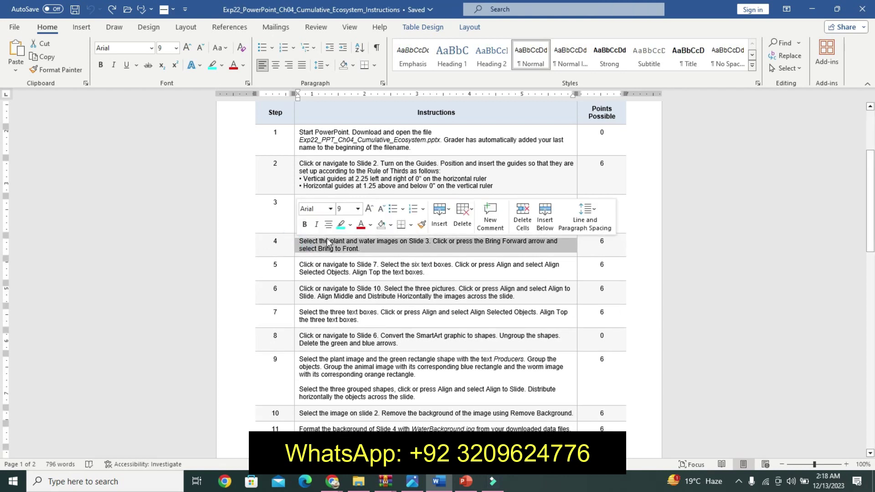
double_click(369, 209)
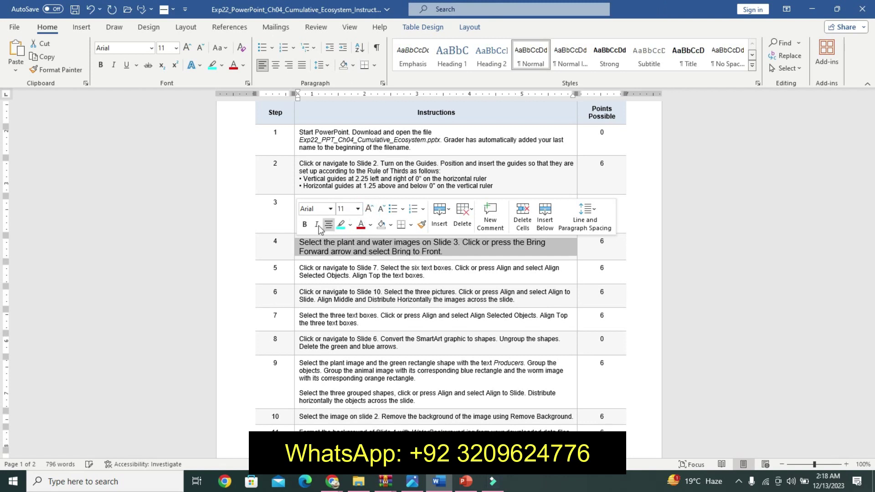
click(305, 225)
click(341, 224)
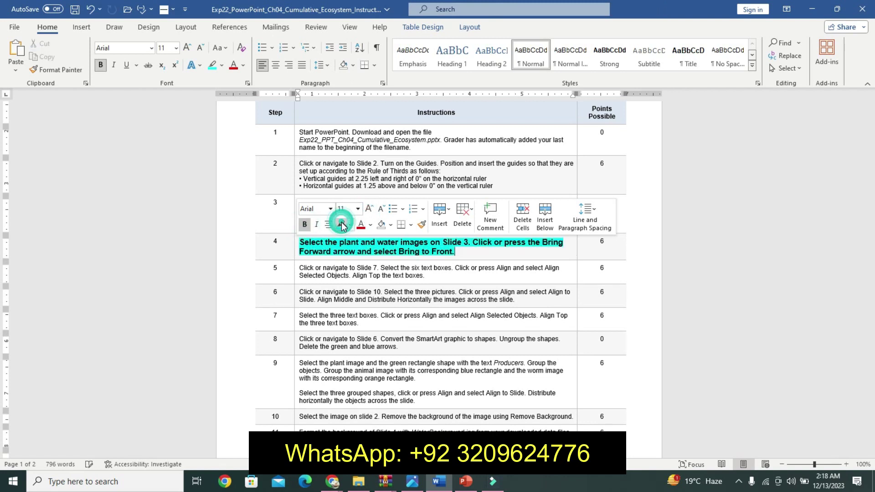
triple_click(317, 245)
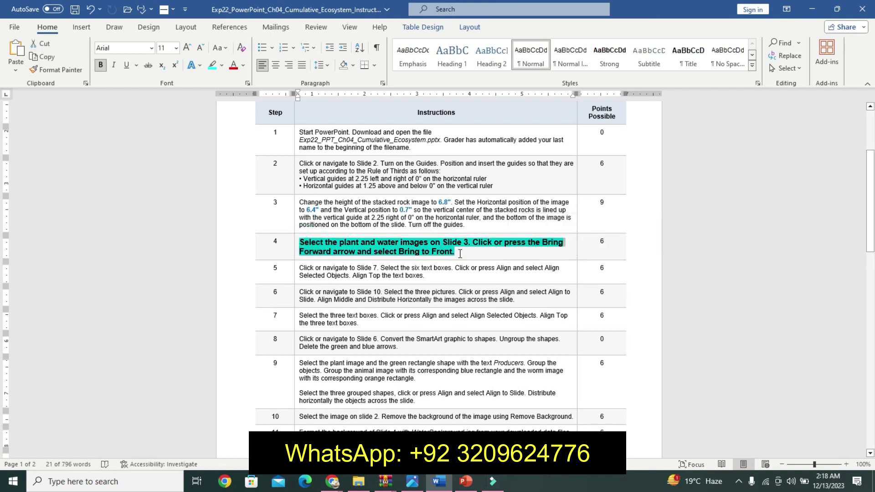
click(465, 481)
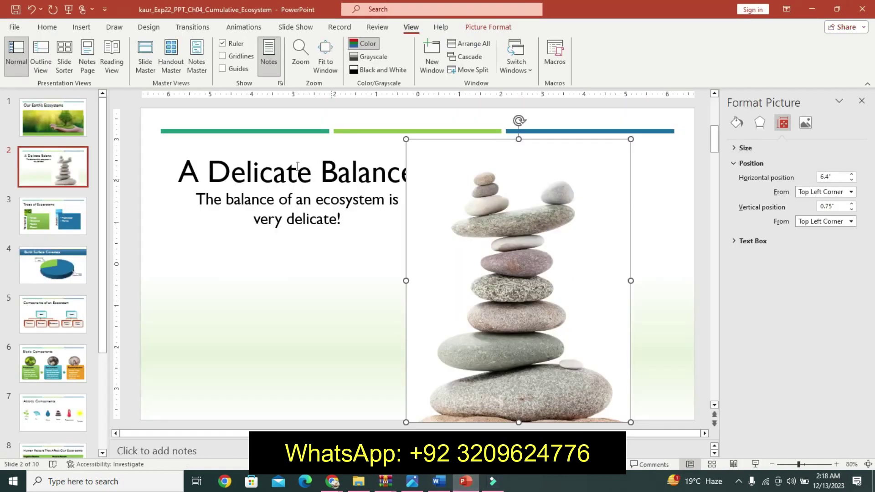
Step: Select slide 3's plant and water pictures and Bring to Front over their rectangles
click(54, 206)
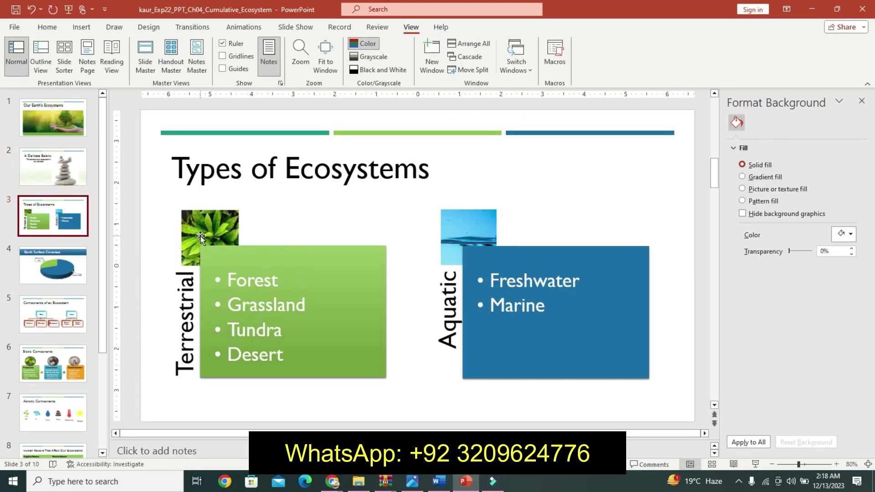
click(198, 234)
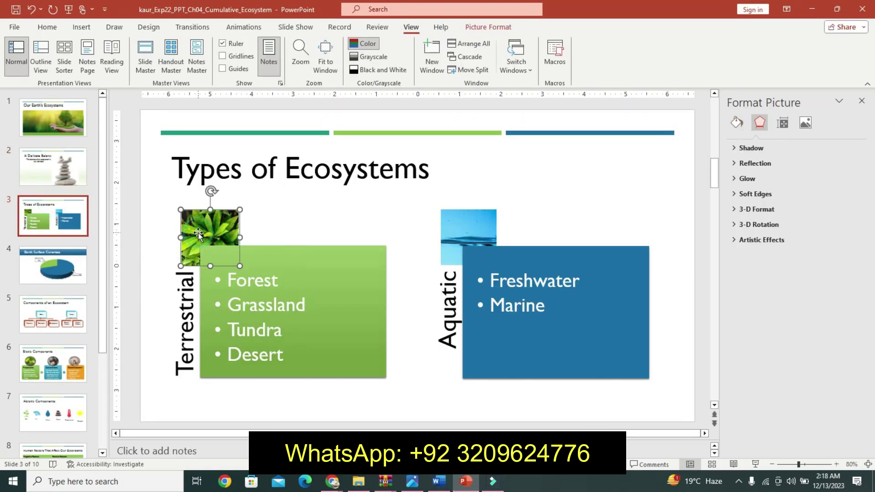
ctrl+click(454, 232)
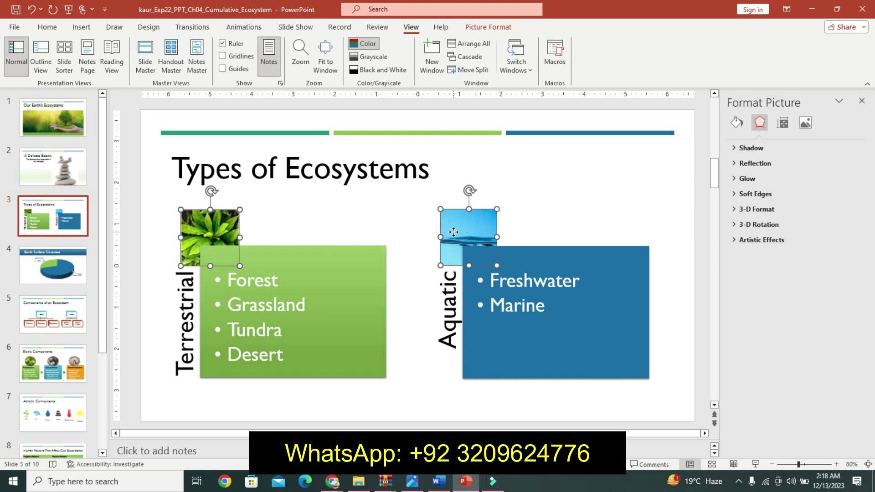
click(439, 482)
click(487, 28)
click(648, 44)
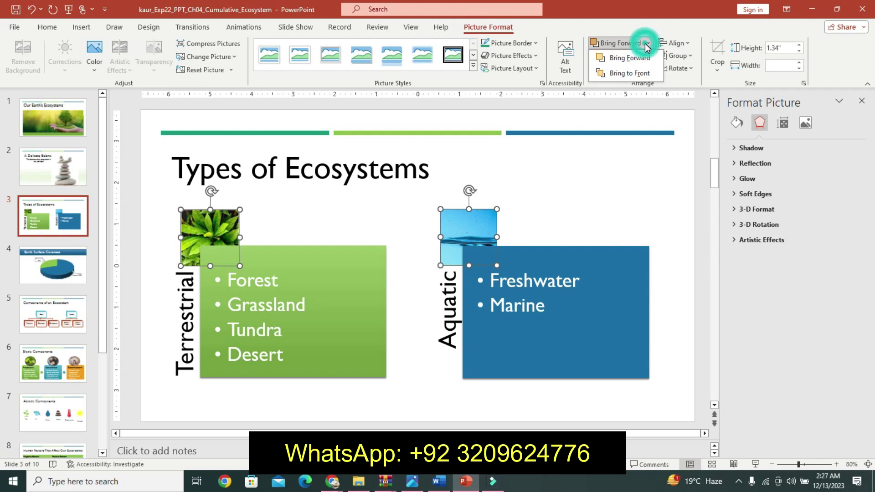
click(646, 74)
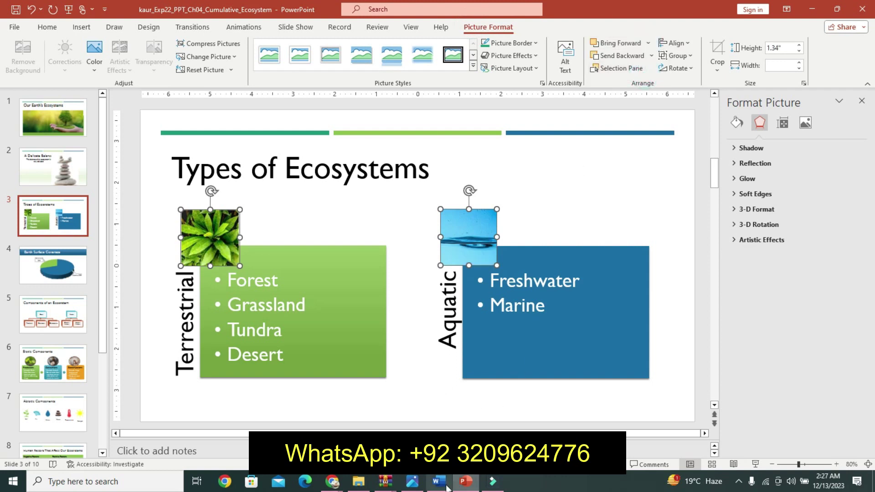
click(440, 483)
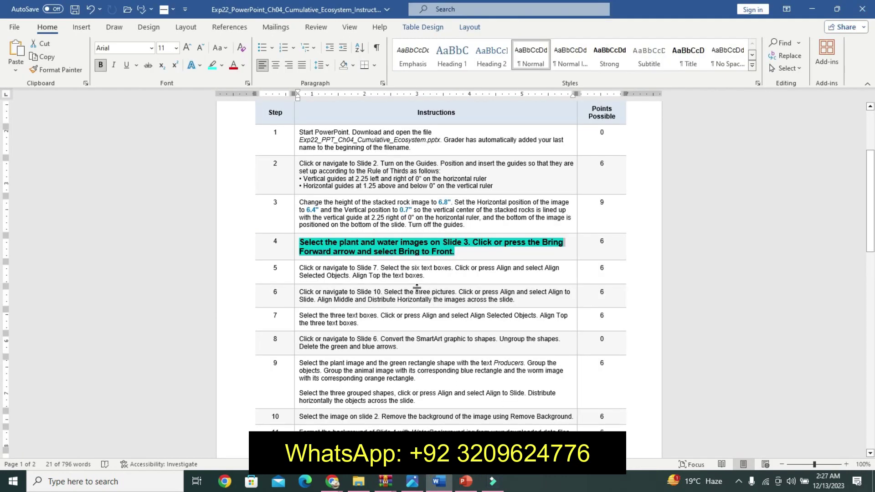
Step: Undo step 4's emphasis and make step 5's instruction larger, bold and cyan-highlighted
key(ctrl+z)
key(ctrl+z)
key(ctrl+z)
key(ctrl+z)
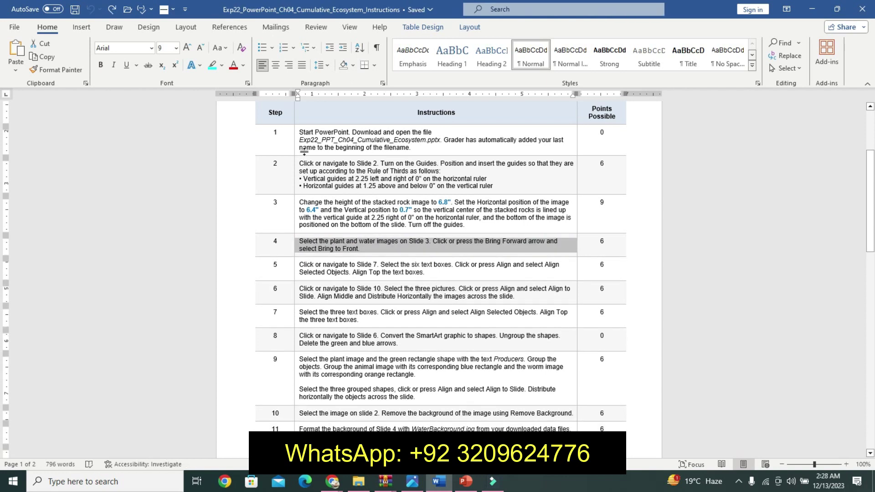
click(297, 274)
click(371, 238)
click(370, 238)
click(370, 237)
click(306, 252)
click(343, 253)
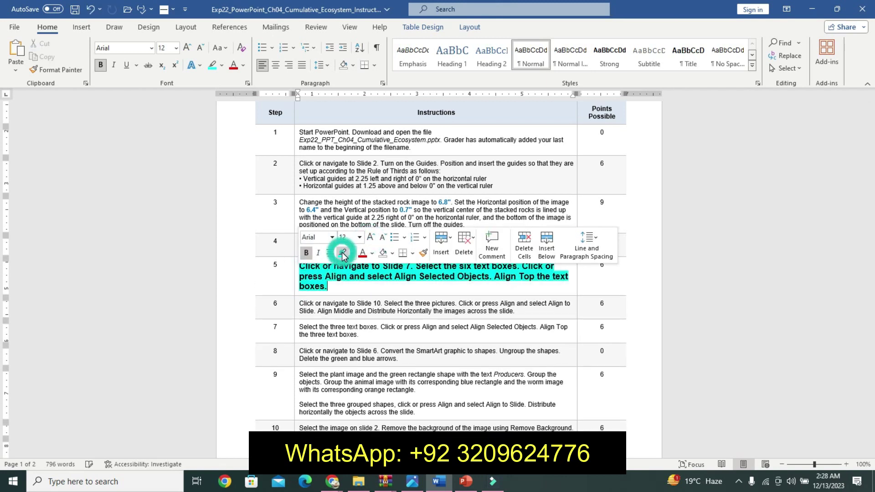
click(305, 267)
Step: Switch to the ecosystem presentation and go to slide 7
right_click(465, 485)
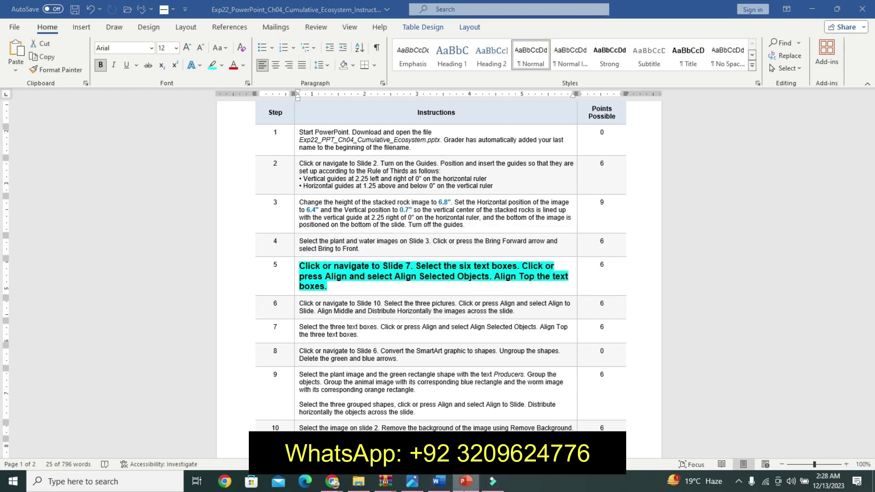
right_click(465, 485)
right_click(465, 485)
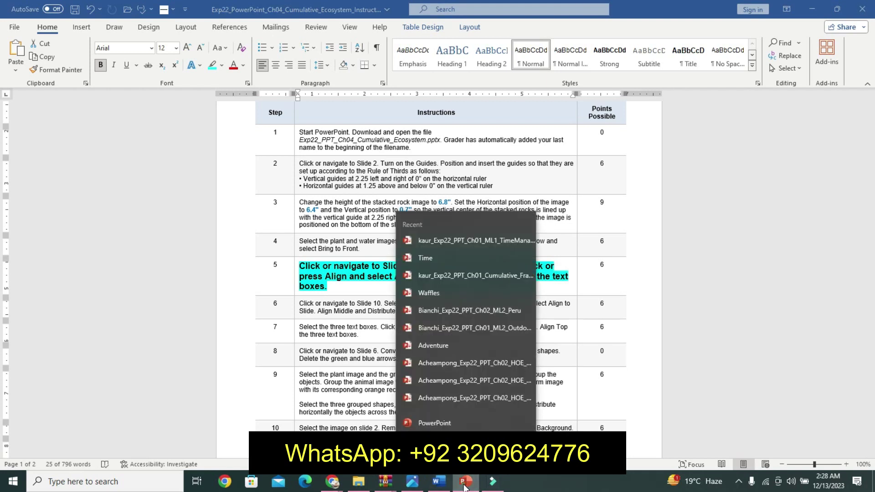
click(465, 485)
click(29, 401)
click(439, 483)
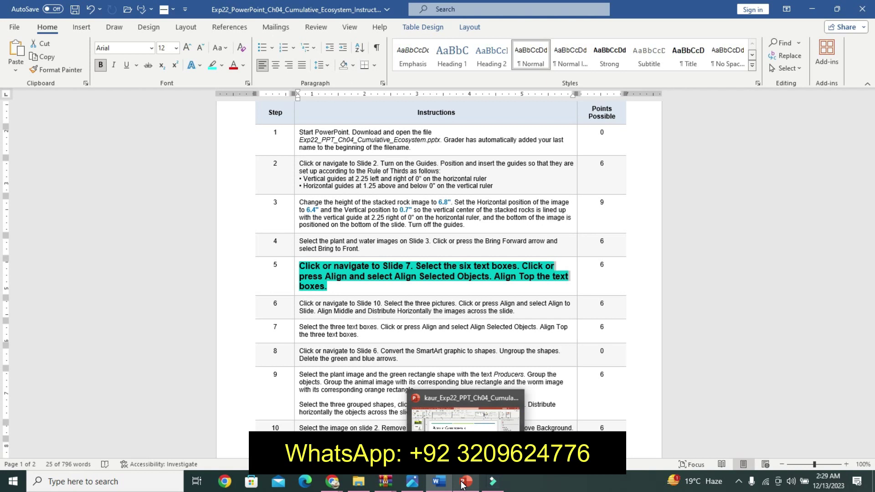
right_click(462, 484)
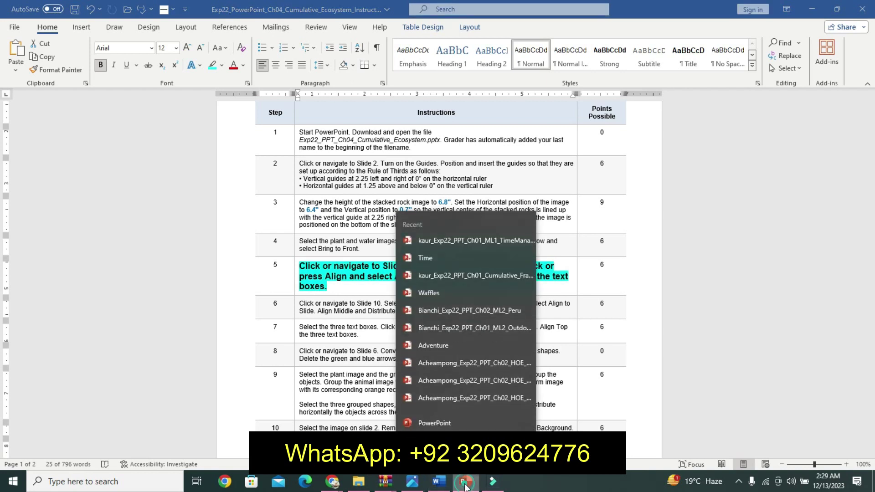
click(465, 486)
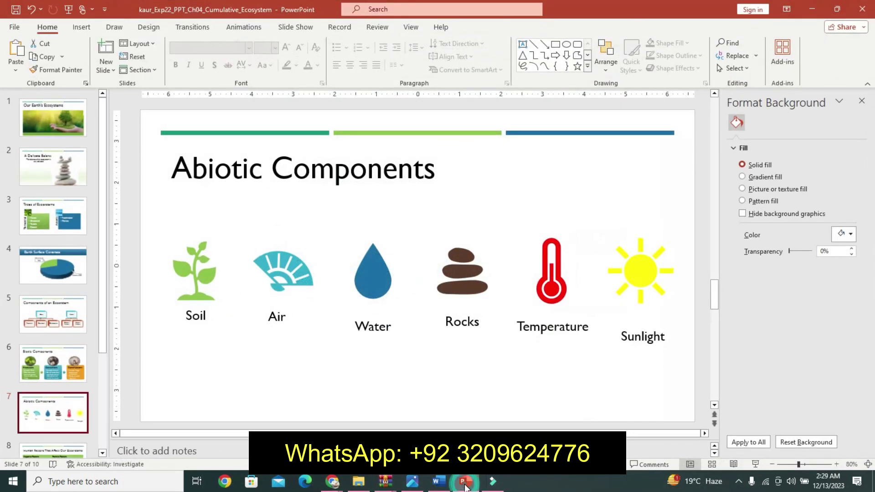
Step: Select the words in slide 7's labels and view the Font dialog, closing it unchanged
click(188, 317)
double_click(193, 316)
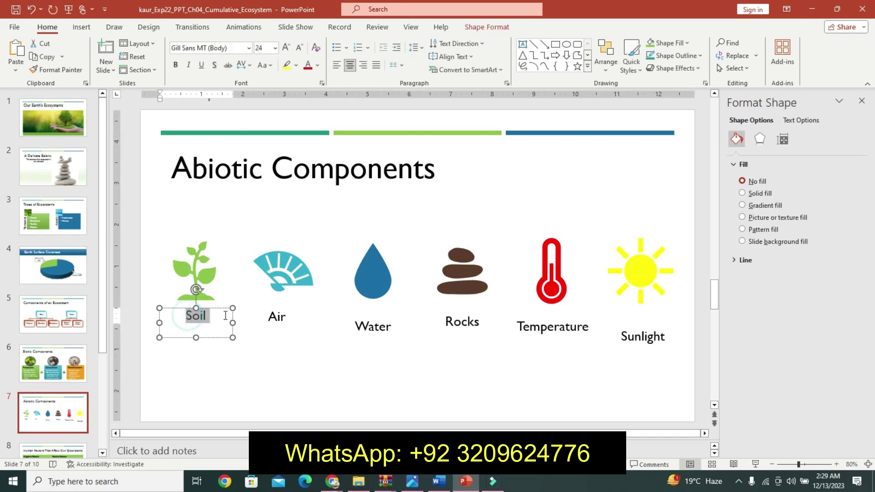
double_click(275, 315)
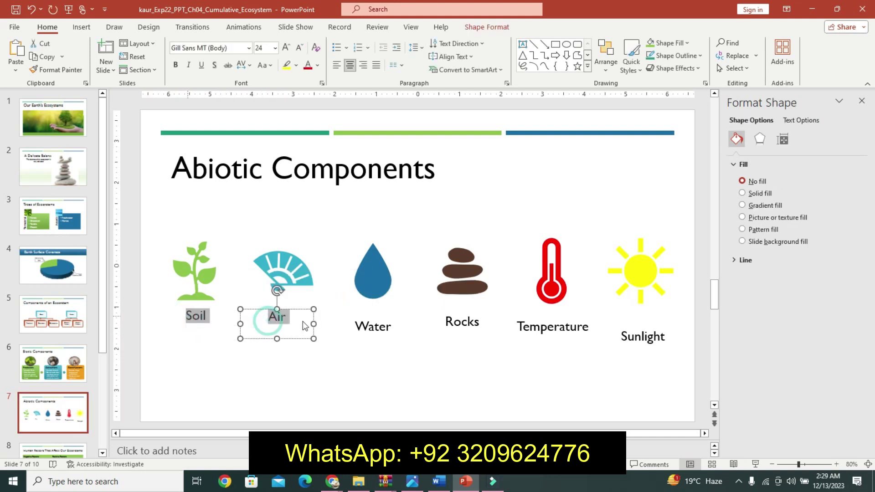
double_click(367, 326)
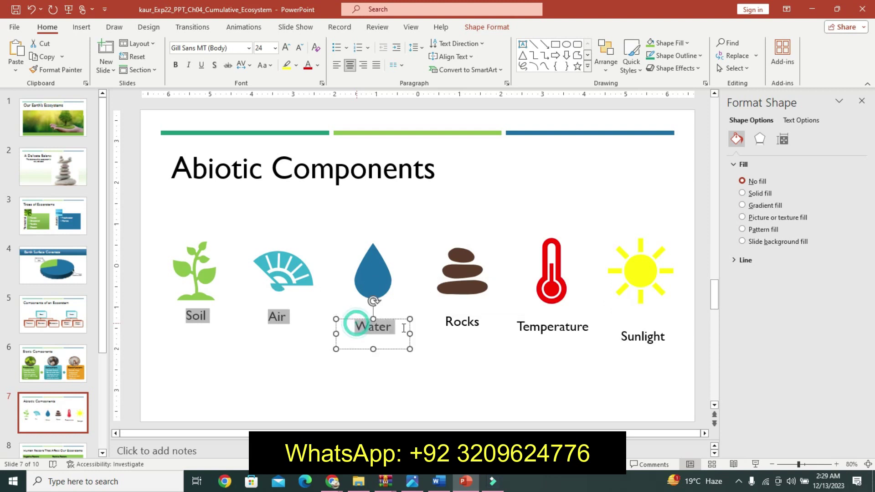
double_click(451, 322)
double_click(524, 327)
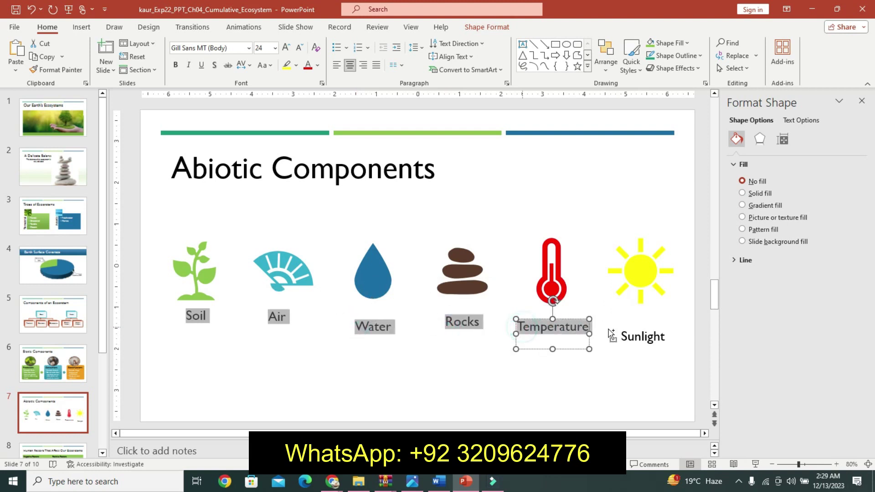
click(638, 337)
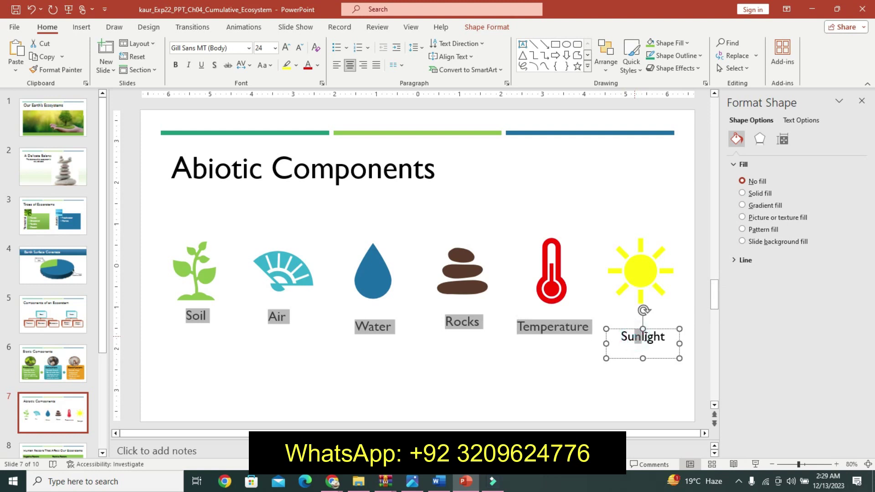
double_click(626, 337)
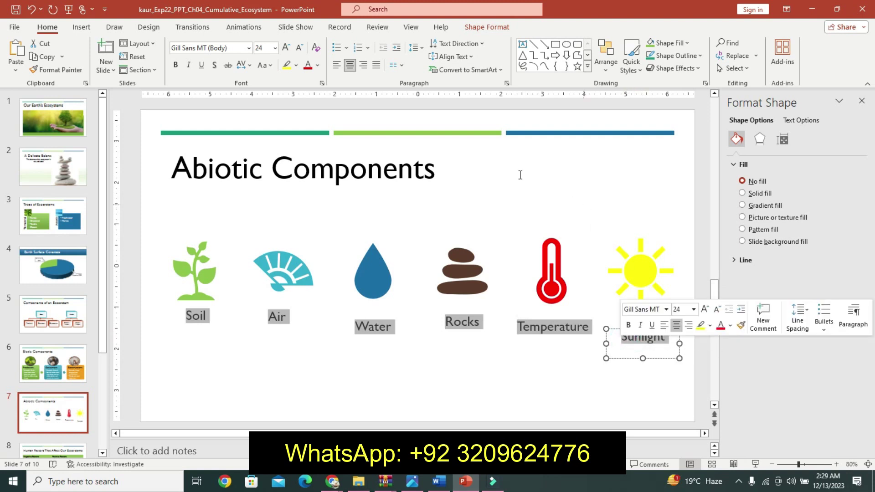
right_click(286, 316)
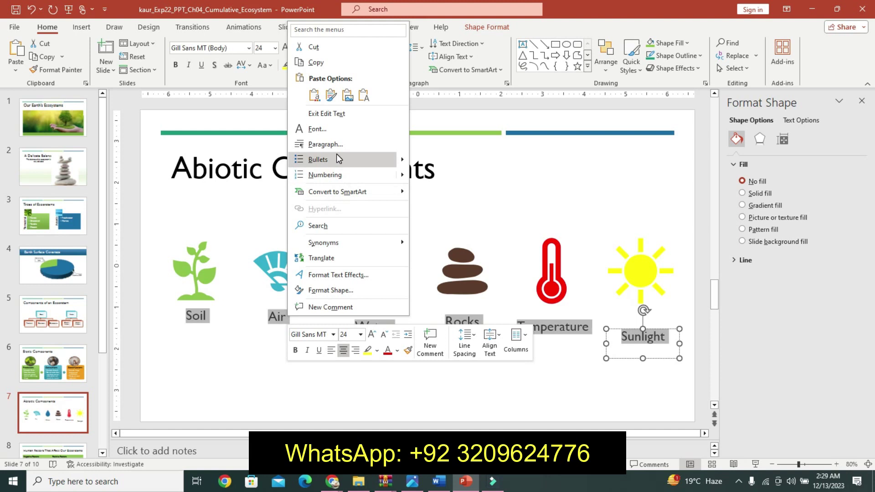
click(341, 130)
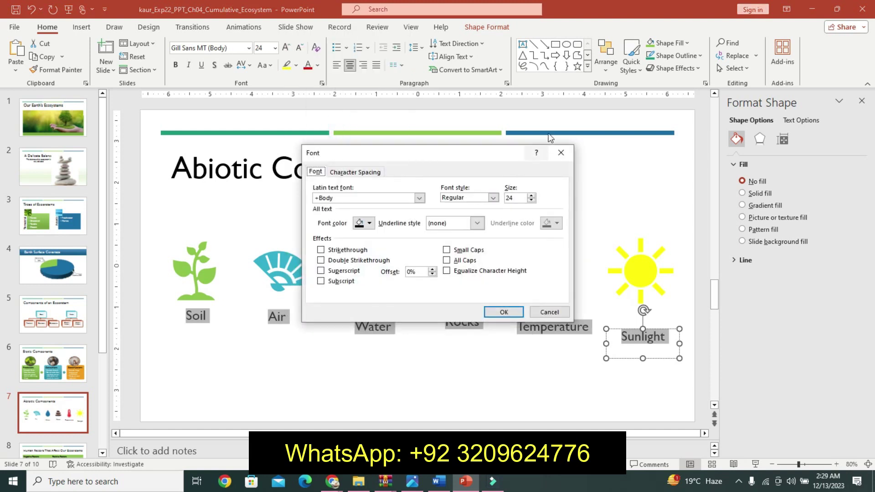
click(561, 152)
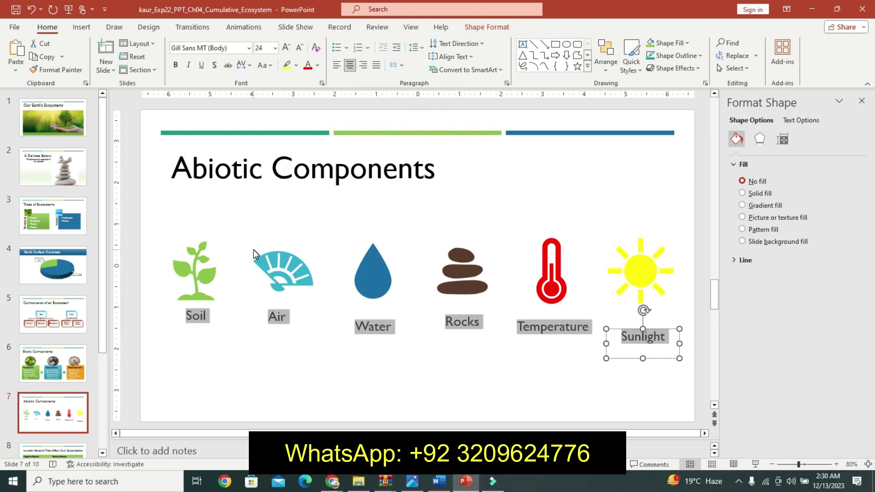
click(313, 132)
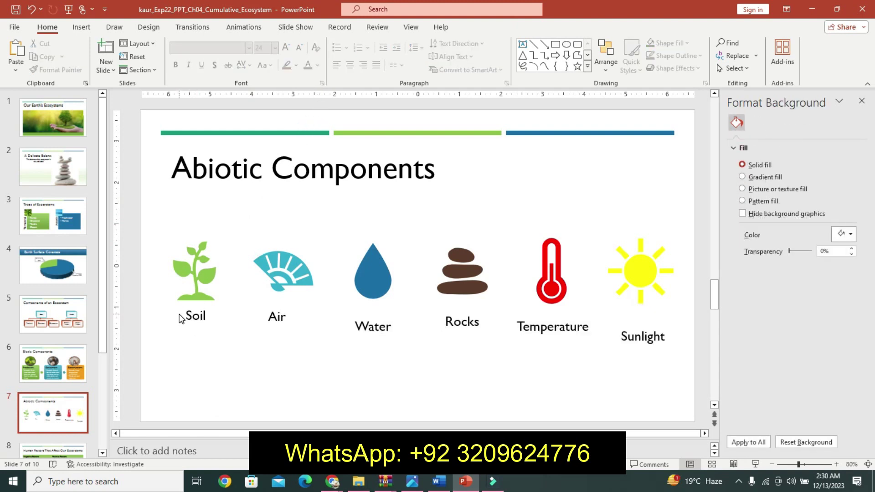
Step: Select the six label boxes, Soil through Sunlight, and apply Align Top
click(199, 314)
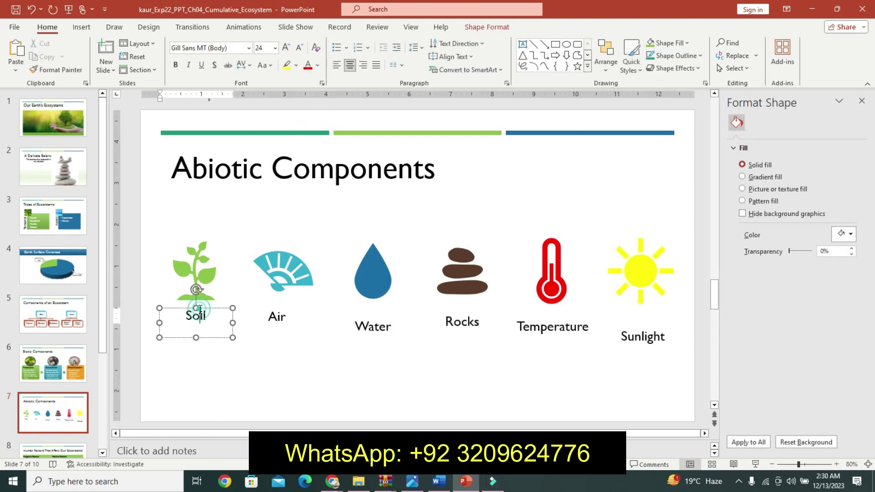
click(168, 309)
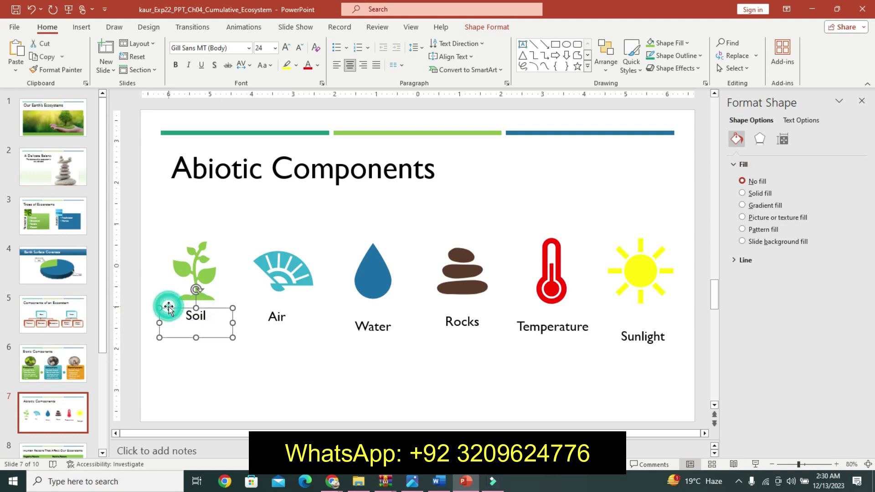
shift+click(269, 318)
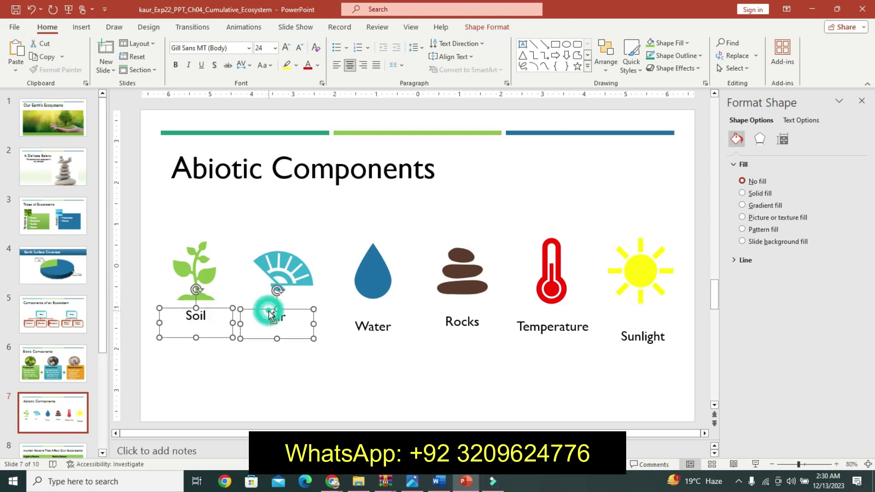
shift+click(356, 327)
shift+click(456, 321)
shift+click(535, 328)
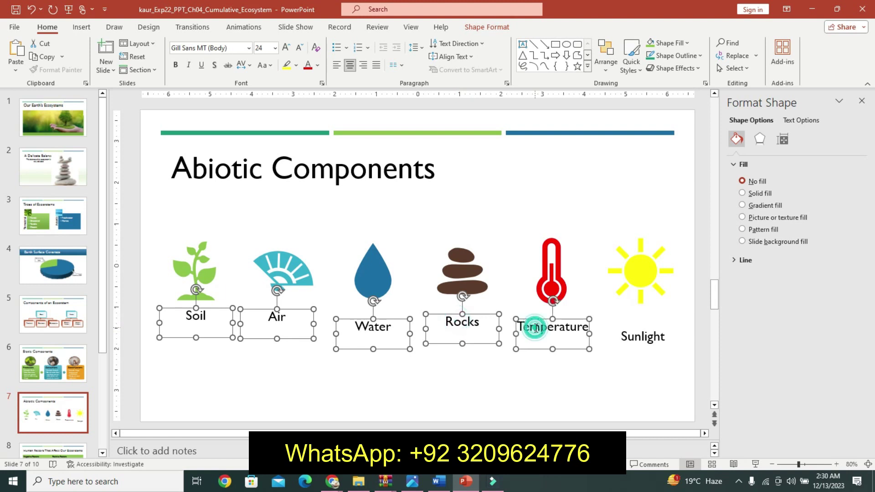
shift+click(646, 339)
click(482, 27)
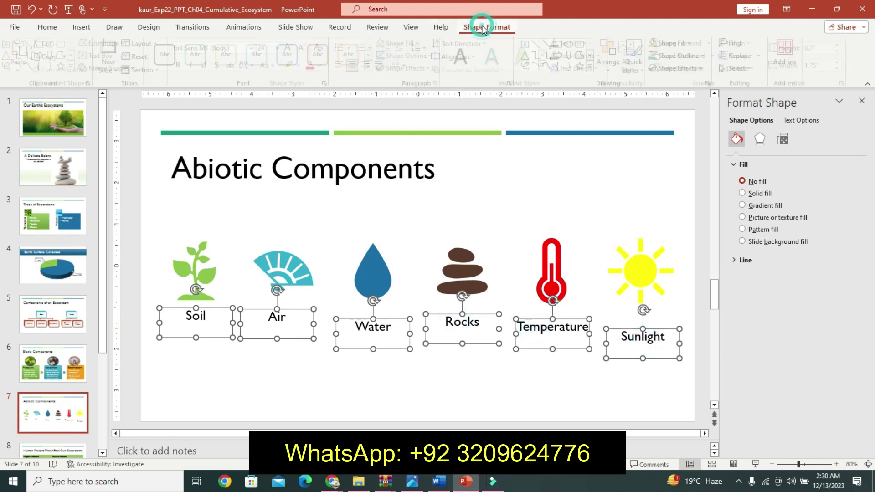
click(741, 43)
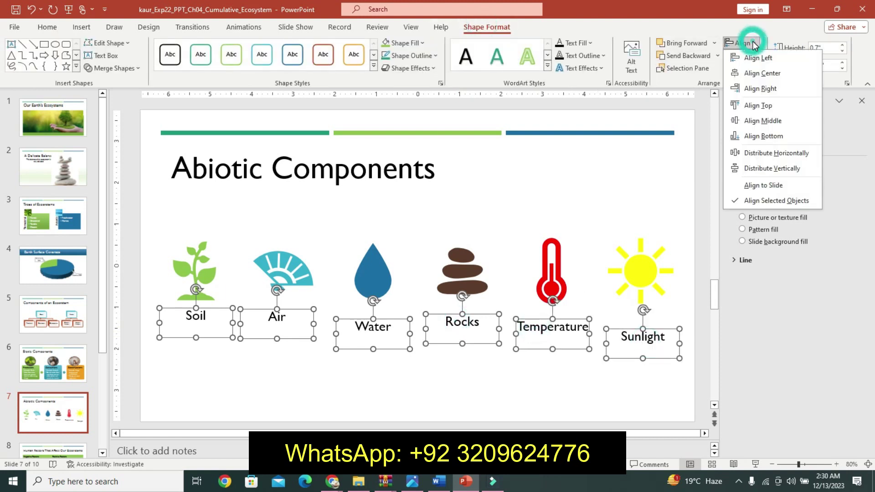
click(760, 107)
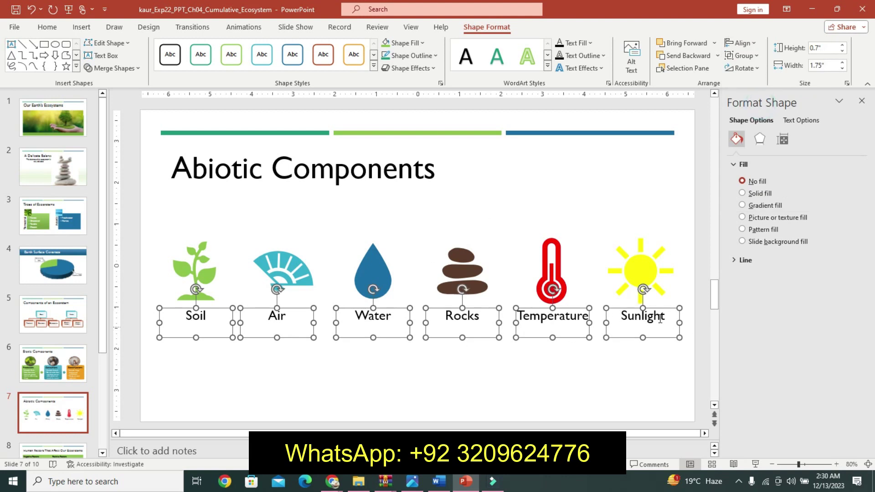
click(439, 481)
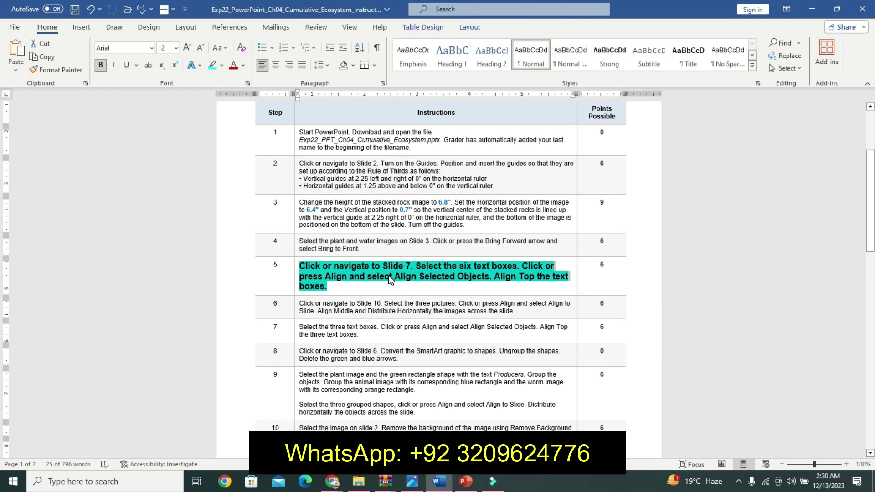
Step: Undo step 5's emphasis and make step 6's instruction 12 pt, bold and teal-highlighted
key(ctrl+z)
key(ctrl+z)
key(ctrl+z)
key(ctrl+z)
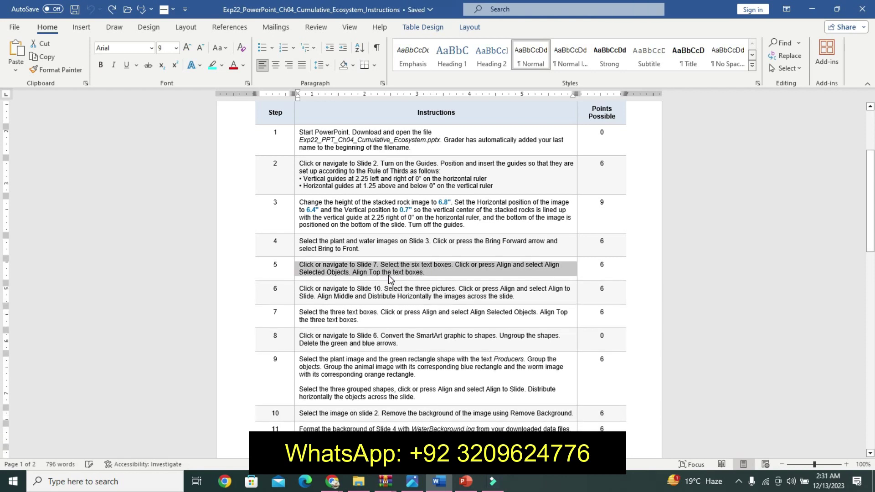
click(297, 292)
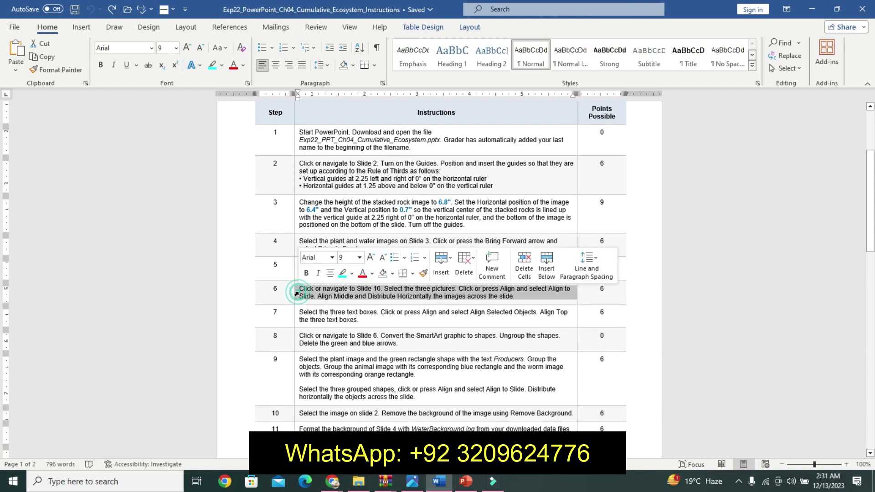
click(370, 257)
click(371, 257)
click(370, 257)
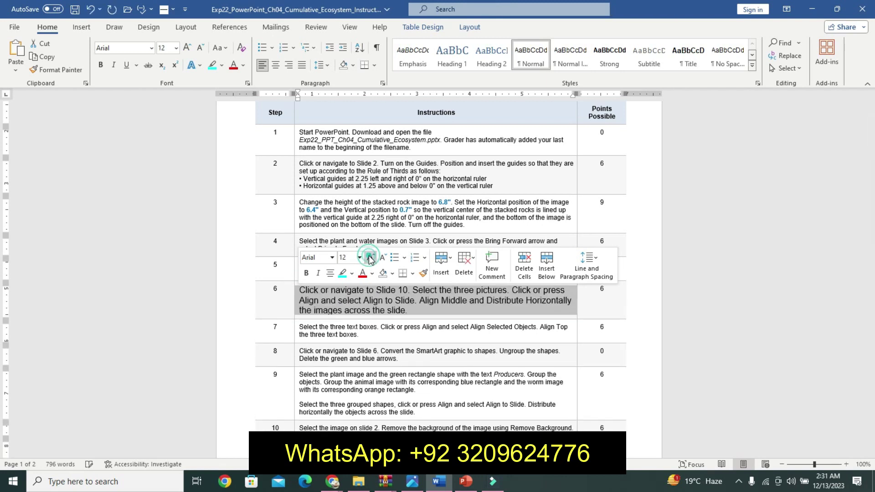
click(306, 273)
click(342, 273)
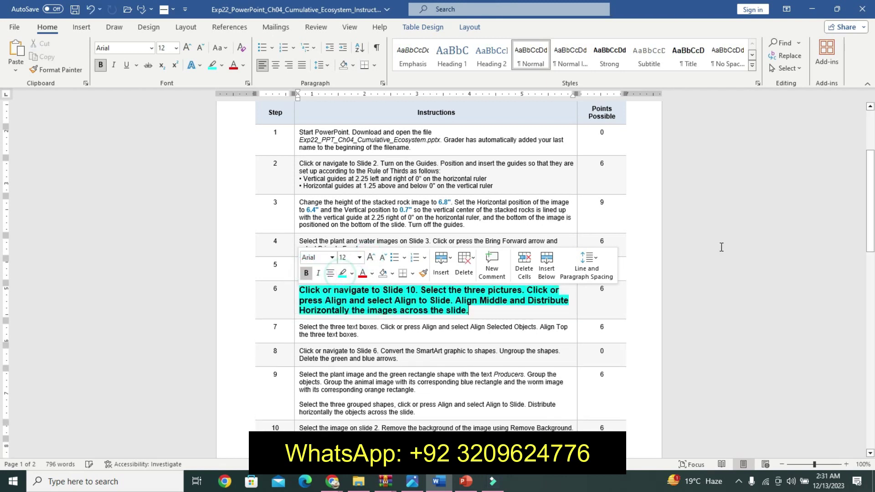
mouse_move(871, 202)
mouse_down()
mouse_move(871, 321)
mouse_move(873, 196)
mouse_move(873, 209)
mouse_up()
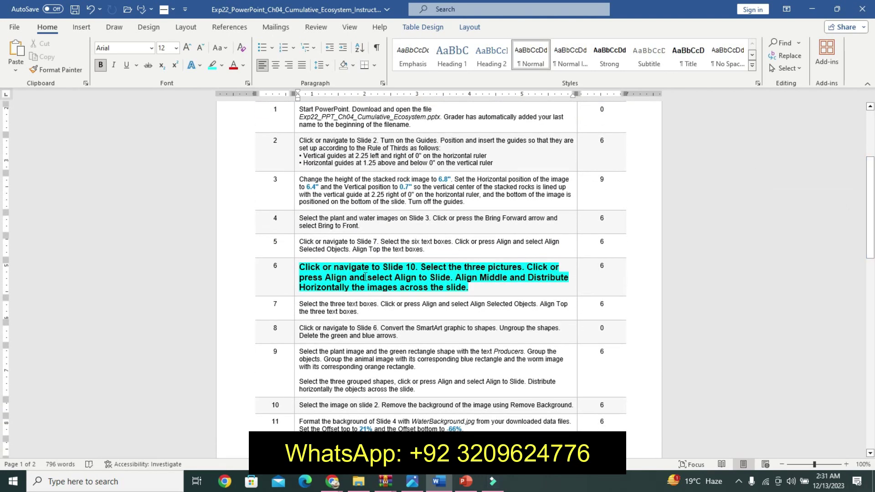
Step: Go to slide 10 and select the rocks, blue flower and sunset pictures
click(466, 482)
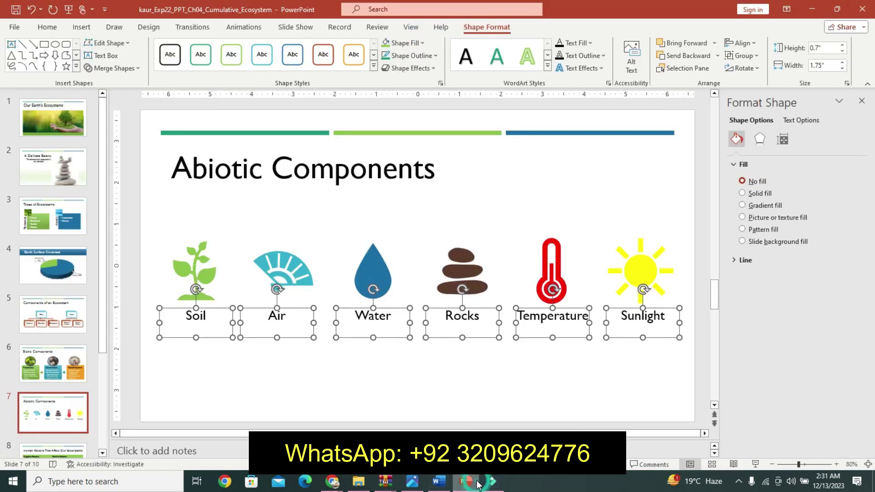
drag(105, 319, 103, 372)
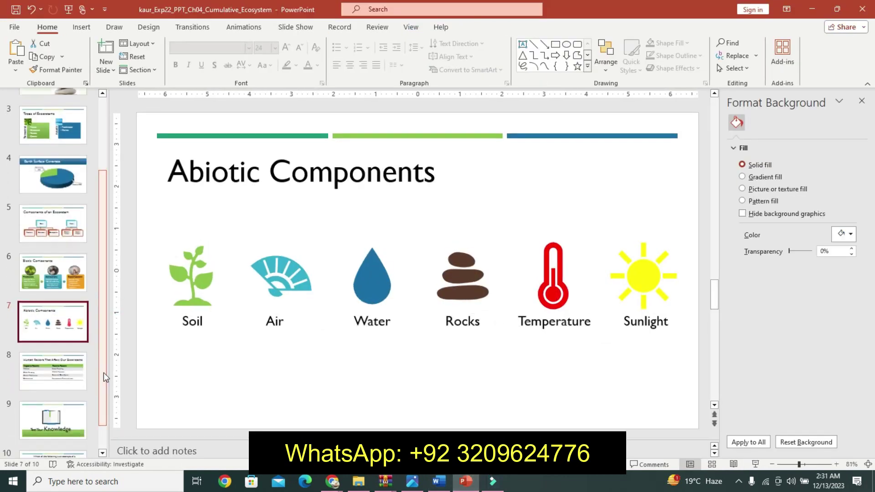
click(62, 445)
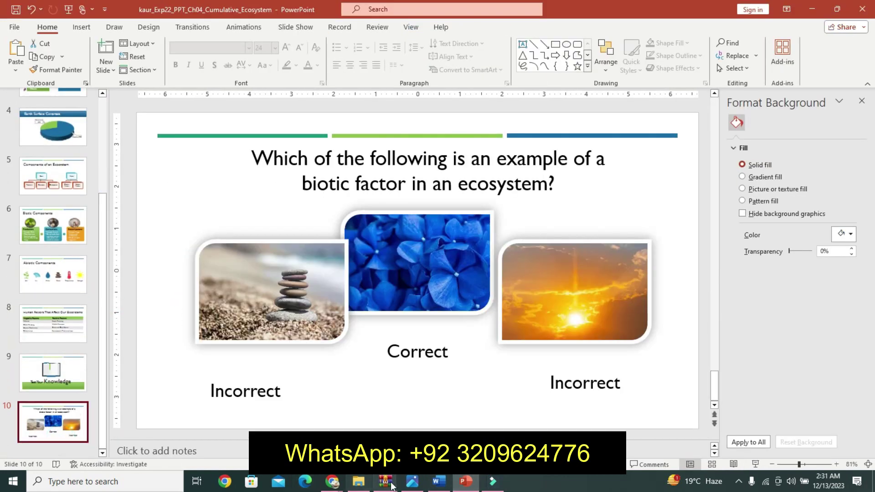
click(449, 483)
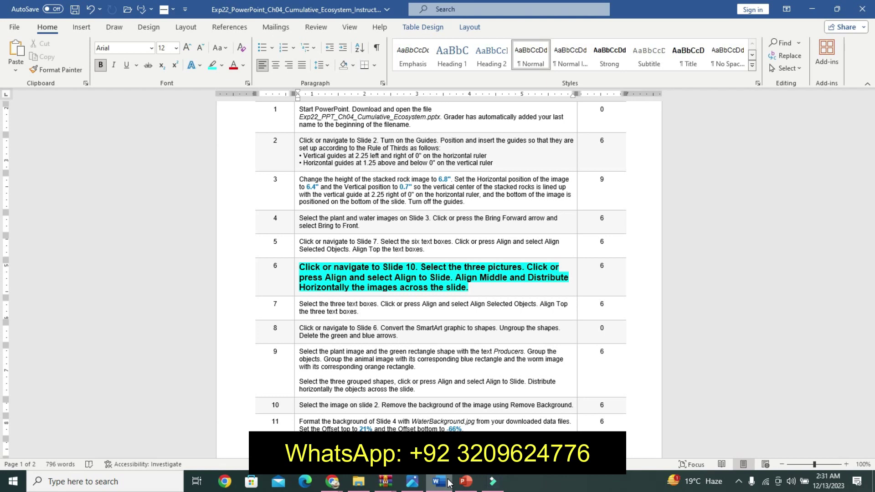
click(466, 482)
click(299, 252)
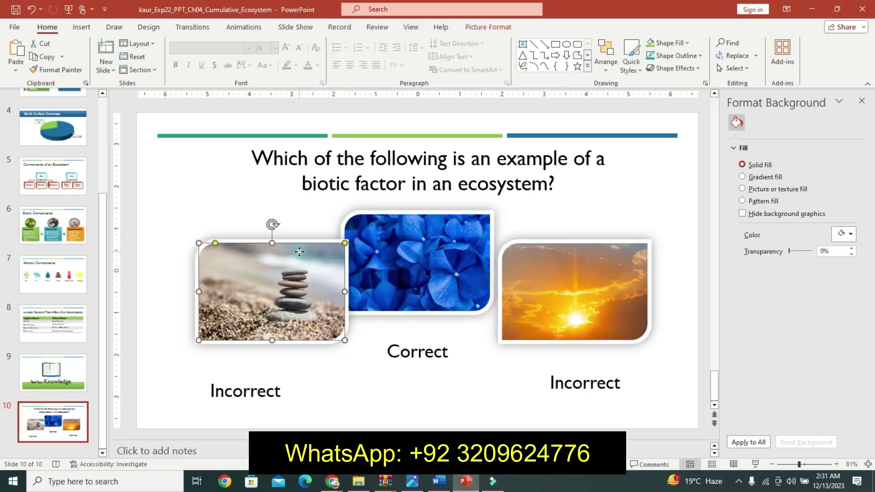
shift+click(400, 239)
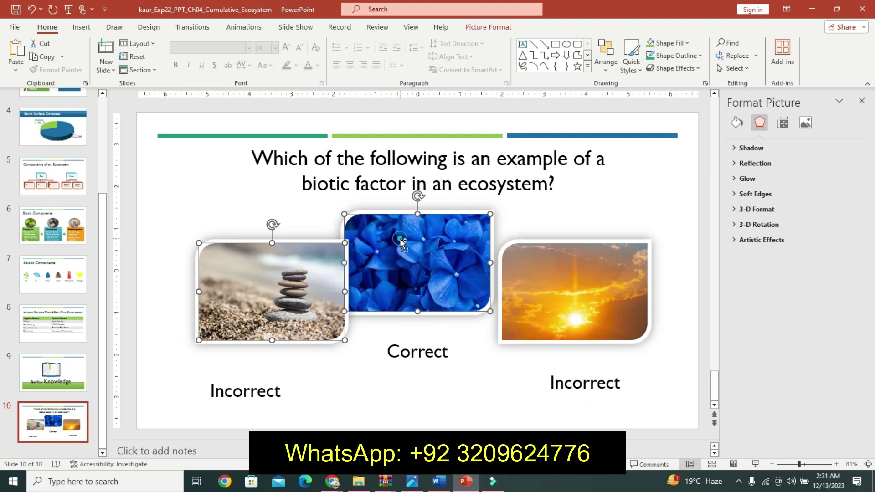
shift+click(518, 279)
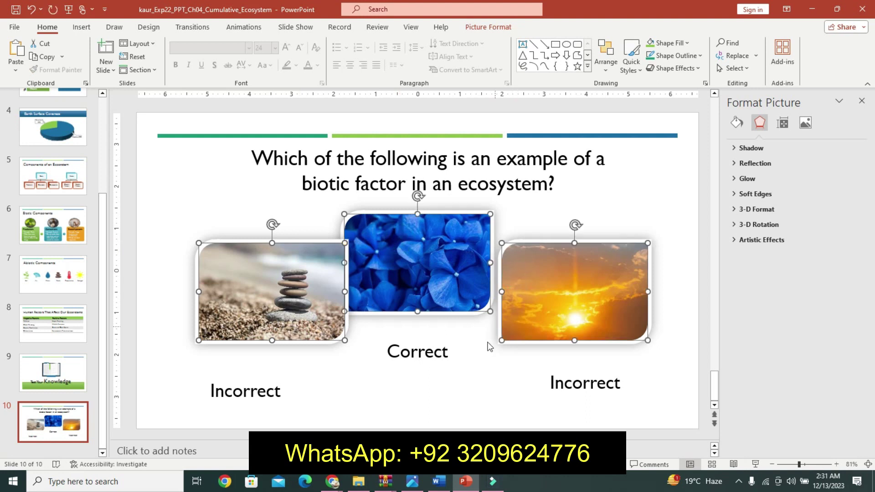
Step: Apply Align Middle and Distribute Horizontally to the three pictures
click(439, 481)
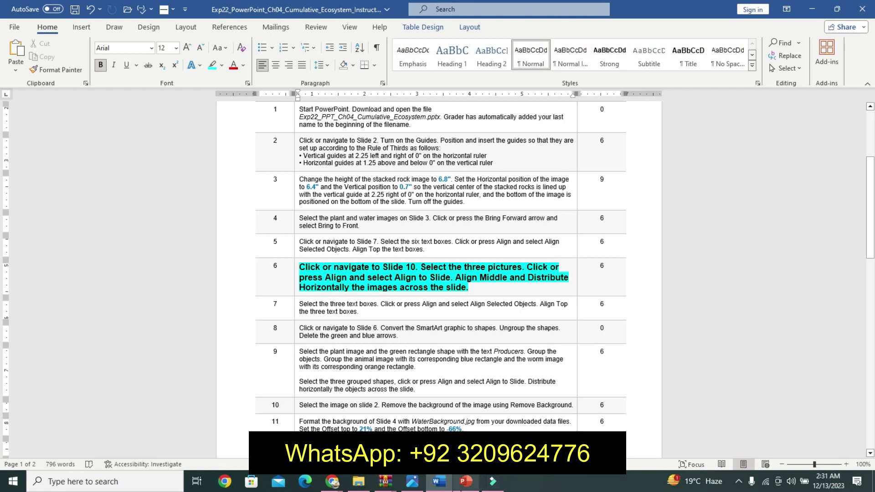
click(465, 487)
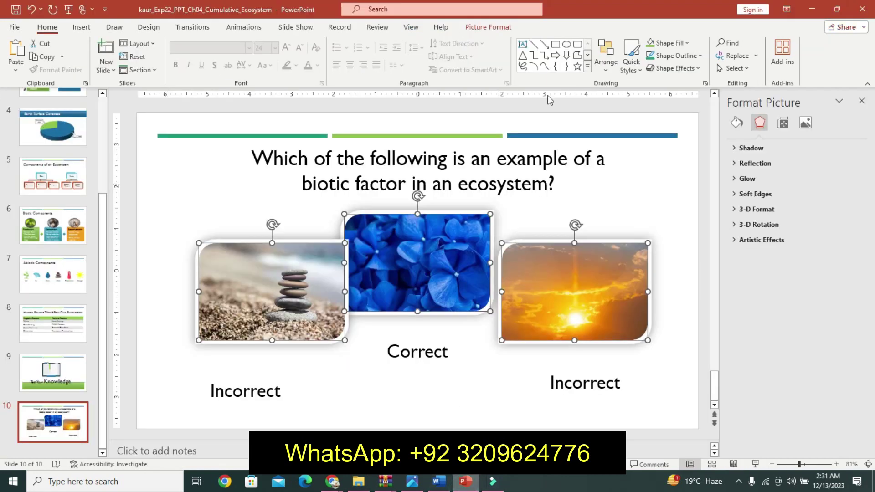
click(501, 32)
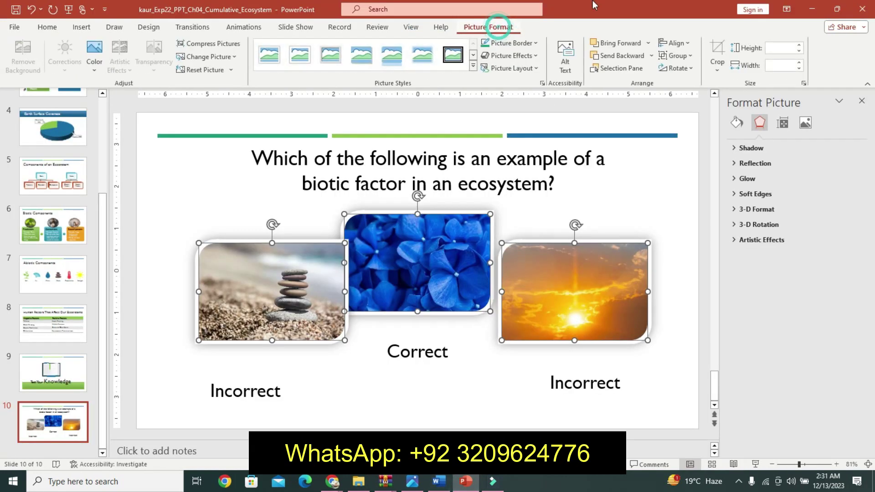
click(687, 43)
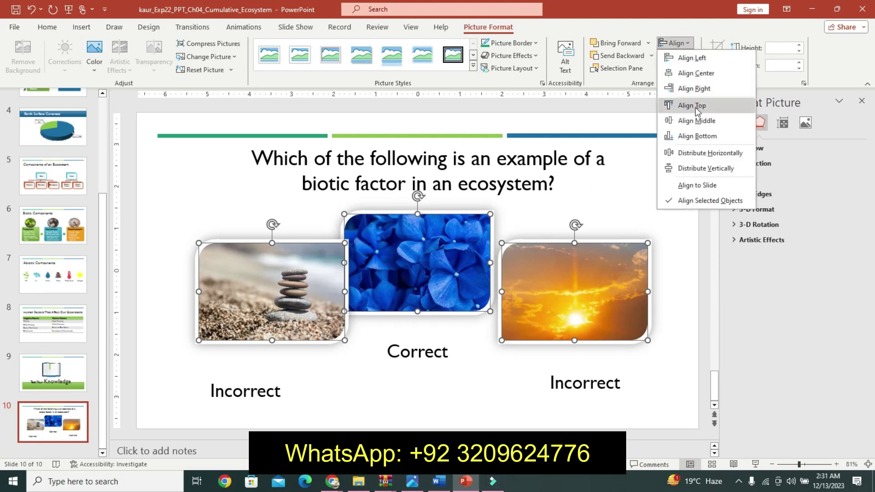
click(696, 121)
click(685, 42)
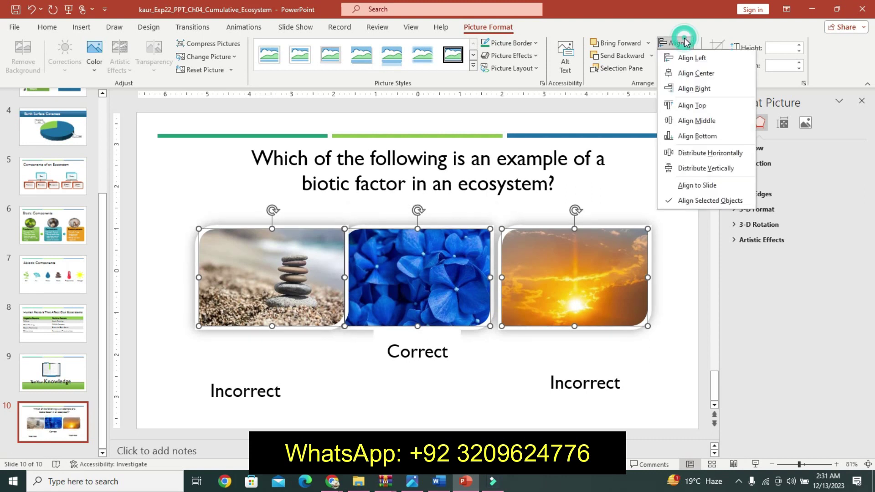
click(713, 153)
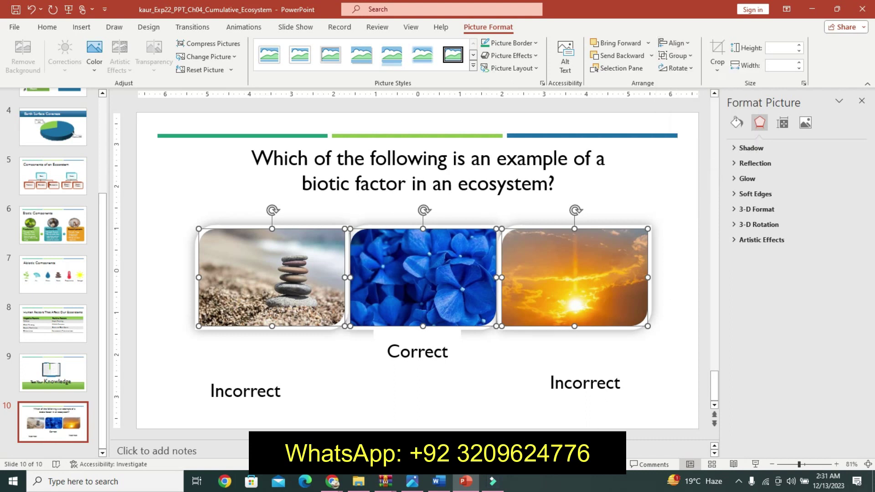
click(438, 483)
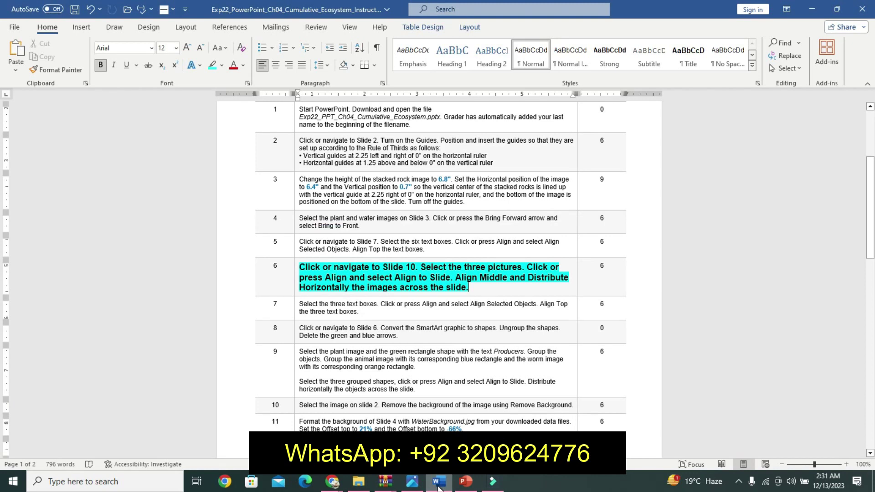
Step: Undo step 6's emphasis and make step 7's instruction 14 pt, bold and cyan-highlighted
key(ctrl+z)
key(ctrl+z)
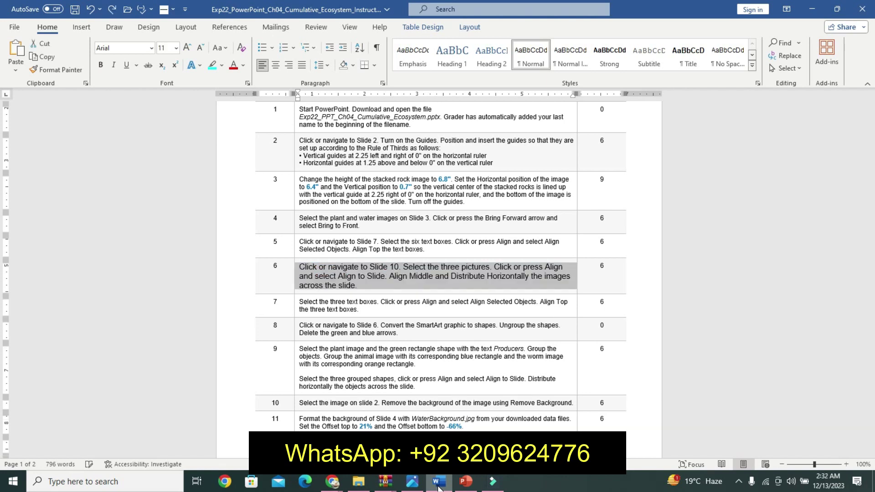
key(ctrl+z)
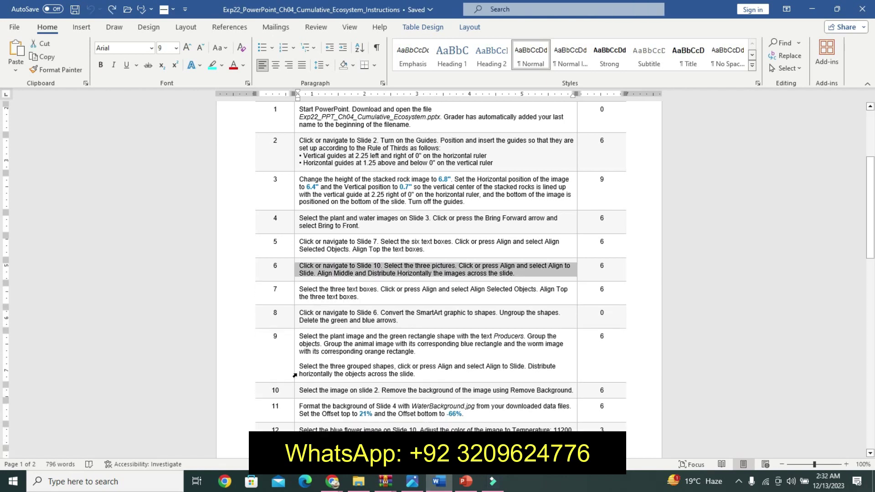
click(295, 297)
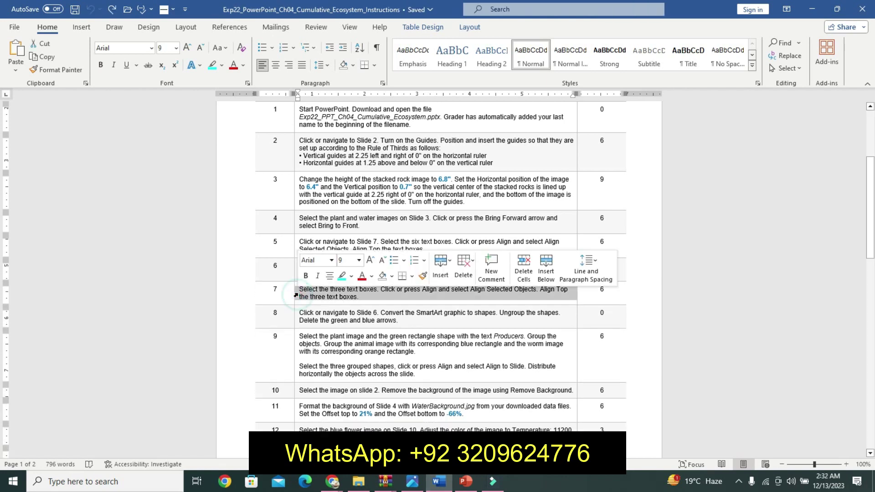
click(370, 263)
click(370, 263)
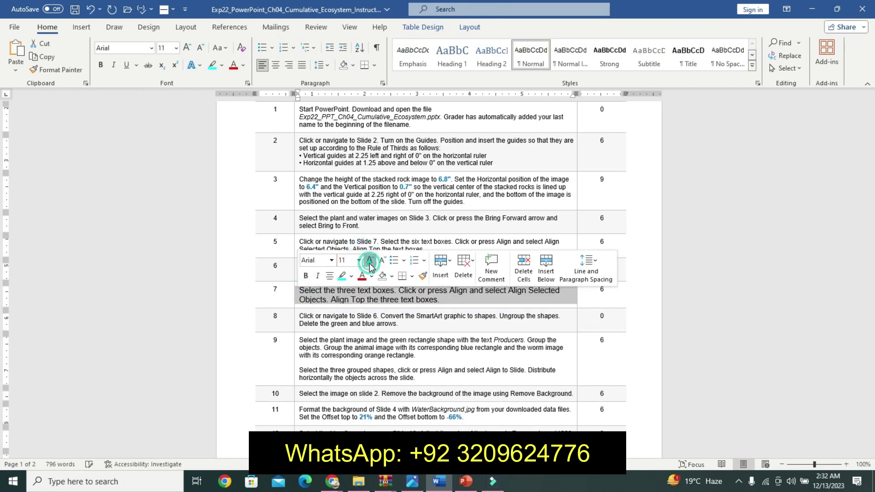
click(370, 263)
click(370, 263)
click(305, 276)
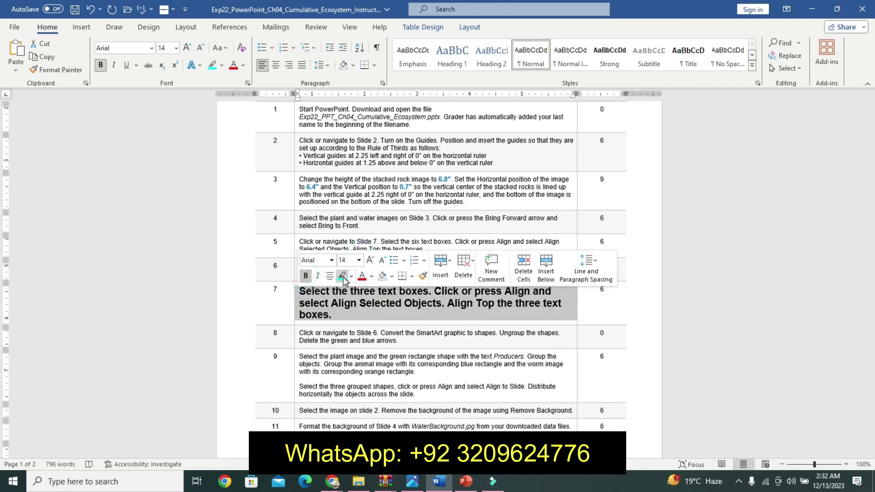
click(341, 276)
triple_click(319, 290)
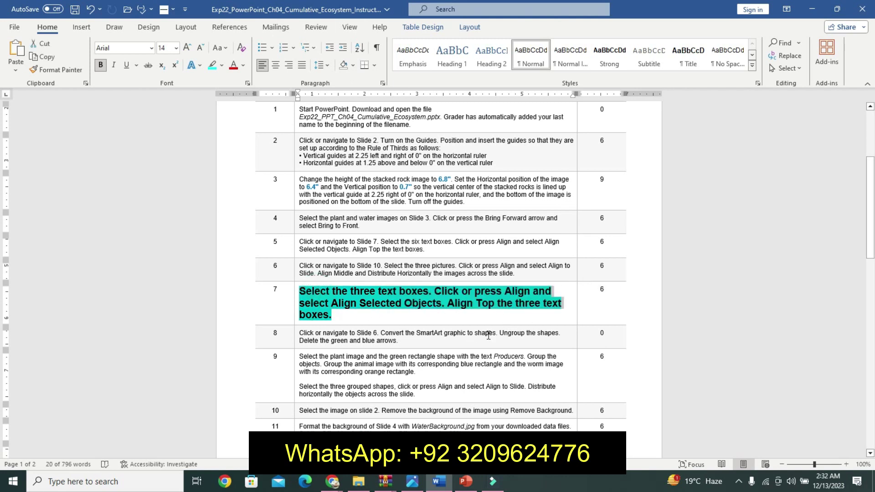
Step: On slide 10, select the left Incorrect, Correct and right Incorrect text boxes together
click(465, 481)
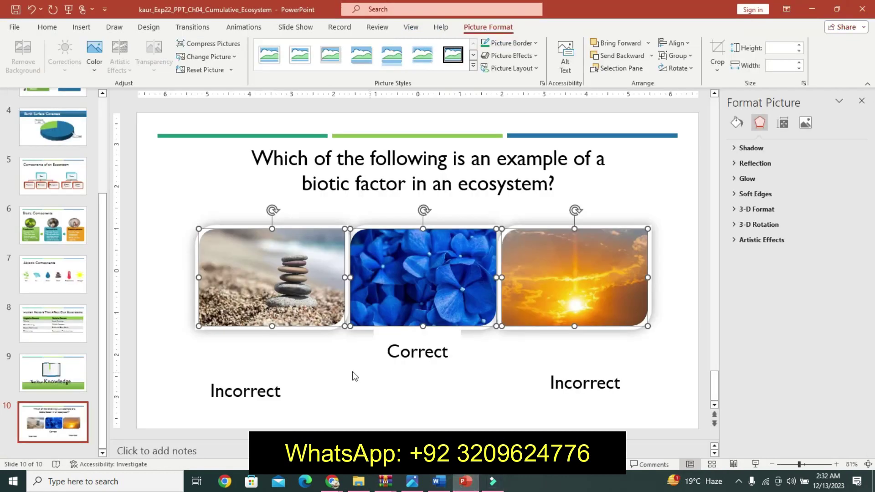
click(268, 390)
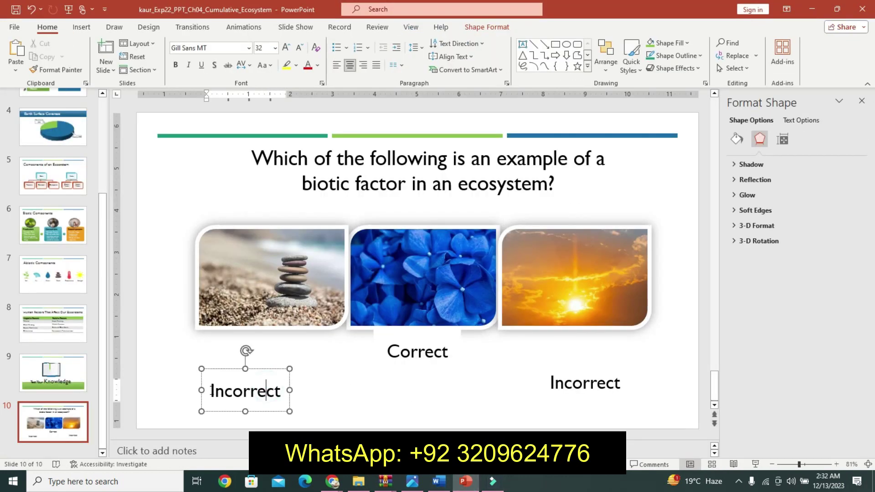
double_click(246, 391)
click(295, 399)
click(238, 384)
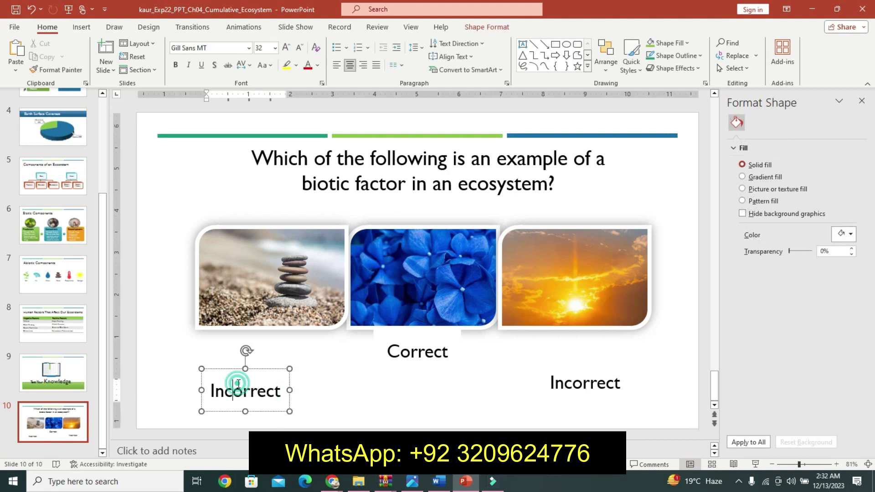
click(207, 368)
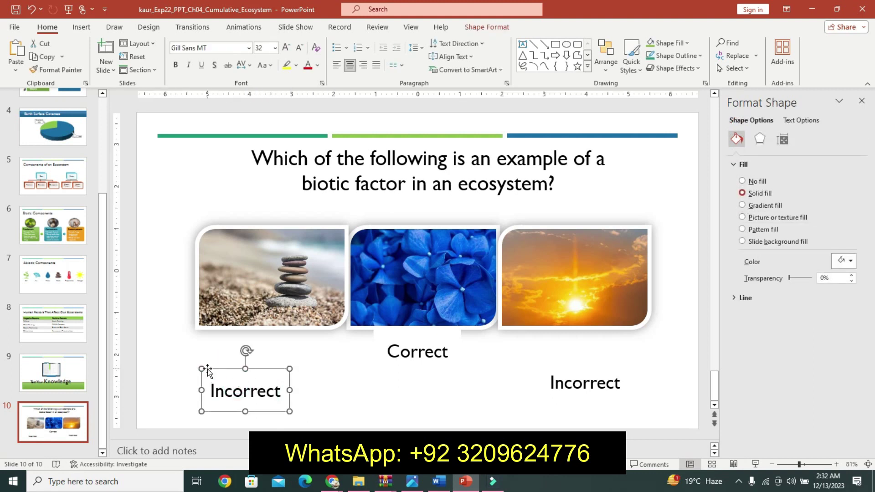
shift+click(387, 352)
shift+click(557, 383)
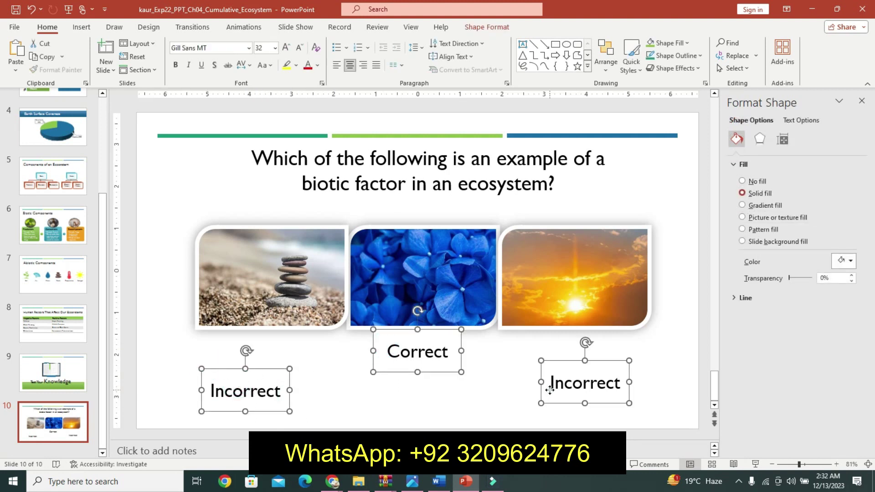
Step: Apply Align Top to the three answer text boxes
click(487, 27)
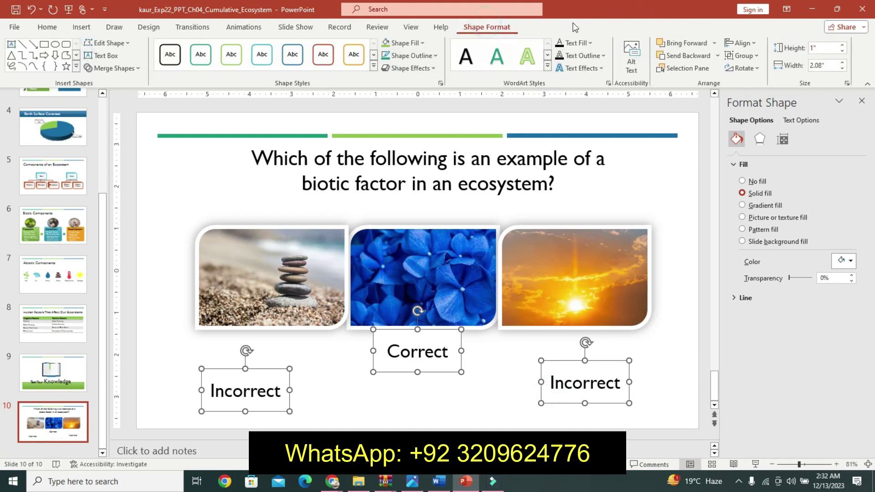
click(742, 43)
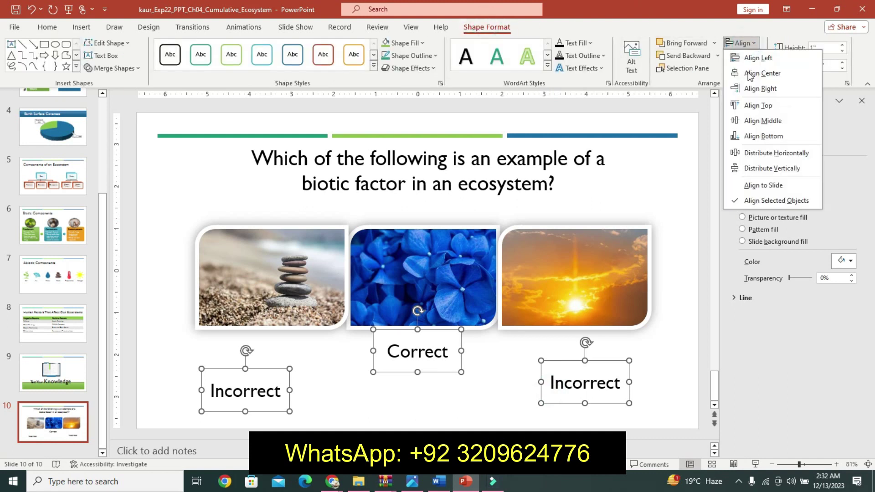
click(758, 105)
click(437, 481)
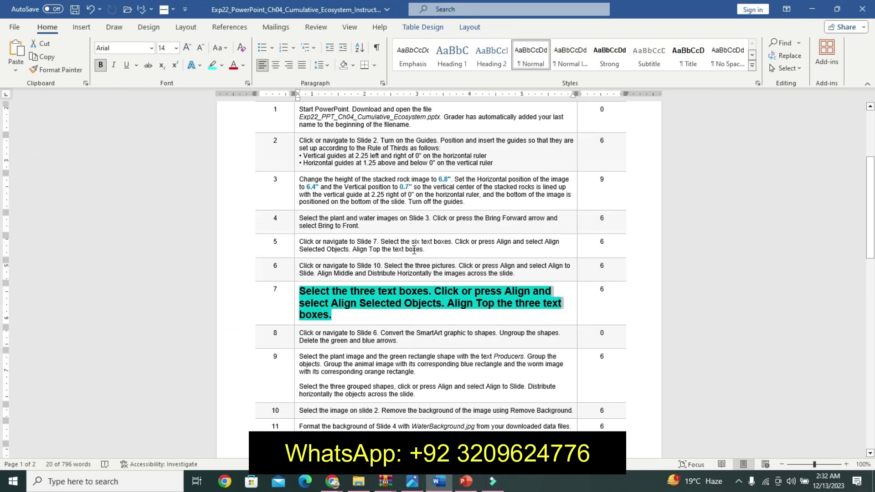
Step: Undo step 7's emphasis and make step 8's SmartArt instruction 12 pt, bold and cyan-highlighted
key(ctrl+z)
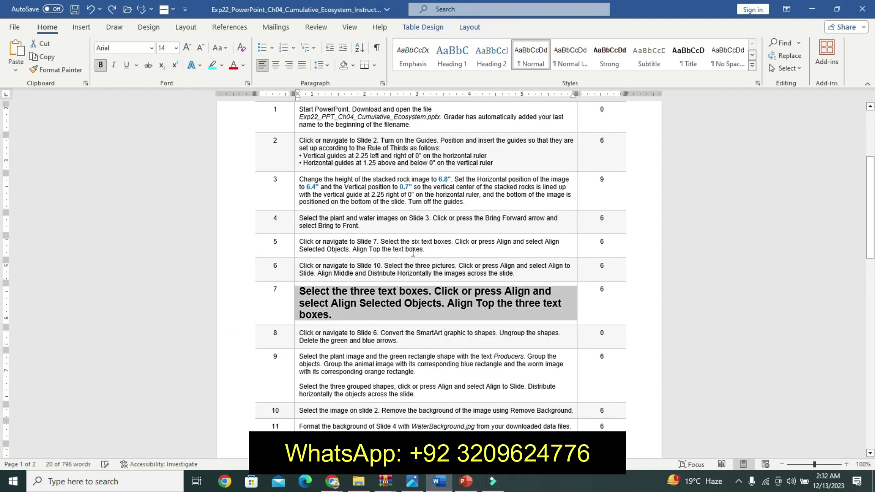
key(ctrl+z)
key(ctrl+z)
key(ctrl+z)
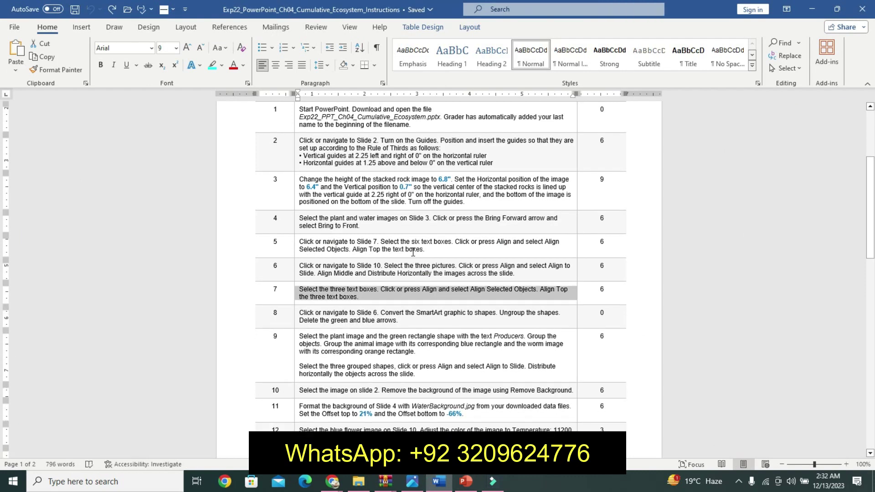
drag(870, 196, 870, 216)
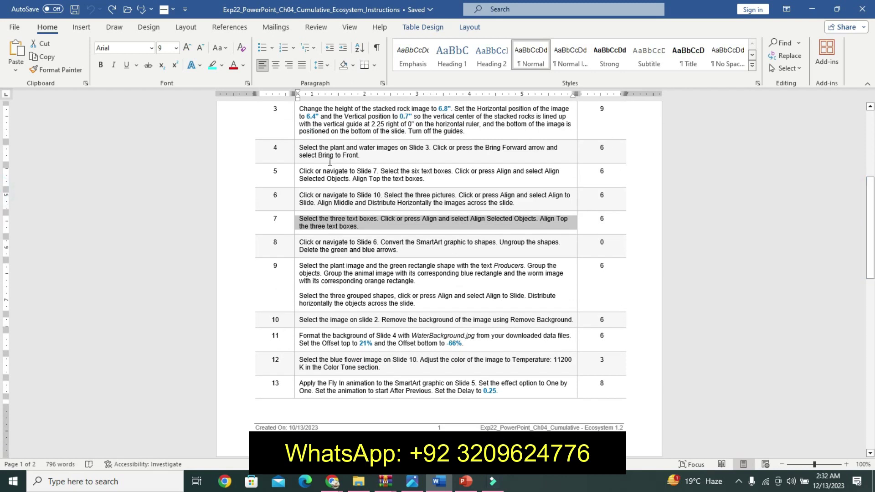
click(302, 247)
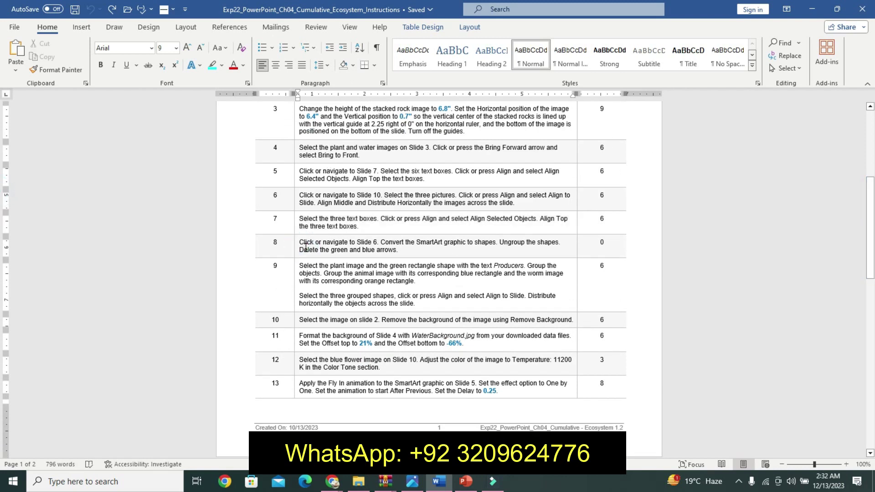
click(297, 247)
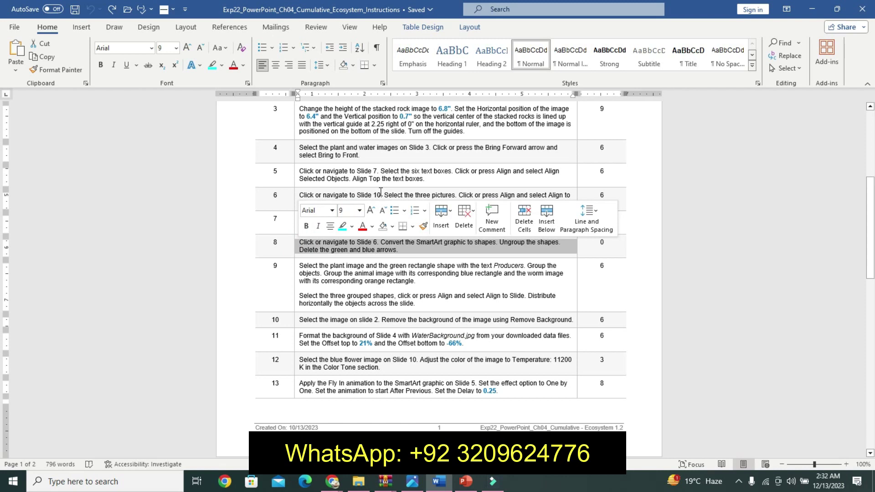
click(365, 211)
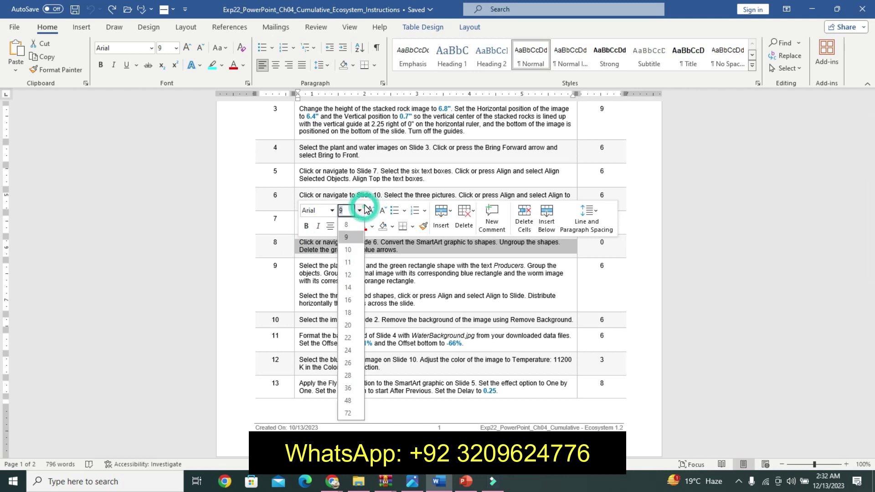
click(371, 211)
click(372, 211)
click(372, 211)
click(305, 226)
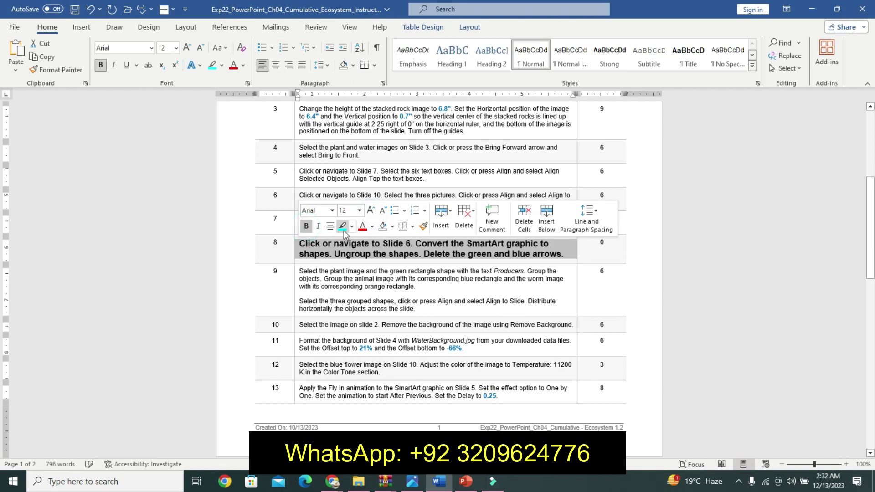
click(342, 226)
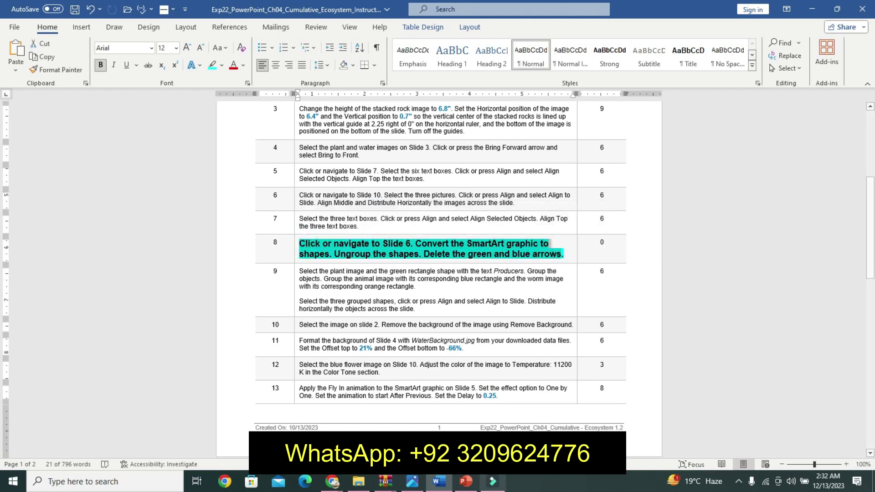
click(466, 481)
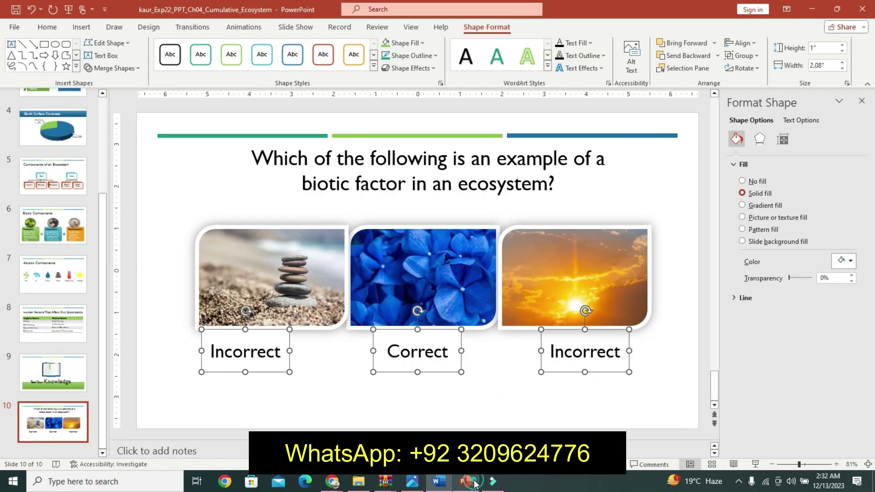
Step: Convert slide 6's Biotic Components SmartArt to shapes and ungroup them into separate objects
click(37, 246)
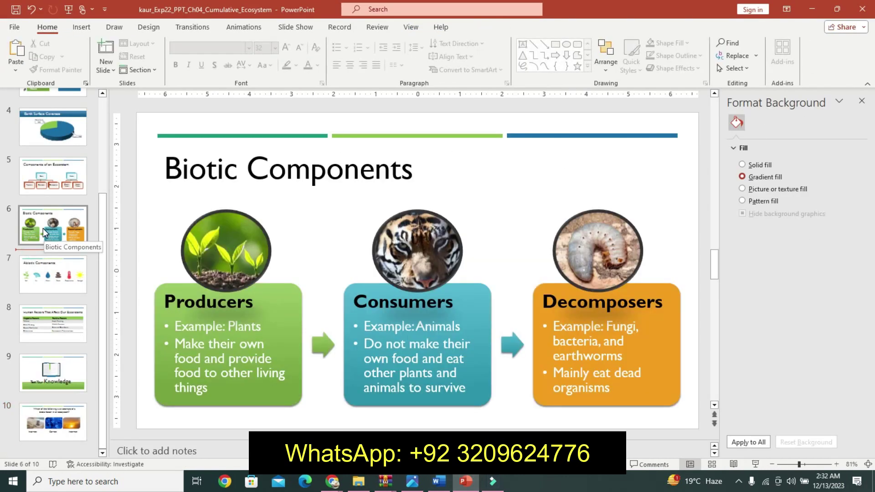
key(alt+Tab)
click(459, 485)
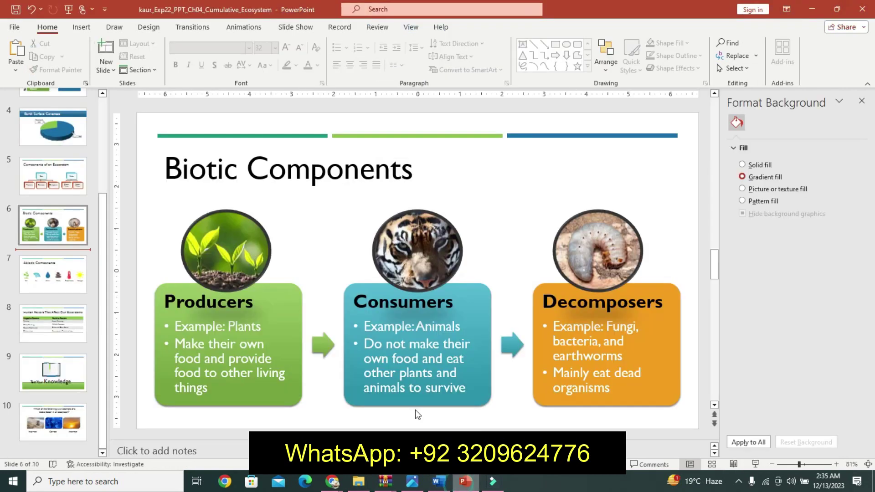
click(257, 321)
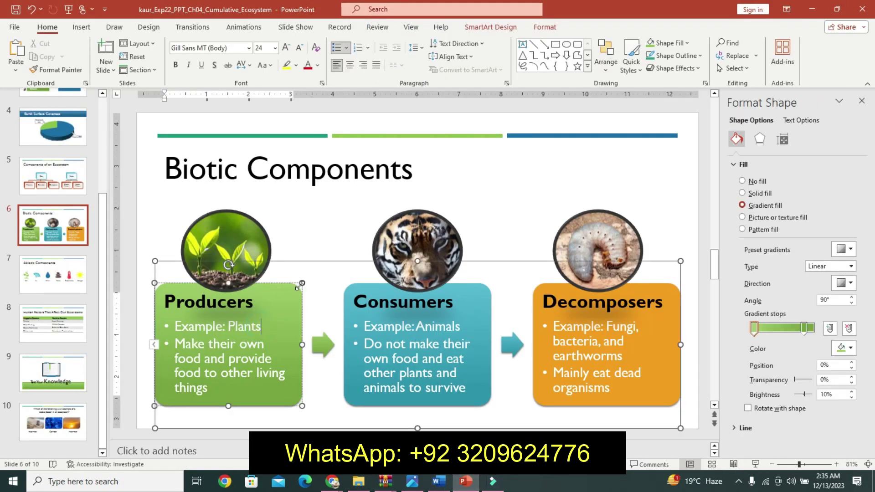
click(321, 279)
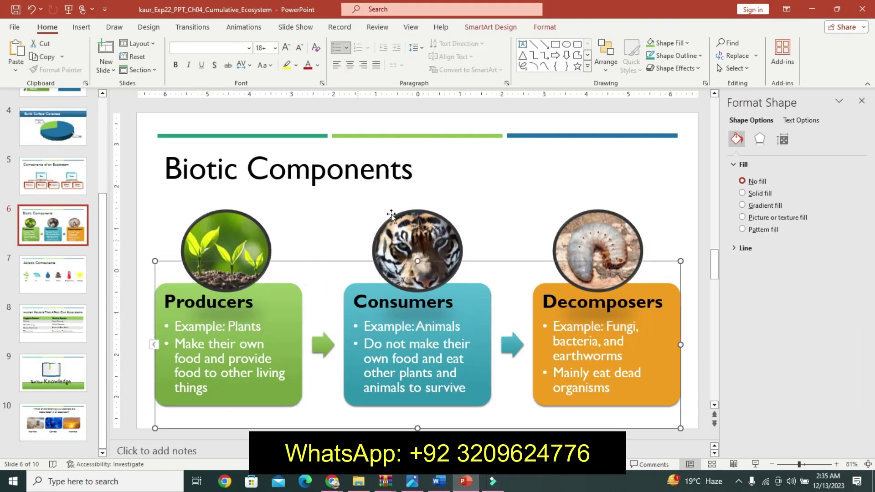
click(510, 28)
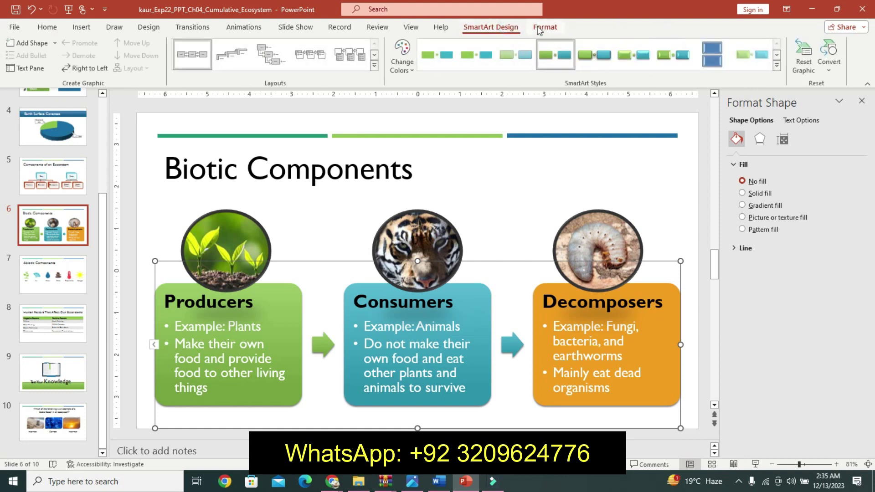
click(544, 27)
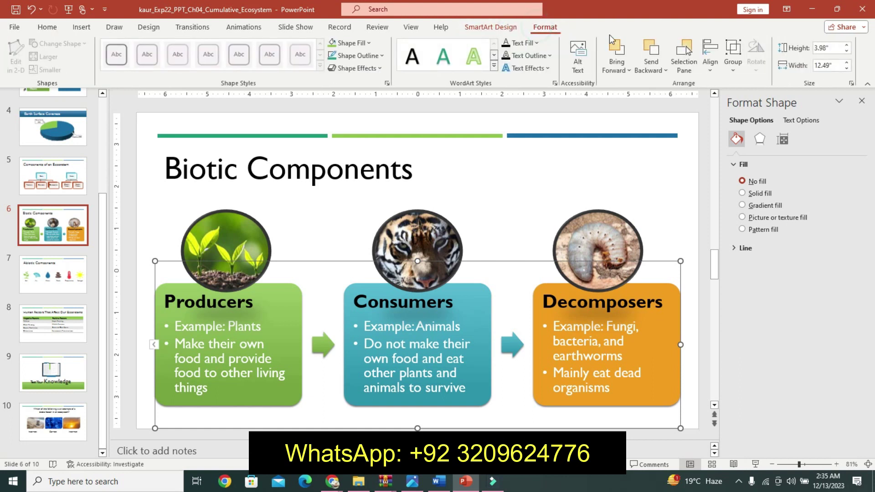
click(734, 64)
click(750, 118)
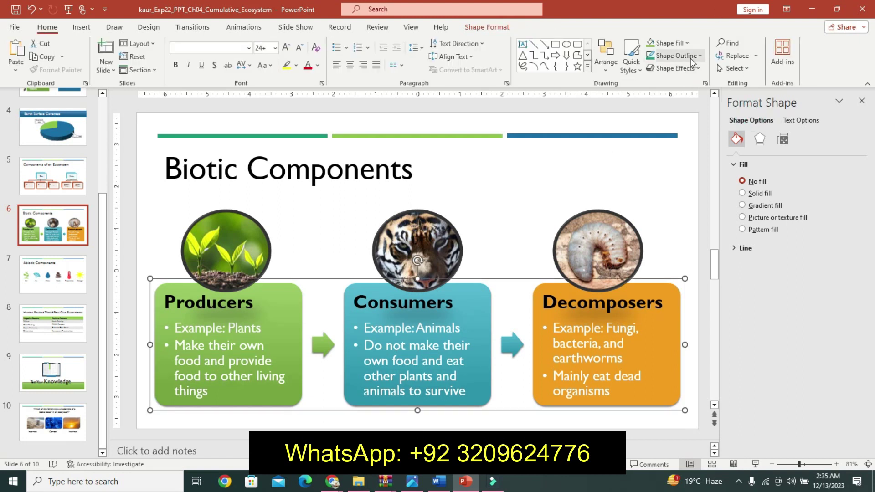
click(497, 28)
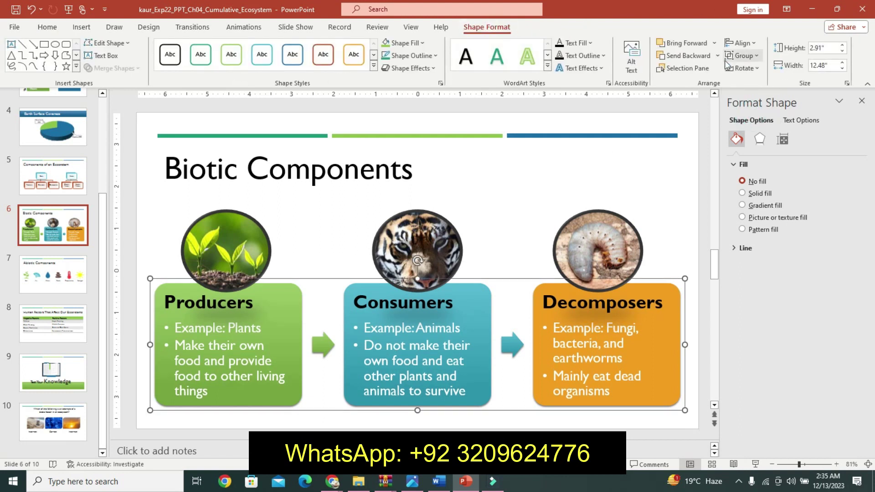
click(757, 55)
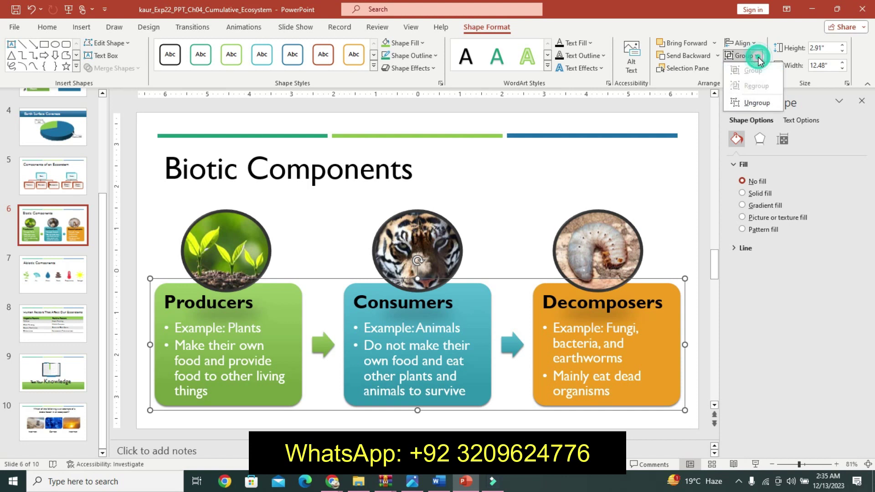
click(767, 87)
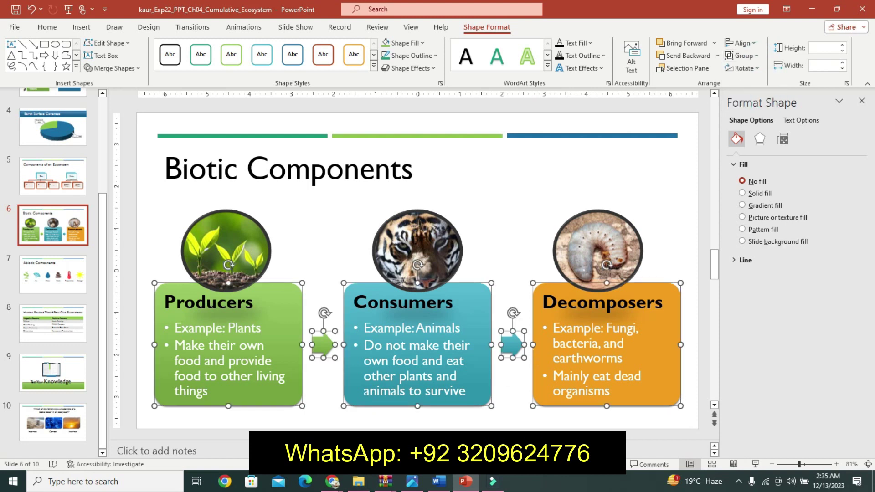
Step: Delete the green arrow after Producers and the blue arrow after Consumers
click(439, 481)
drag(432, 261, 562, 257)
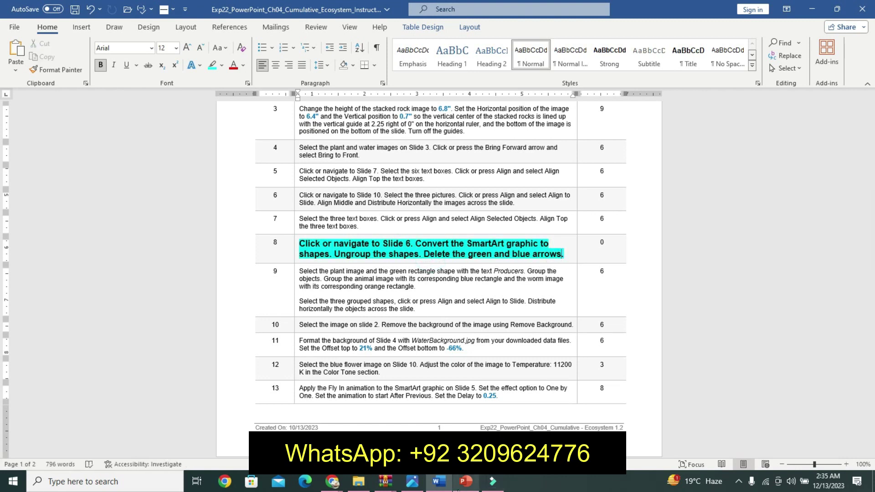
click(462, 484)
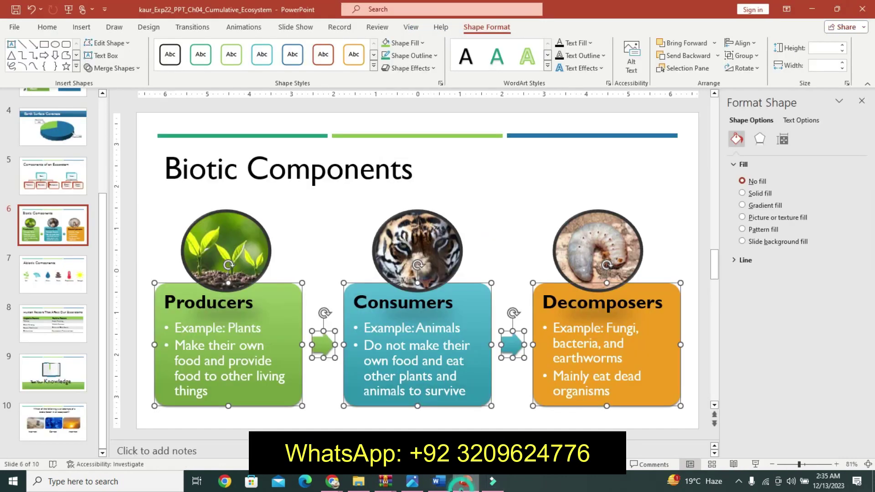
click(330, 329)
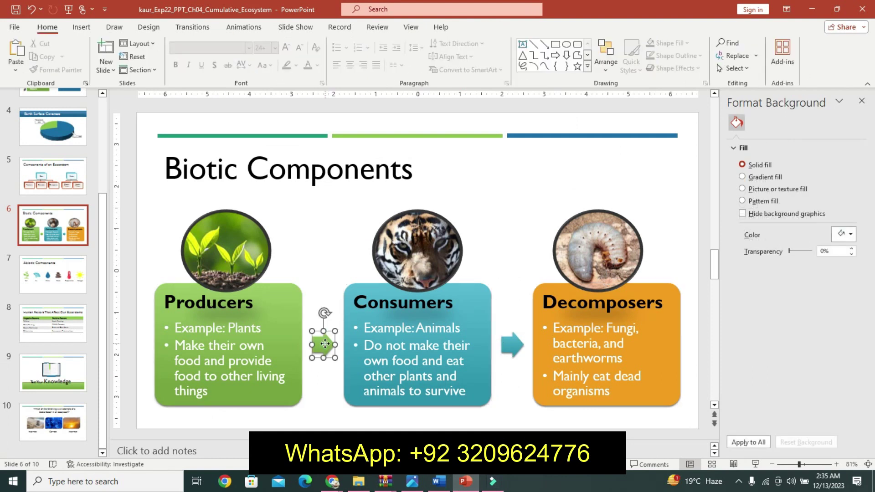
click(325, 345)
key(Delete)
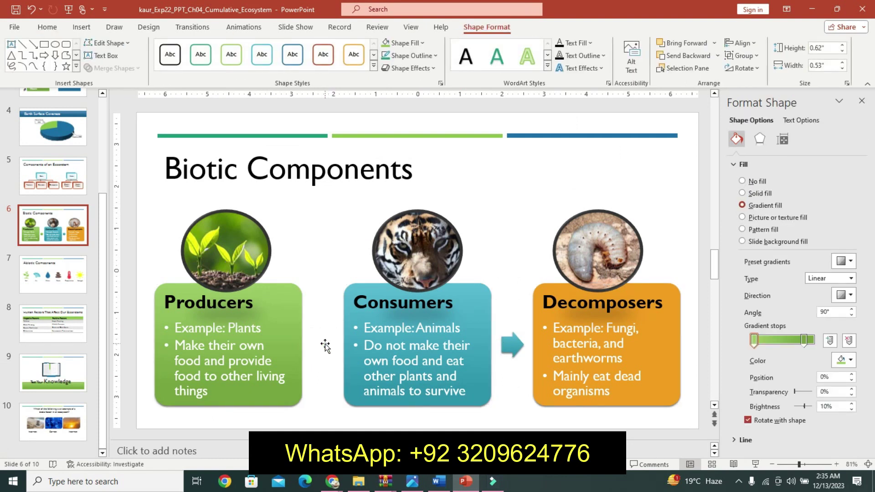
click(524, 345)
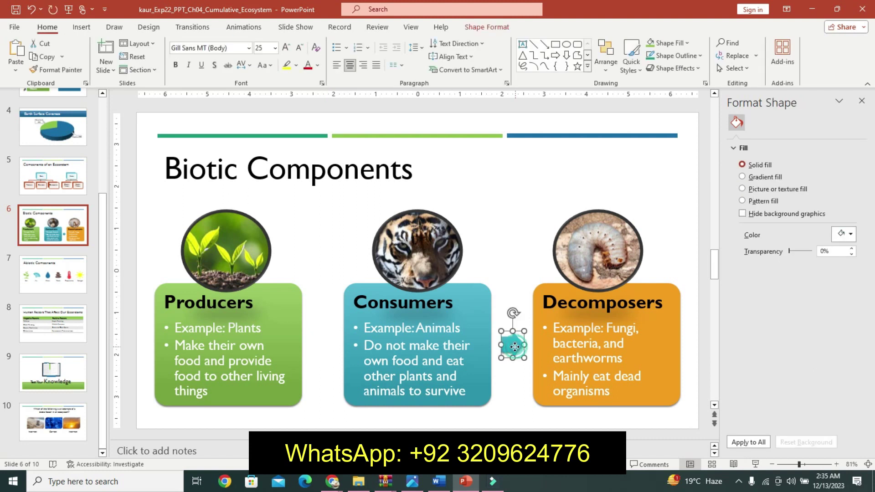
key(Delete)
click(439, 481)
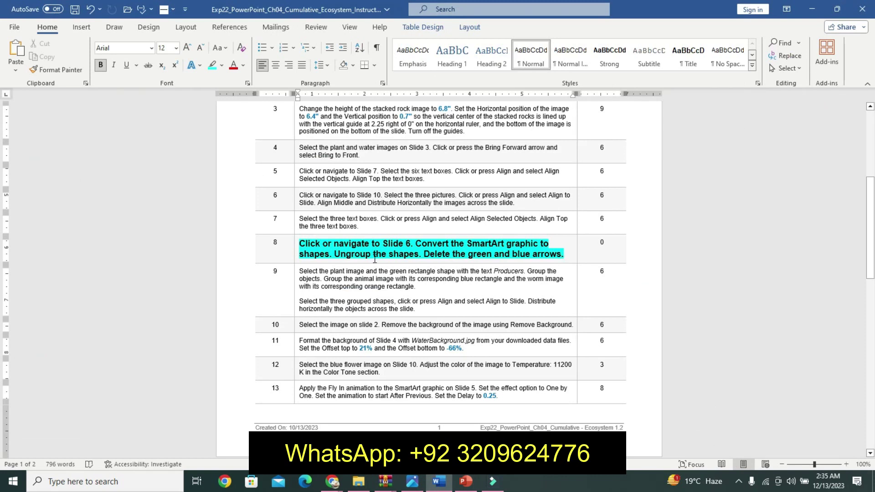
Step: Undo step 8's highlight and bold formatting so it returns to plain text
key(ctrl+z)
key(ctrl+z)
key(ctrl+z)
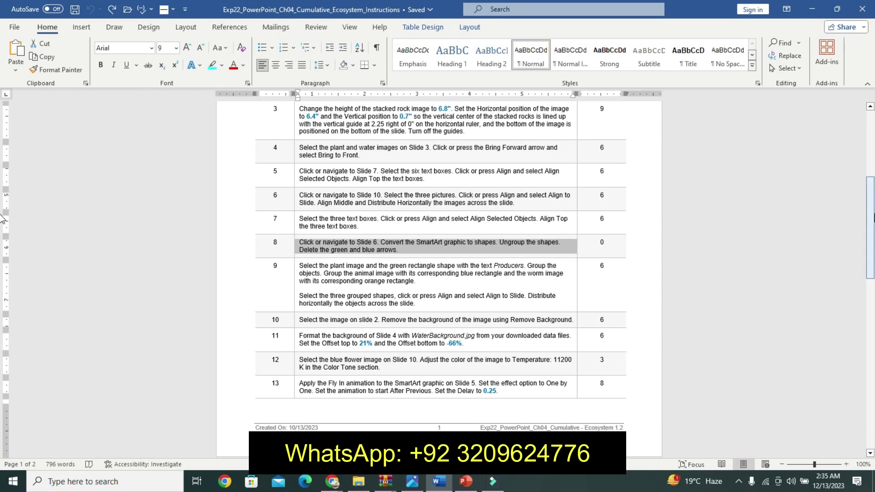
drag(872, 219, 871, 248)
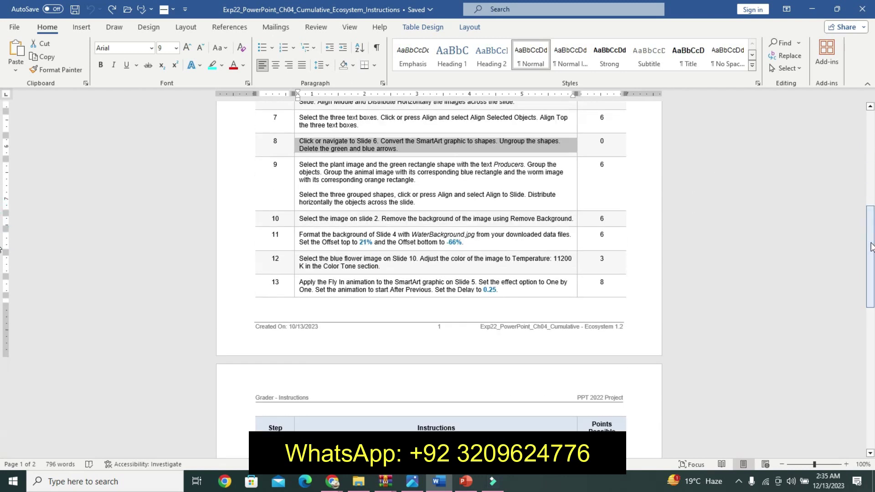
click(302, 197)
key(Left)
key(Left)
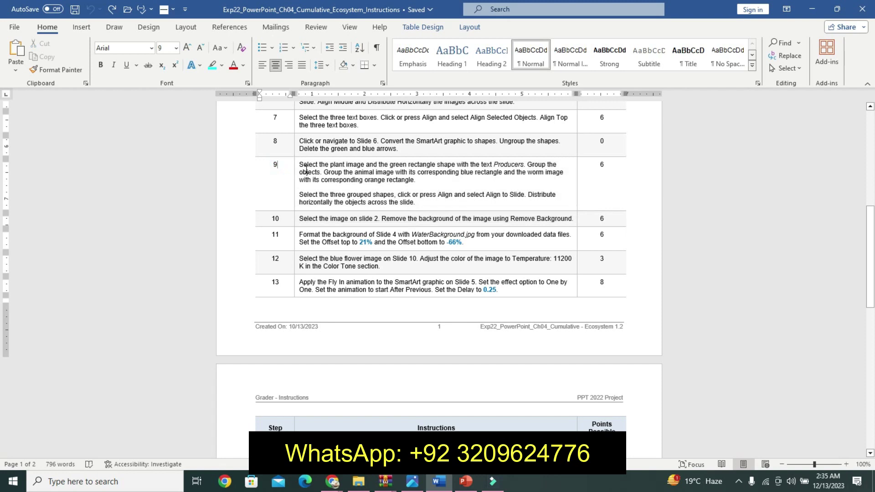
drag(301, 165, 426, 179)
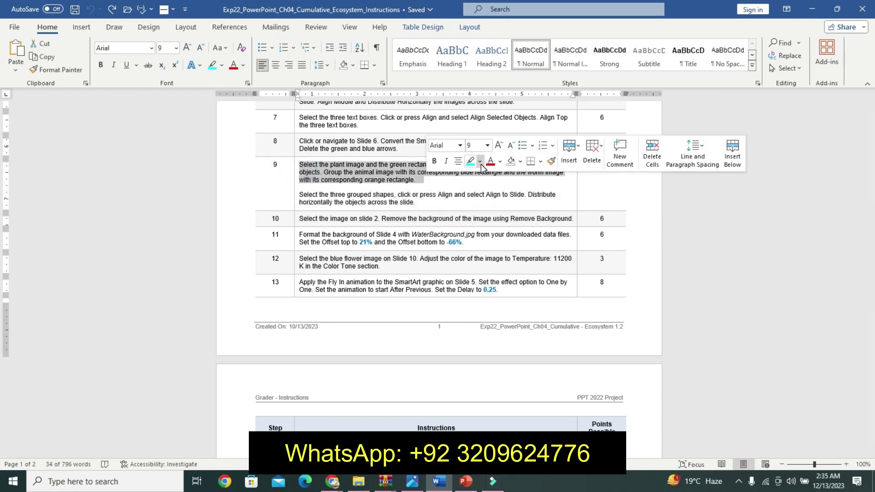
click(482, 166)
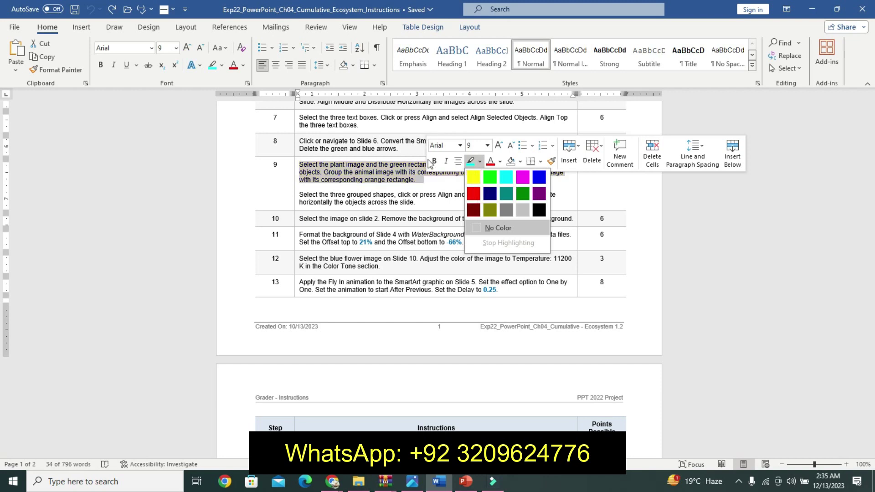
click(397, 186)
click(325, 165)
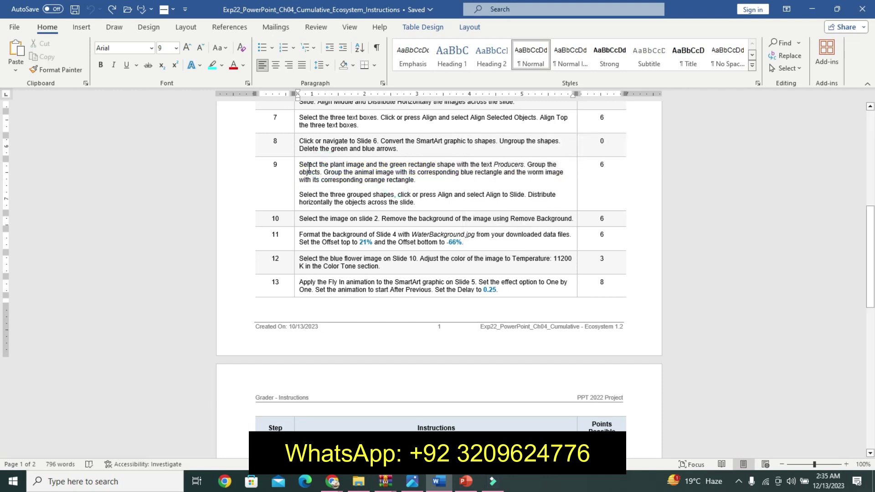
Step: Make all of step 9's instructions 11 pt, bold and turquoise-highlighted
drag(300, 164, 416, 203)
click(505, 171)
click(505, 171)
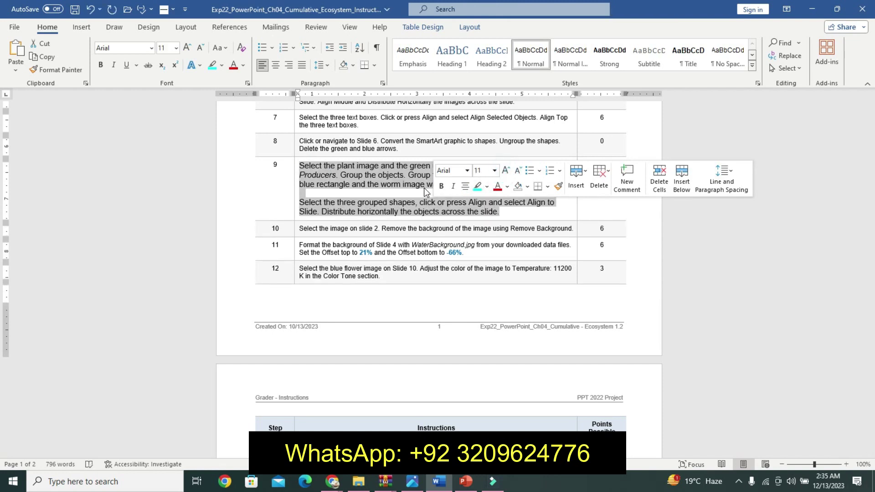
click(442, 187)
click(487, 186)
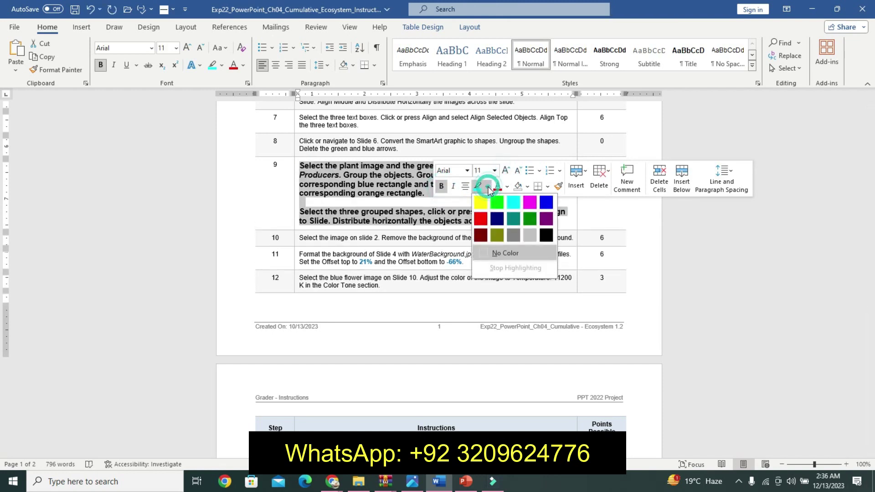
click(508, 202)
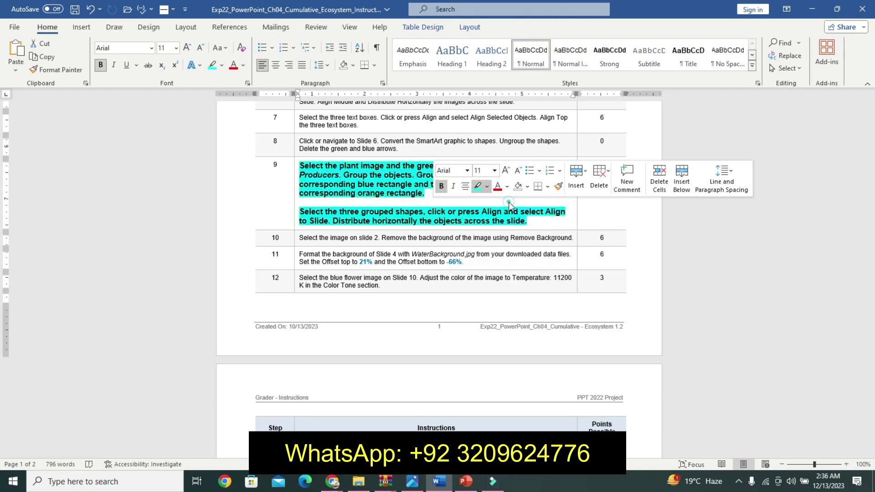
click(353, 188)
drag(305, 165, 409, 175)
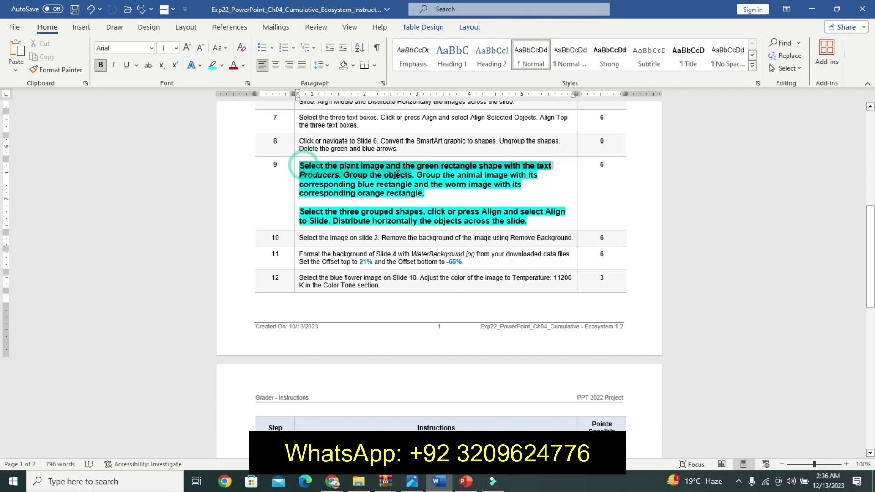
click(436, 175)
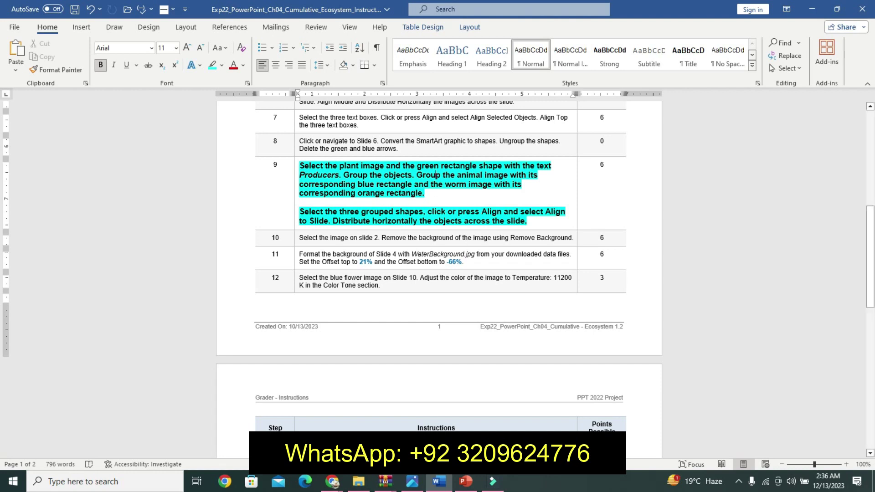
Step: Select the plant picture together with the green Producers rectangle on slide 6
click(475, 484)
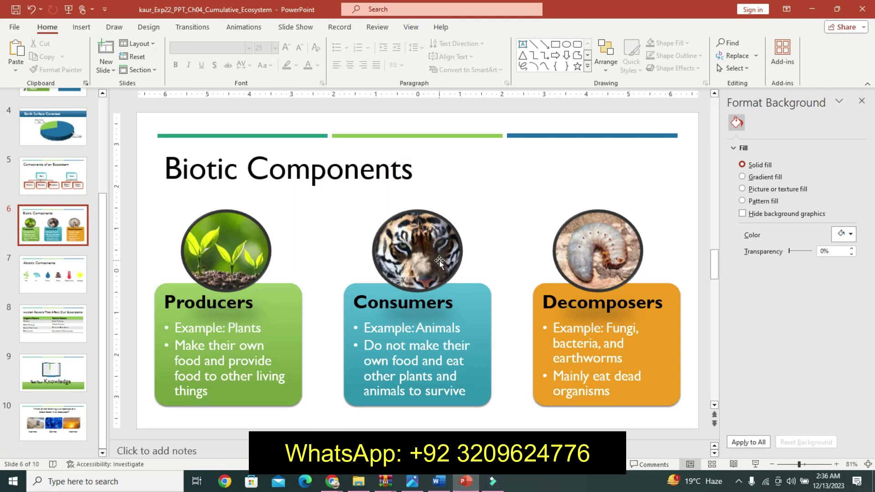
click(401, 283)
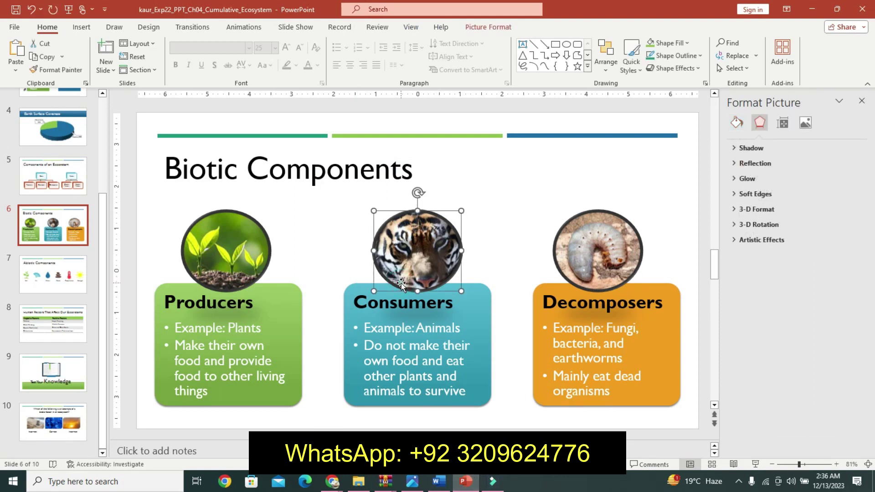
click(252, 316)
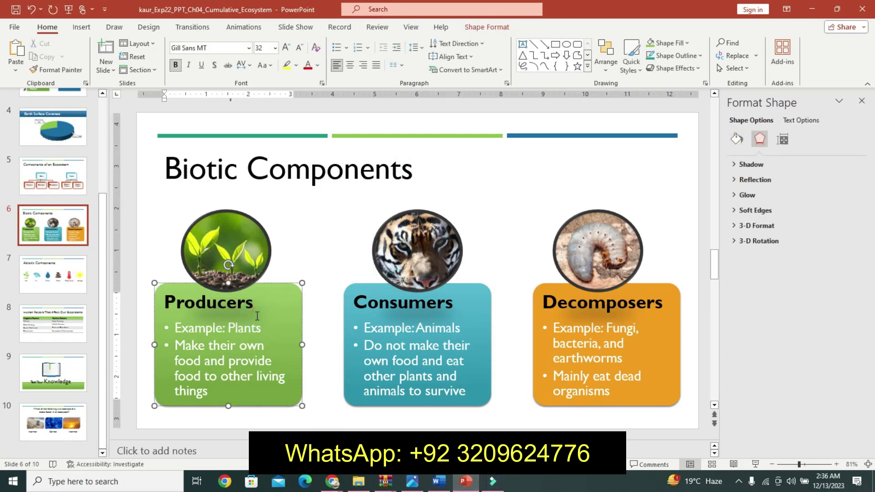
click(439, 482)
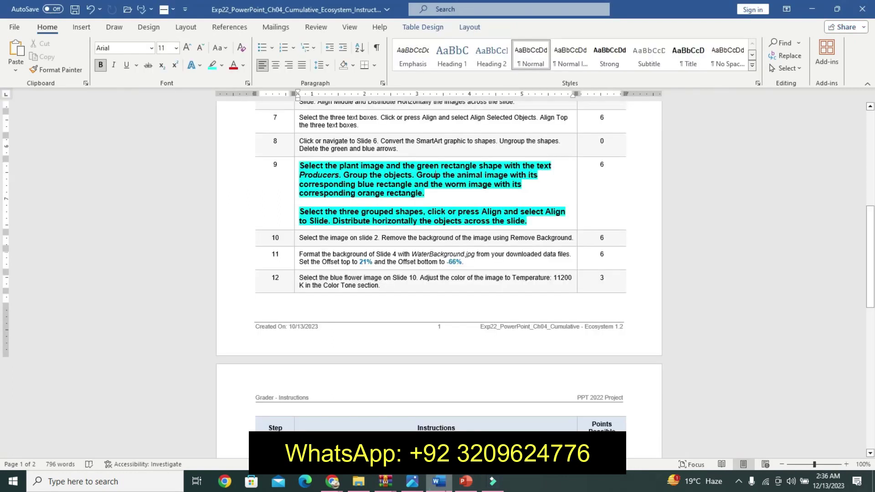
mouse_move(465, 482)
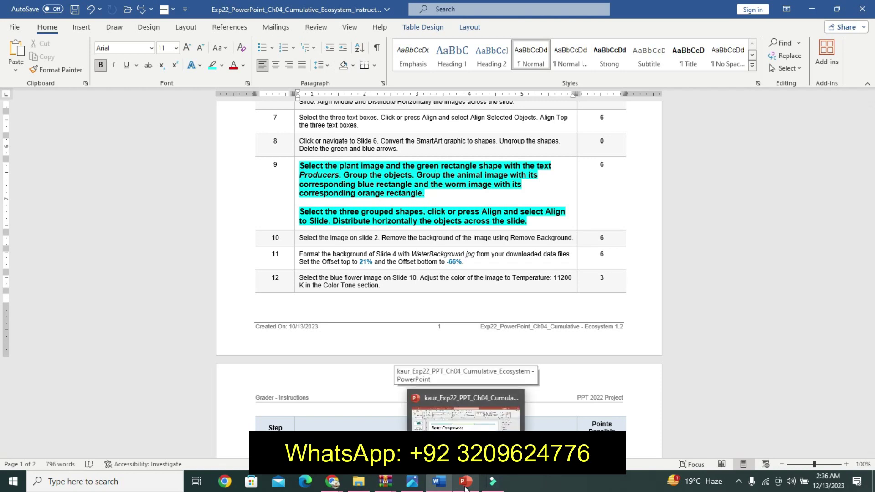
click(466, 489)
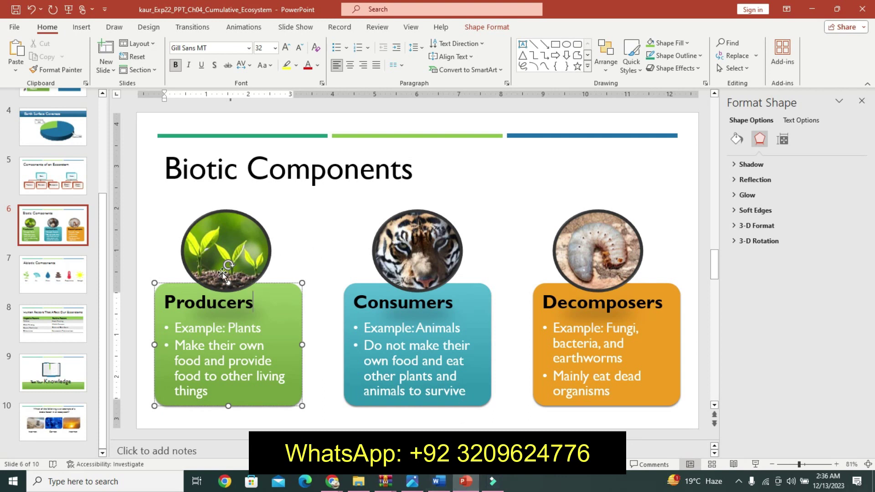
click(216, 247)
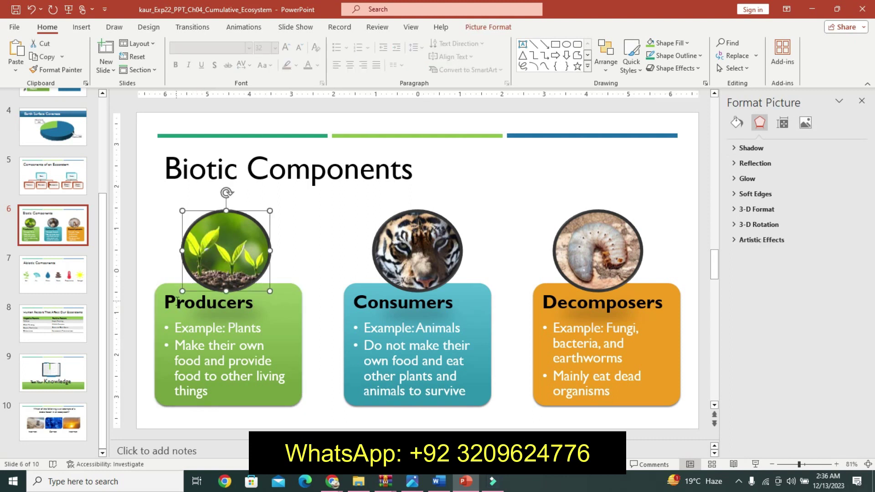
shift+click(176, 298)
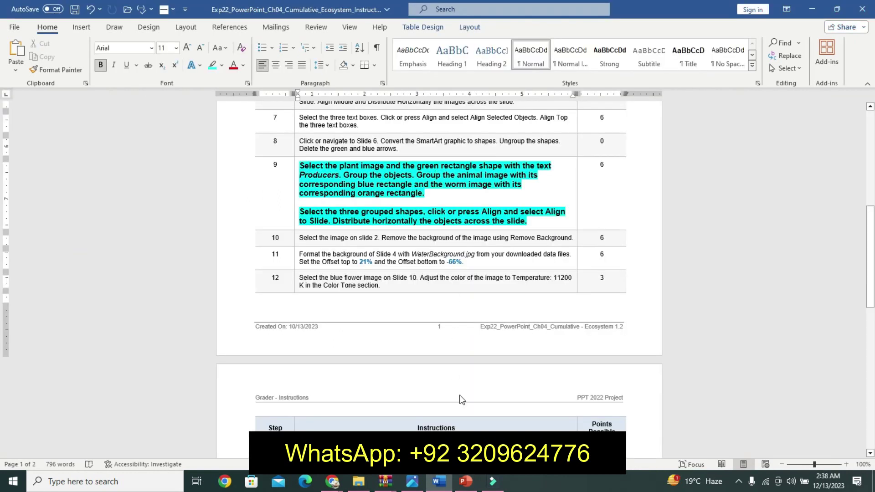
Step: Group the plant picture and Producers rectangle into one object
click(466, 481)
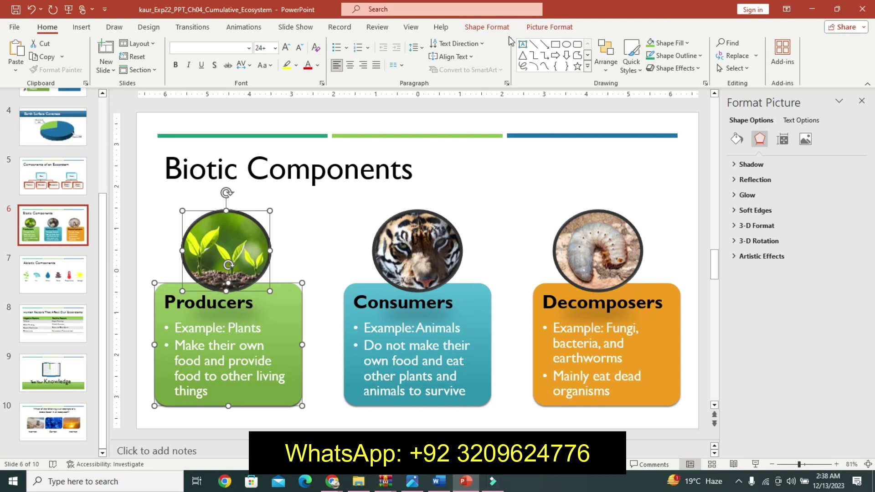
click(549, 27)
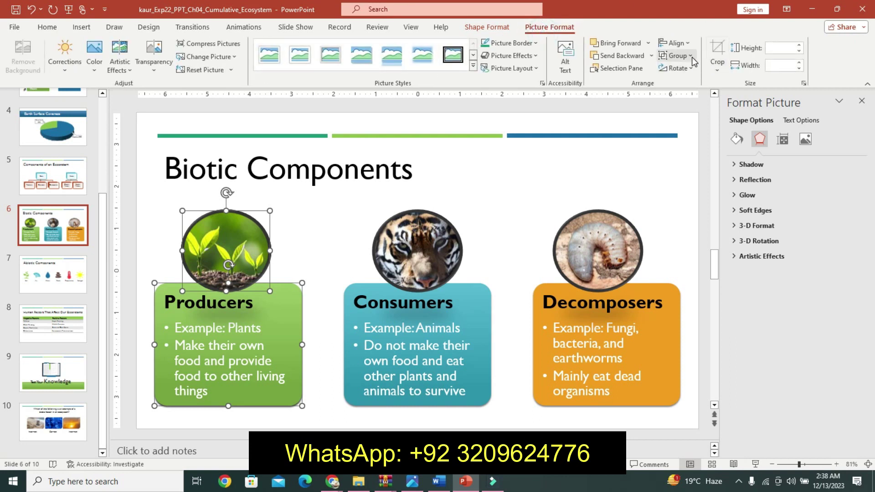
click(690, 56)
click(684, 73)
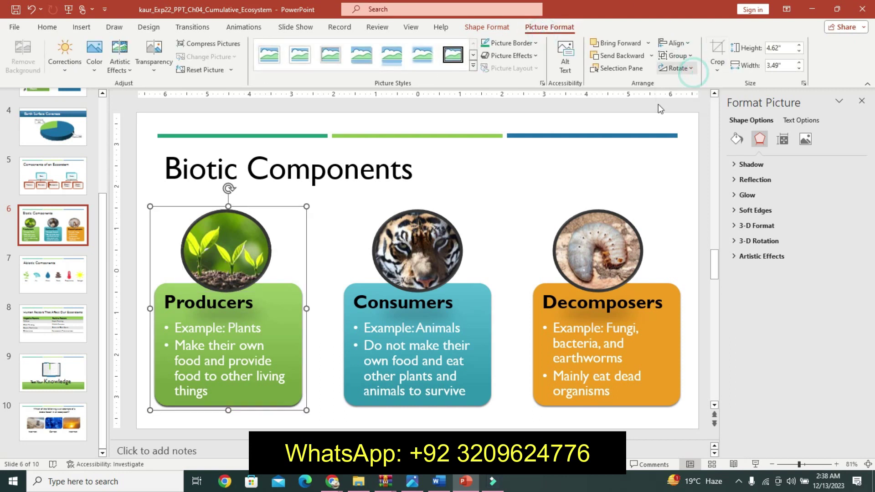
click(465, 291)
click(438, 481)
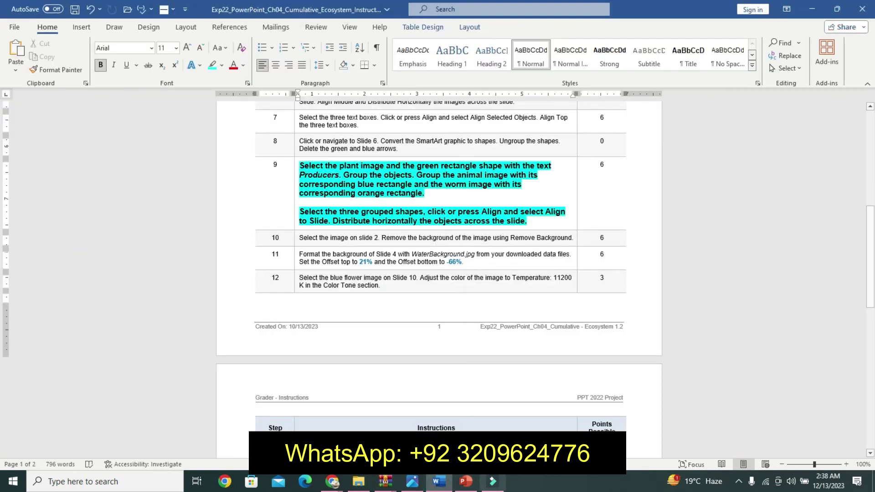
Step: Group the tiger picture with the blue Consumers rectangle
click(466, 482)
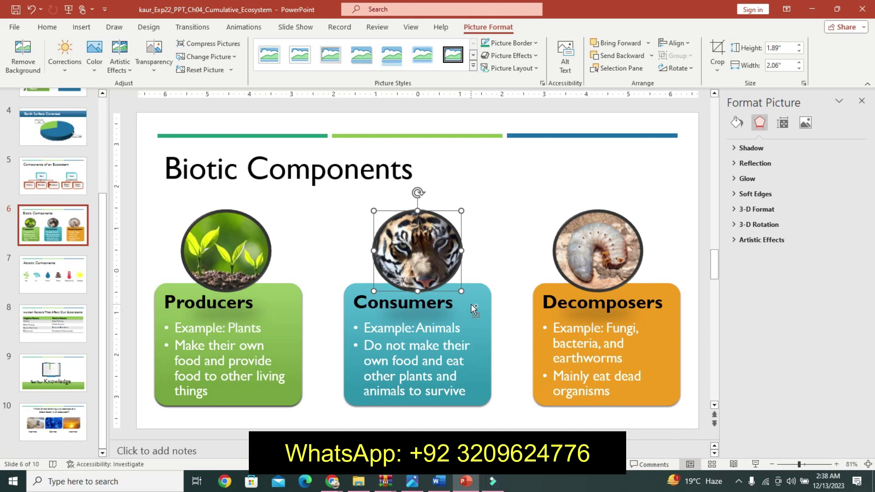
ctrl+click(472, 305)
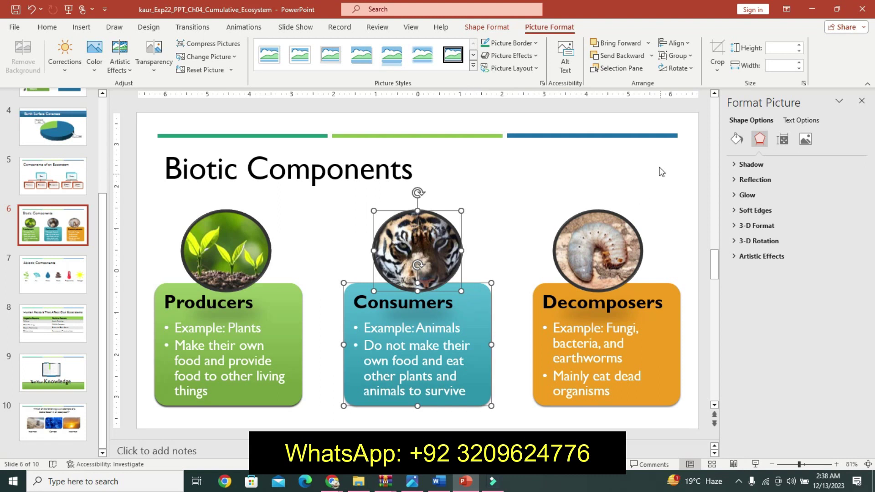
click(686, 56)
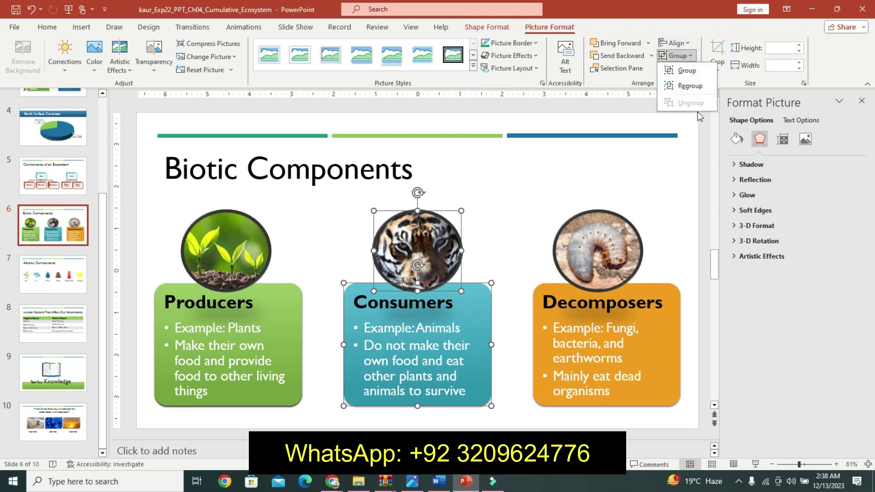
click(695, 71)
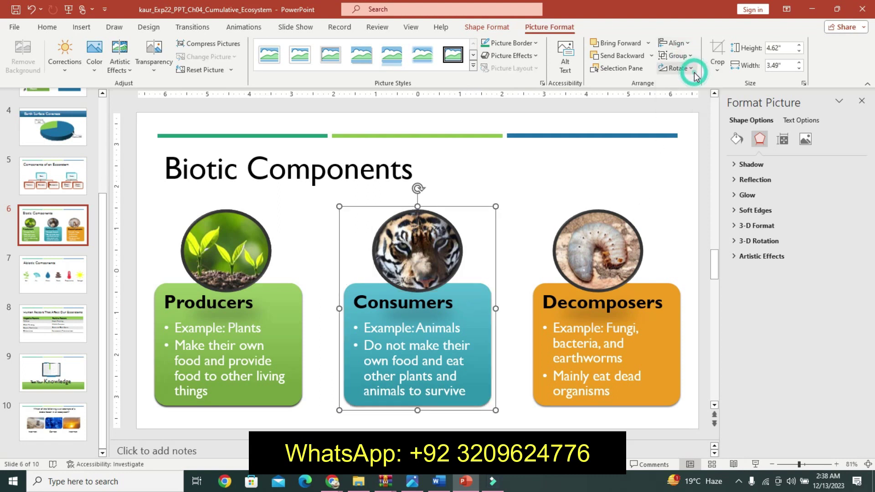
Step: Group the worm picture with the orange Decomposers rectangle
click(575, 276)
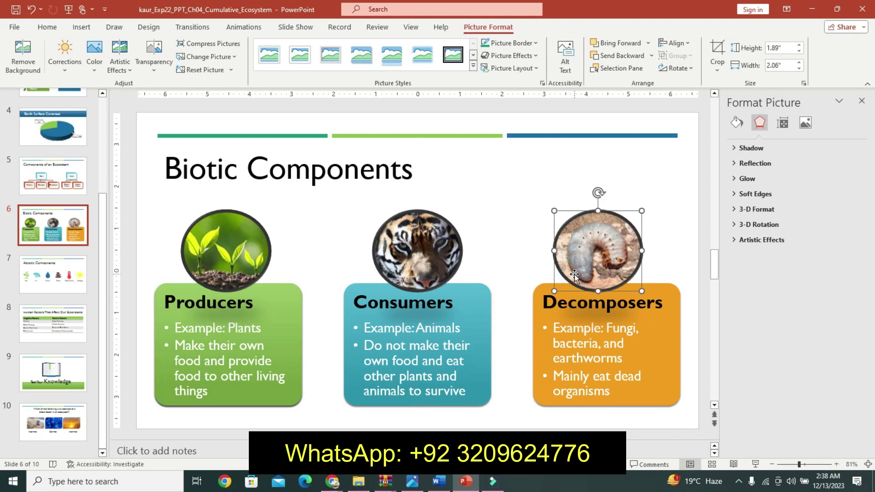
ctrl+click(583, 344)
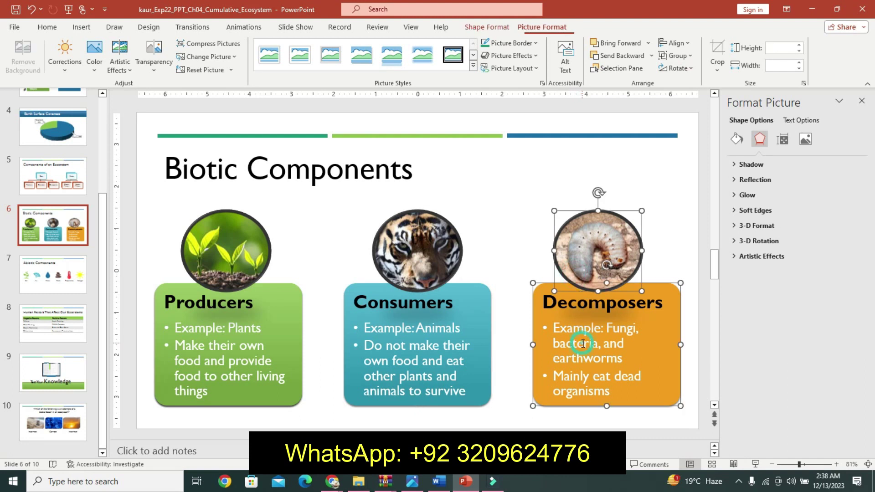
click(676, 56)
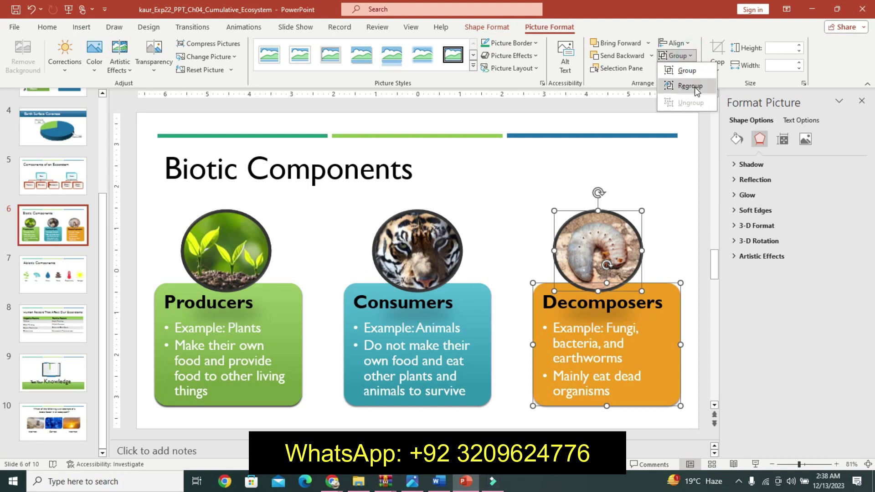
click(686, 70)
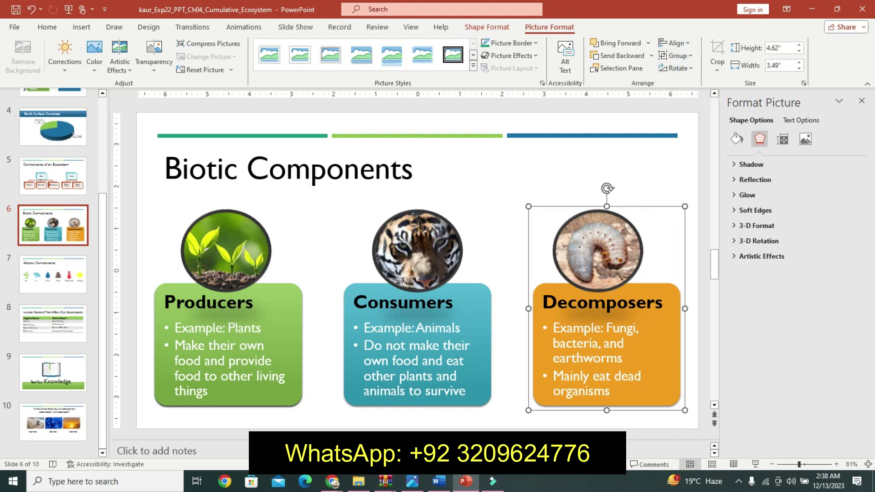
click(438, 481)
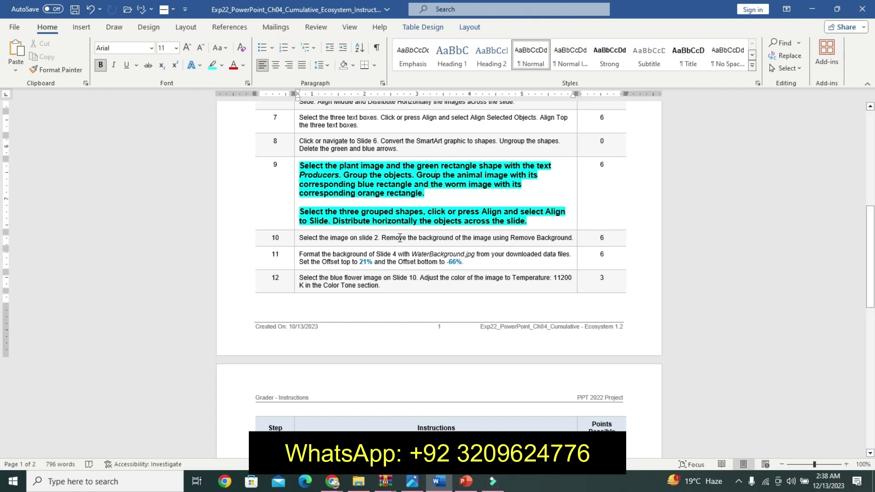
Step: Select the Producers, Consumers and Decomposers groups and distribute them horizontally
click(466, 481)
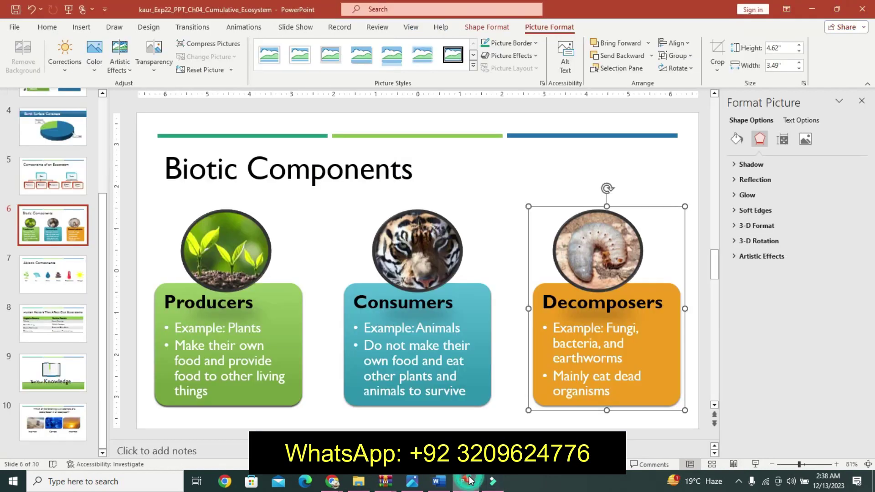
shift+click(219, 242)
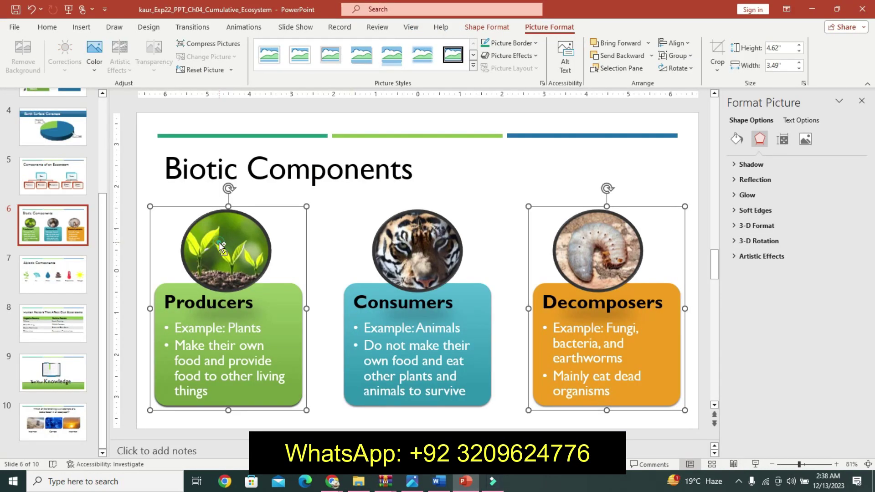
shift+click(389, 236)
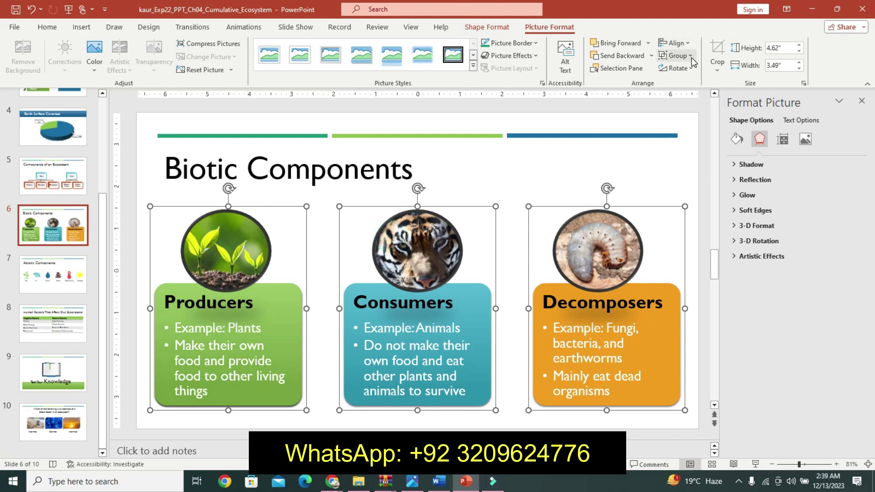
click(675, 43)
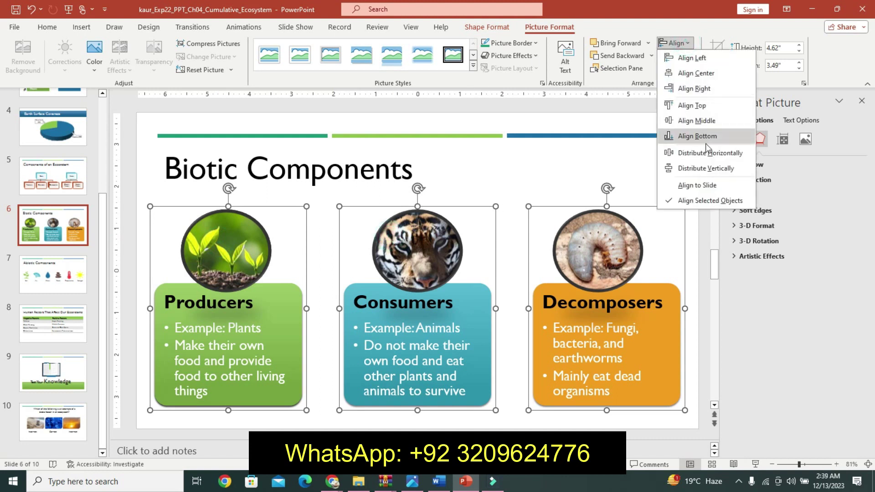
click(708, 158)
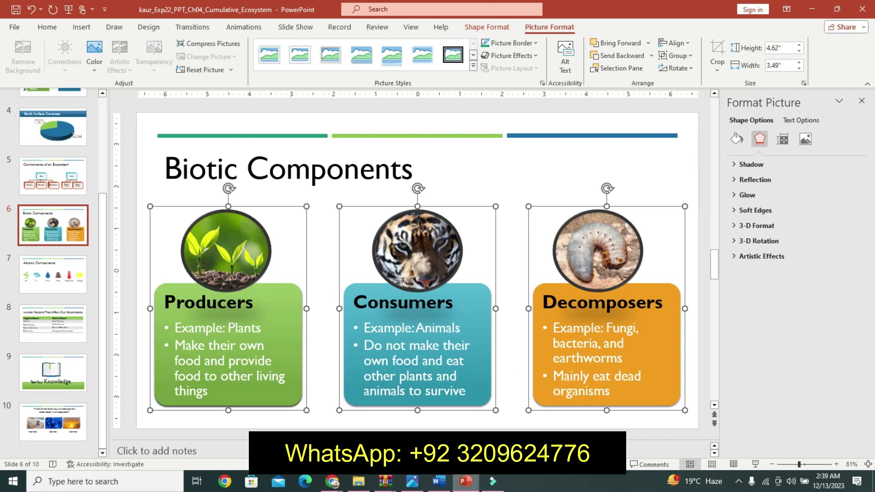
click(429, 486)
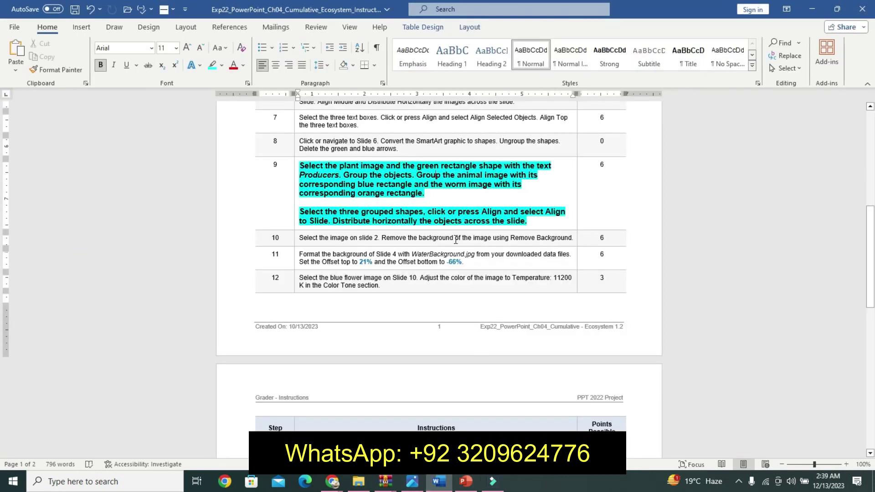
Step: Undo step 9's bold cyan highlight and scroll down to steps 14–20 on page 2
key(ctrl+z)
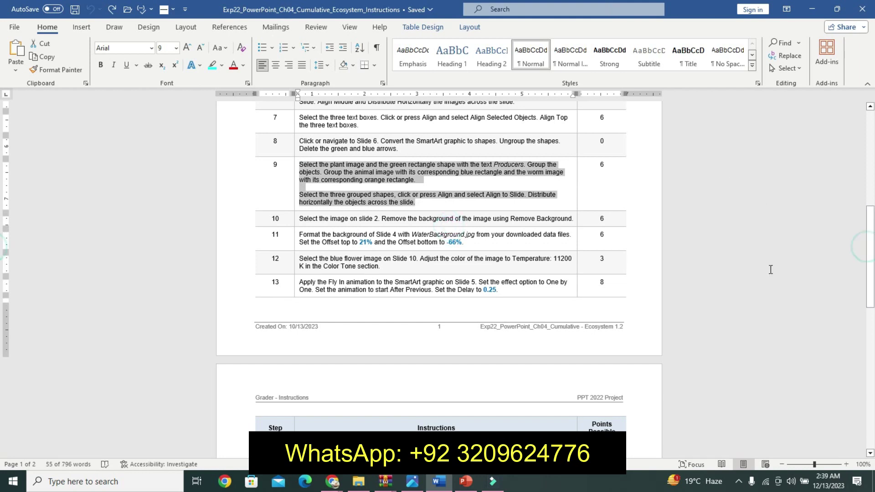
drag(870, 256, 871, 244)
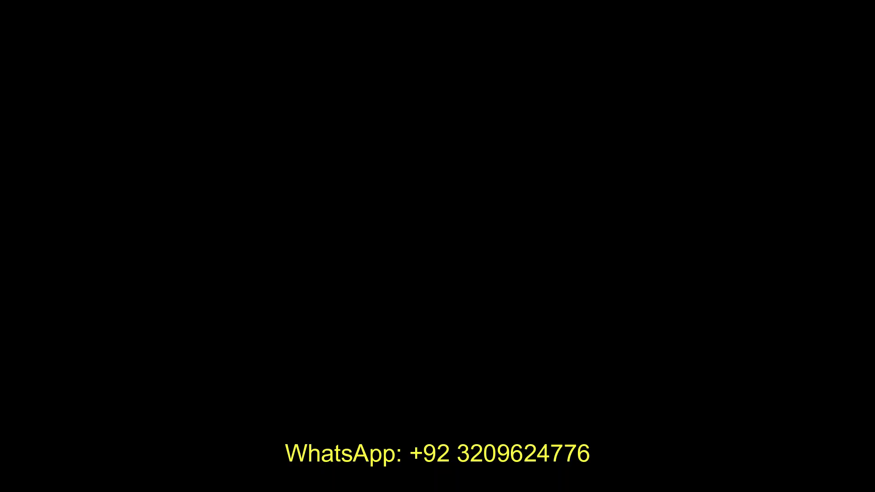
mouse_move(2, 308)
mouse_down()
mouse_move(869, 365)
mouse_move(869, 178)
mouse_up()
Step: Browse to slide 7 and Test Your Knowledge, undoing an accidental slide move
click(466, 482)
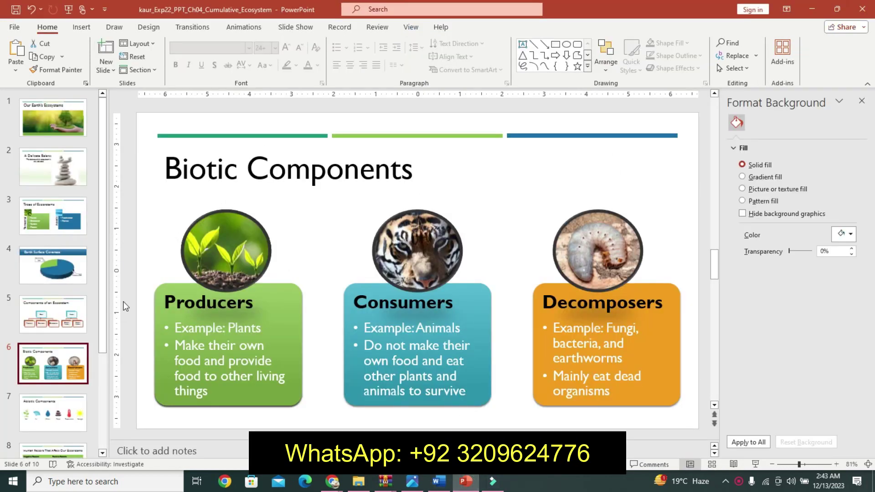
drag(103, 300, 108, 365)
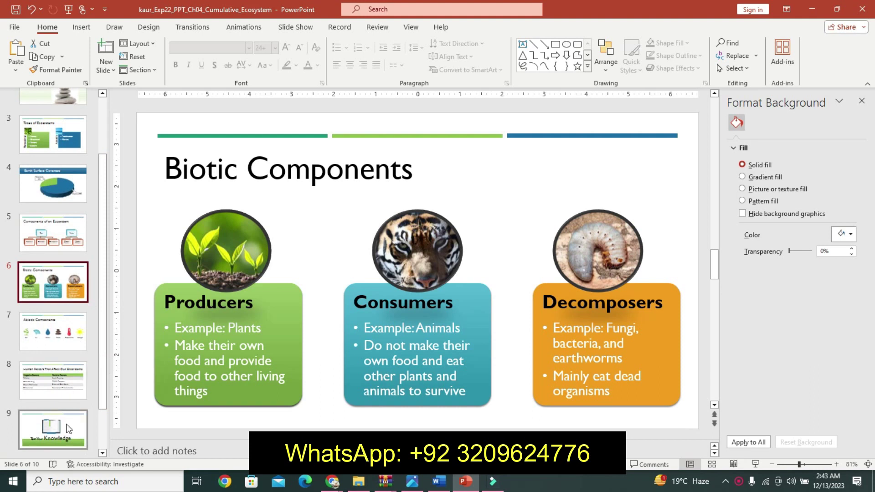
click(51, 332)
click(51, 382)
mouse_move(84, 425)
mouse_down()
mouse_move(82, 313)
mouse_move(76, 347)
mouse_up()
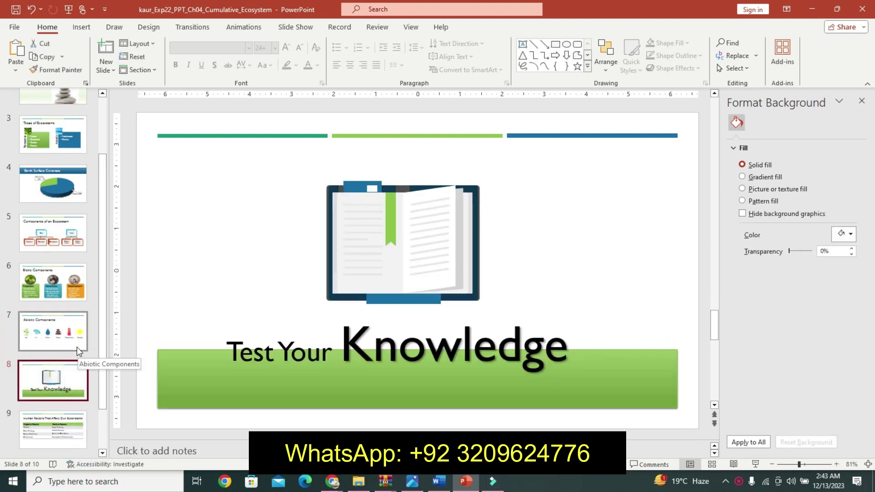
key(ctrl+z)
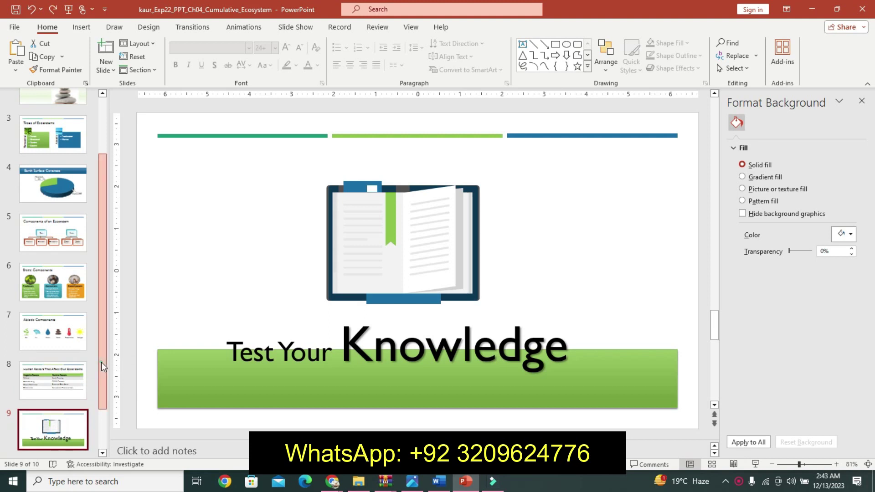
Step: Step through slides 4 and 5 back to slide 6, Biotic Components
drag(101, 362, 68, 138)
click(57, 136)
key(Down)
key(Down)
key(Down)
click(72, 313)
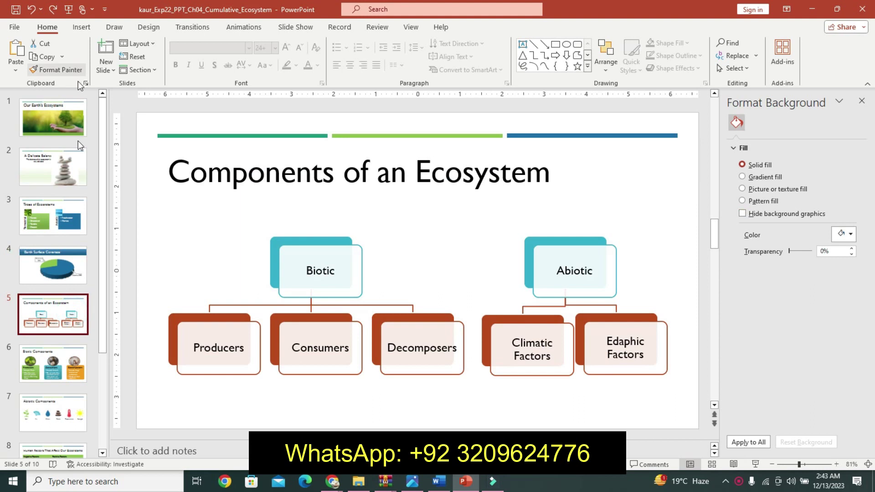
click(43, 378)
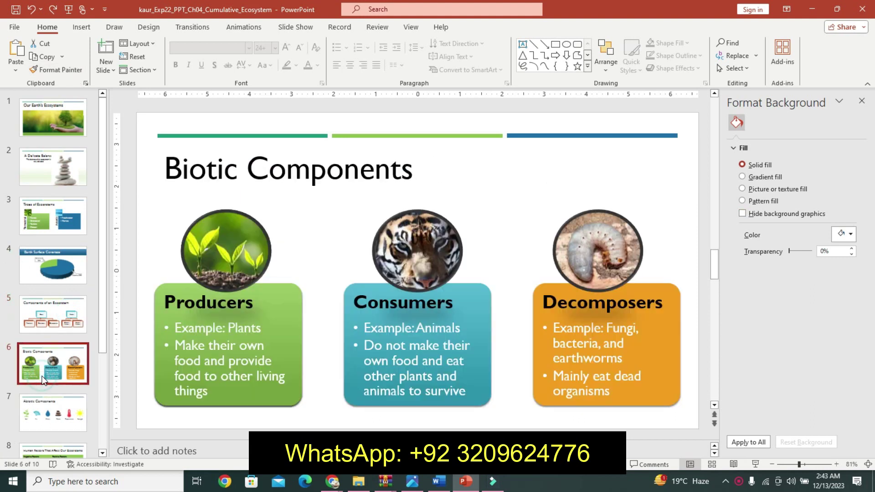